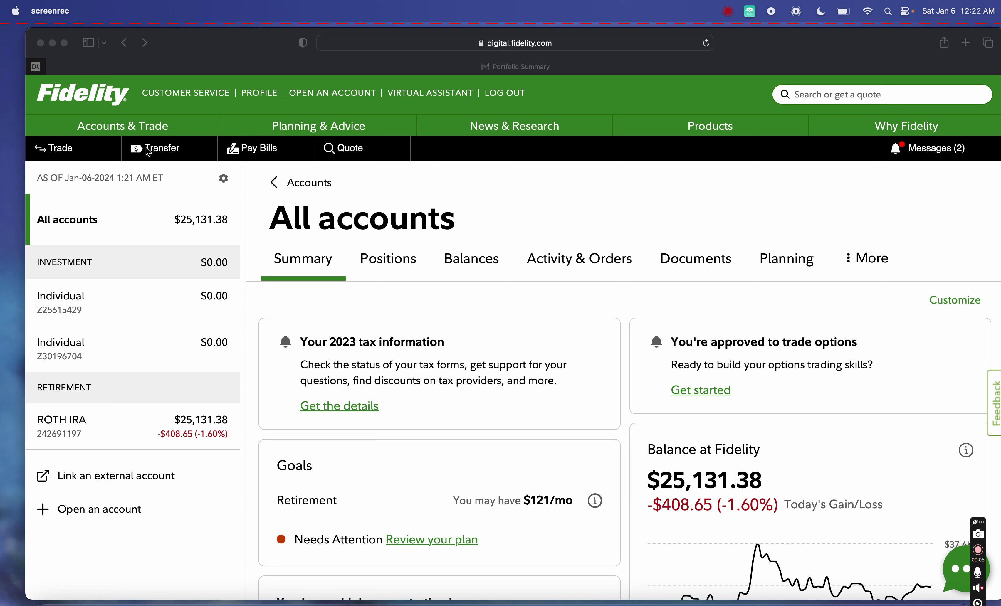
Go from the accounts summary to the Stocks/ETFs Trade page through the Accounts & Trade menu.
click(148, 126)
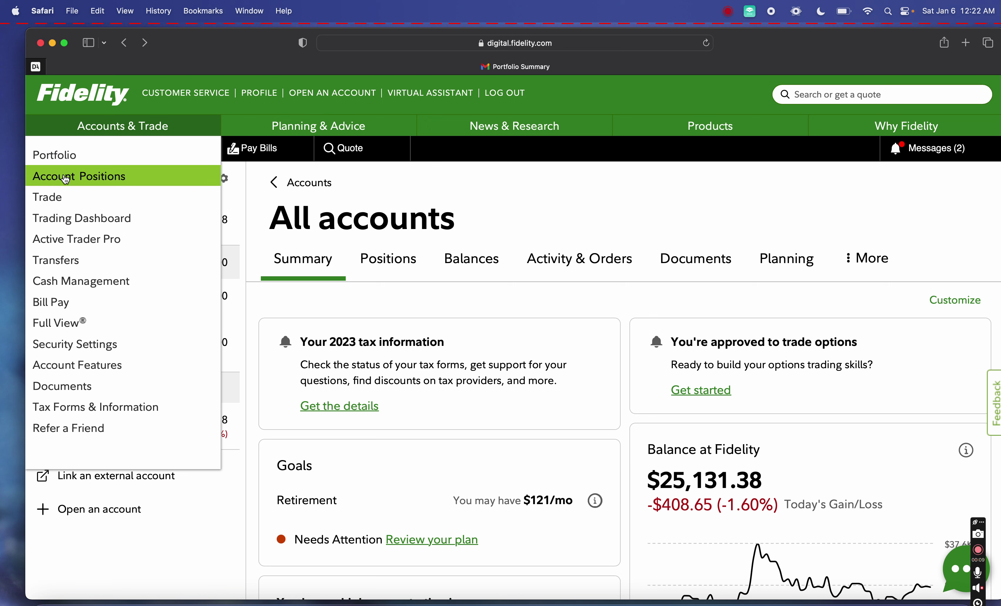
click(62, 202)
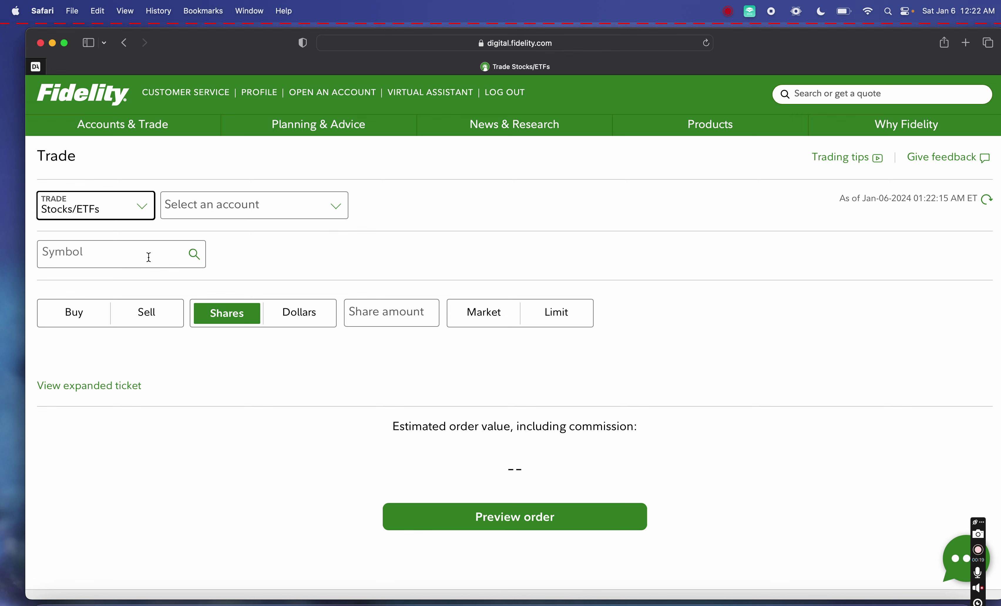
Enter MSFT as the symbol, picking Microsoft from the suggestions, re-entered once.
click(149, 258)
text(MSFT)
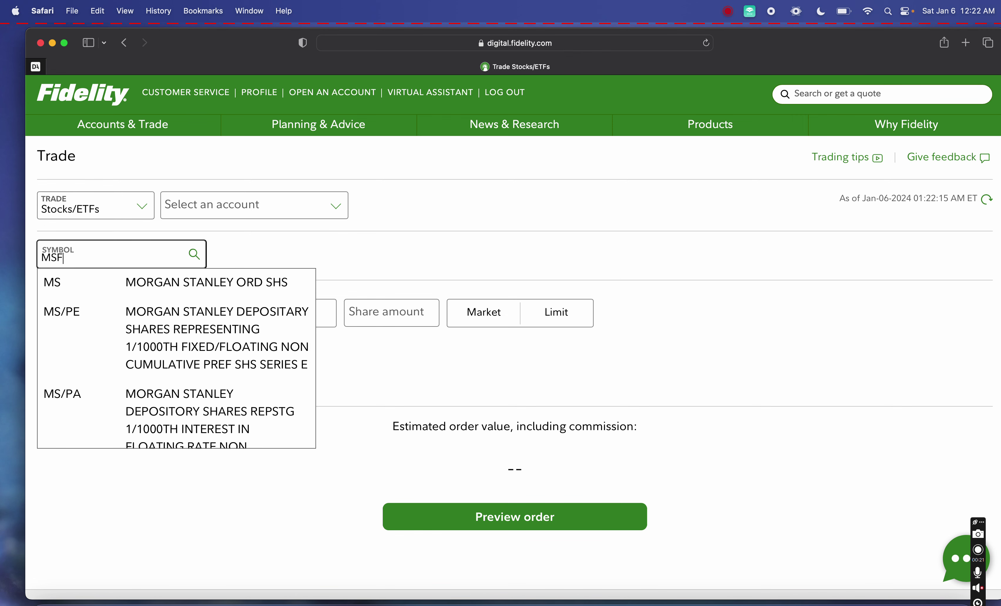
click(149, 284)
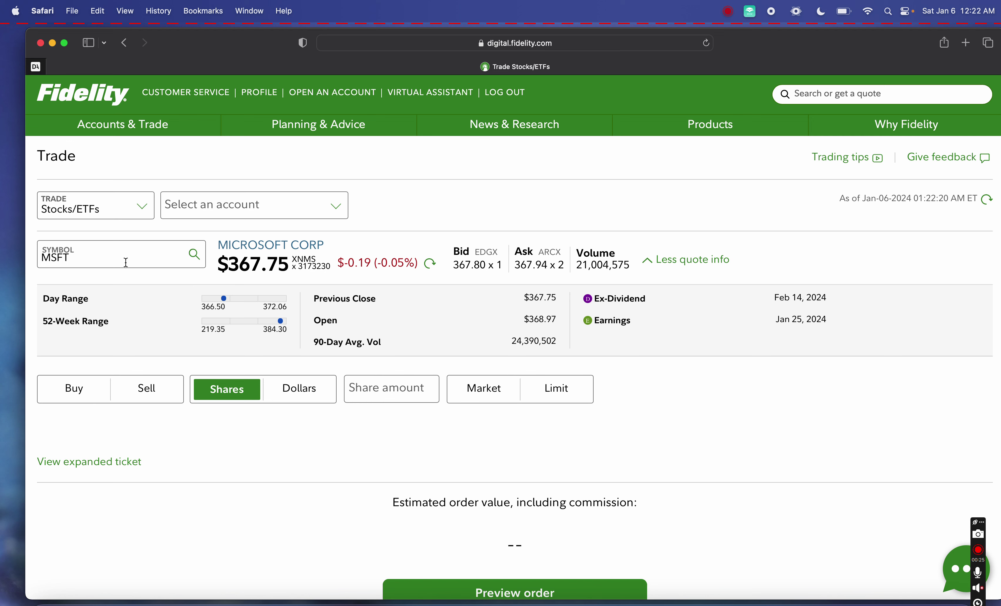
click(123, 260)
text(MSFT)
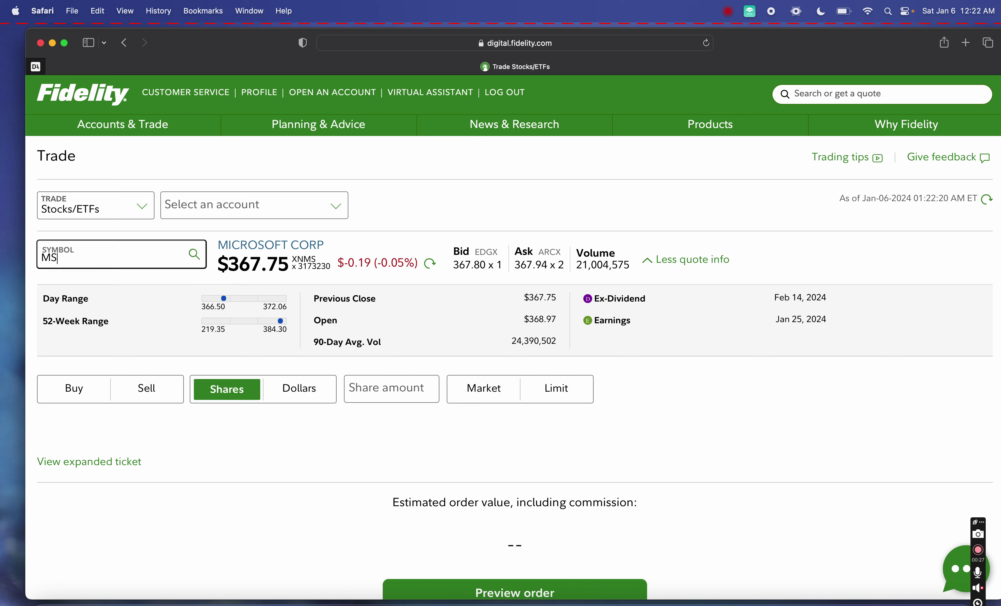
click(101, 280)
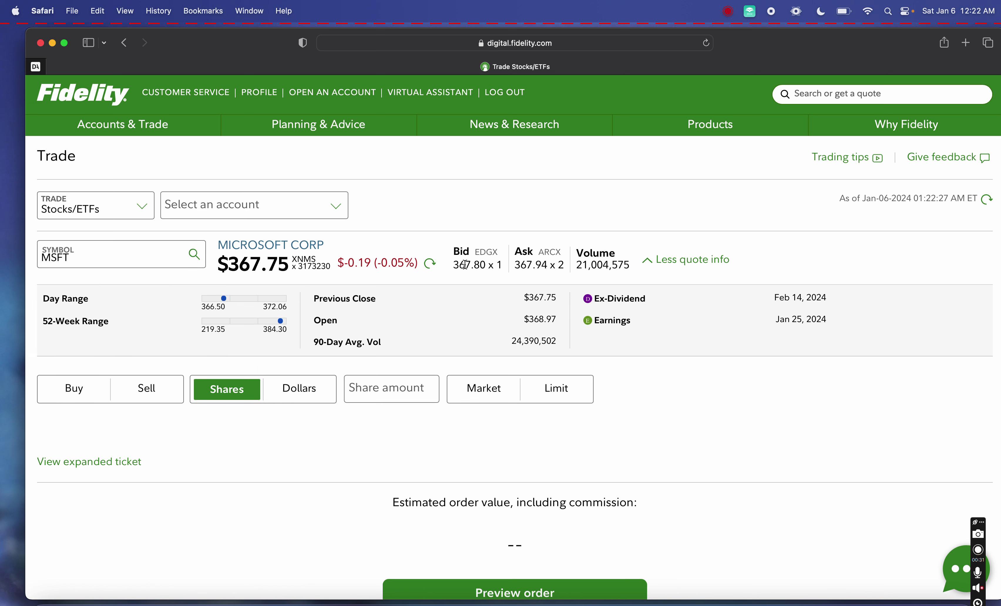
Highlight the bid, ask and volume figures of Microsoft's $367.75 quote.
drag(454, 269, 629, 265)
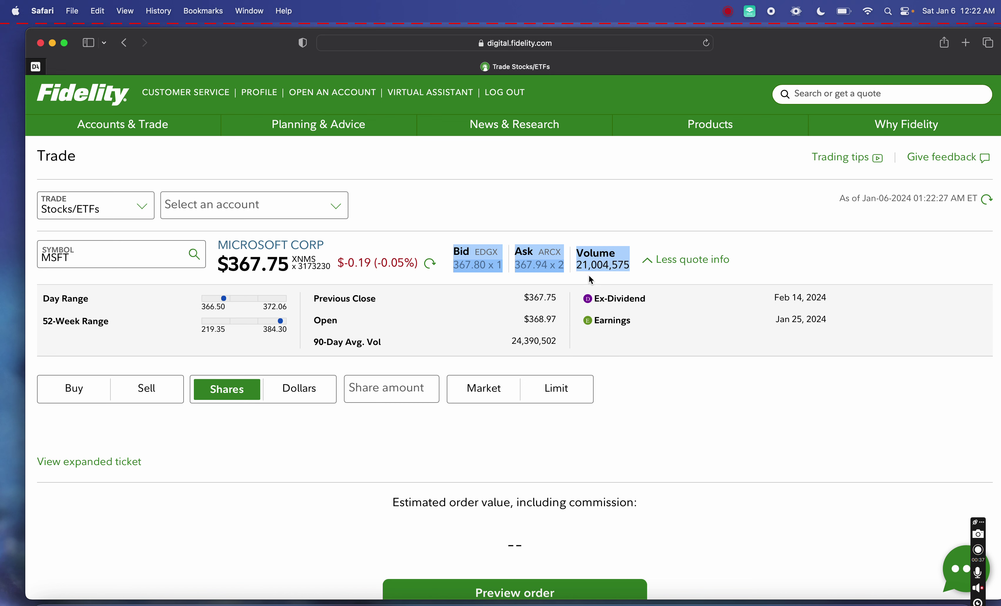
click(592, 265)
scroll(556, 264, down, 1)
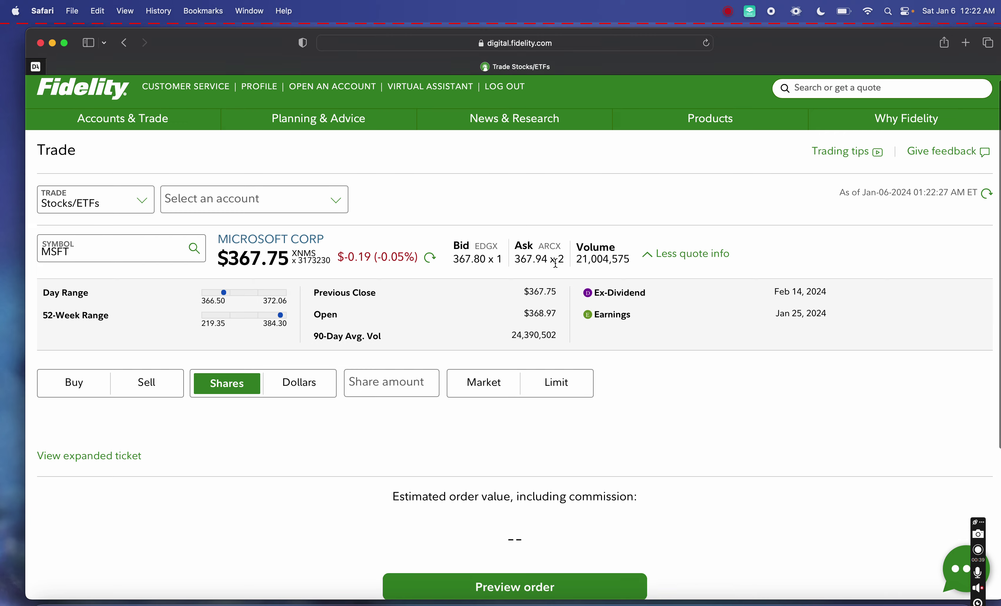
scroll(556, 264, down, 1)
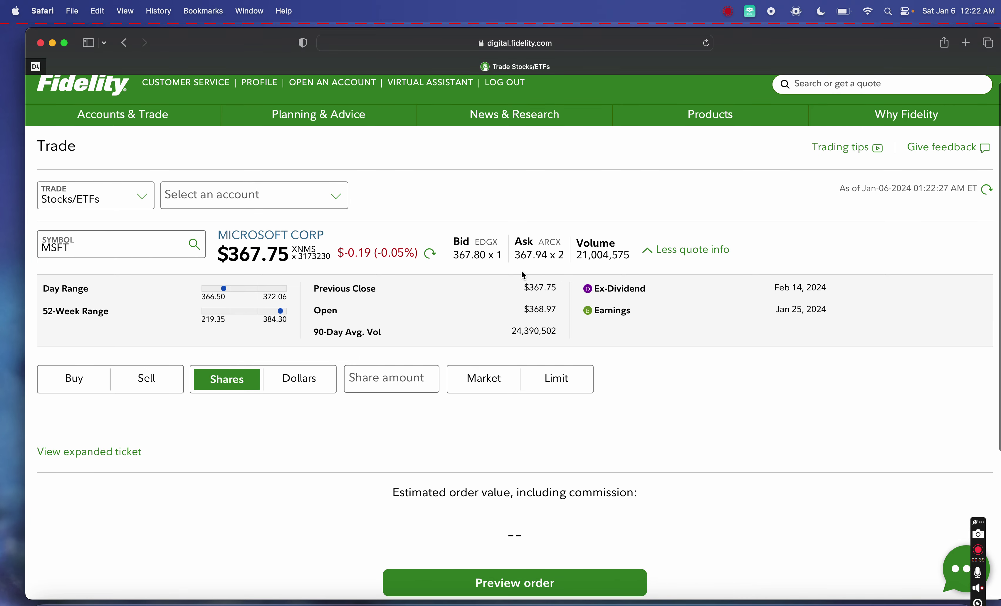
Change the MSFT ticket's trade type from Stocks/ETFs to Options.
click(121, 208)
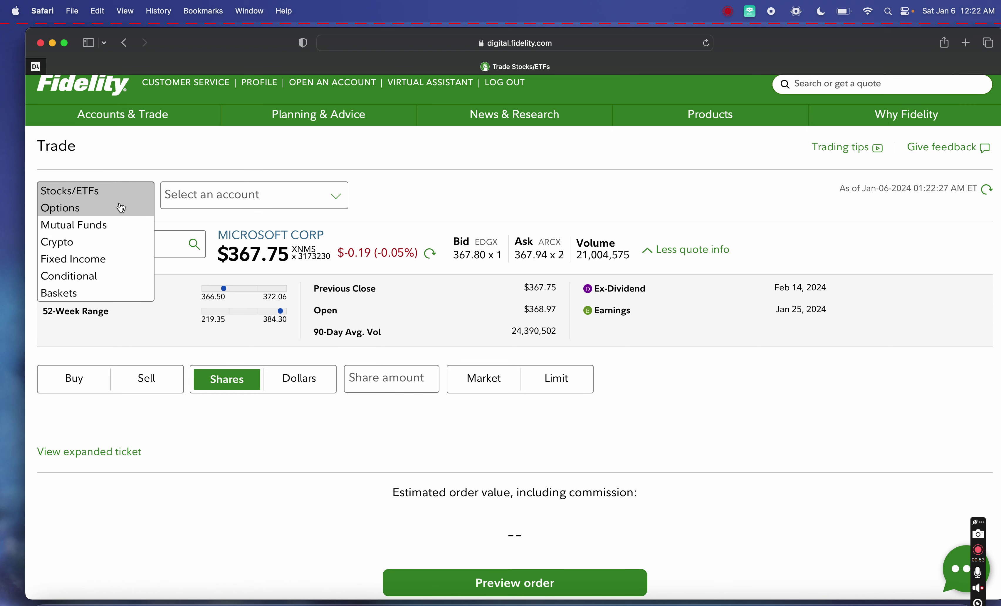
click(110, 213)
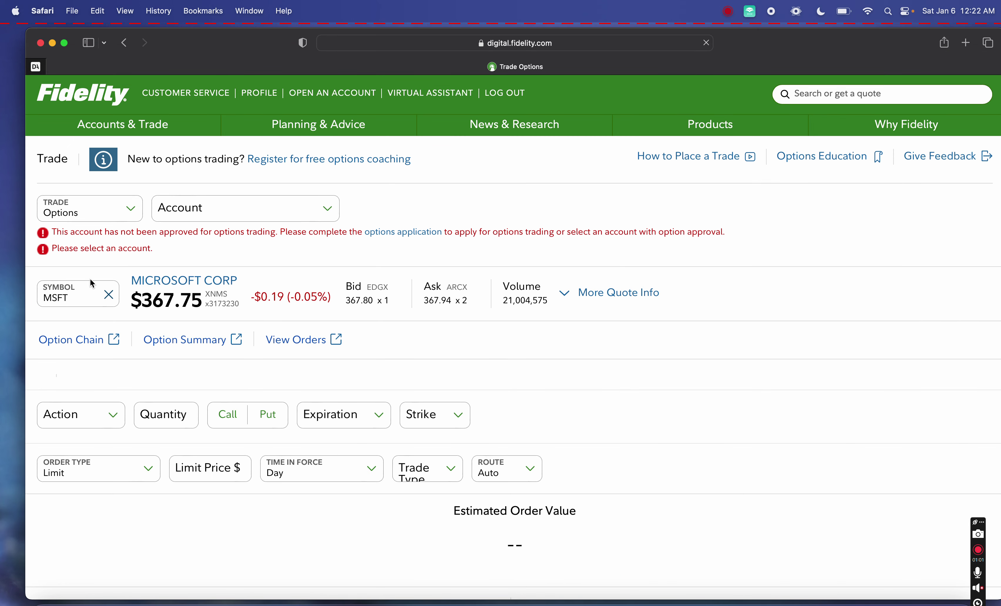
scroll(205, 352, down, 2)
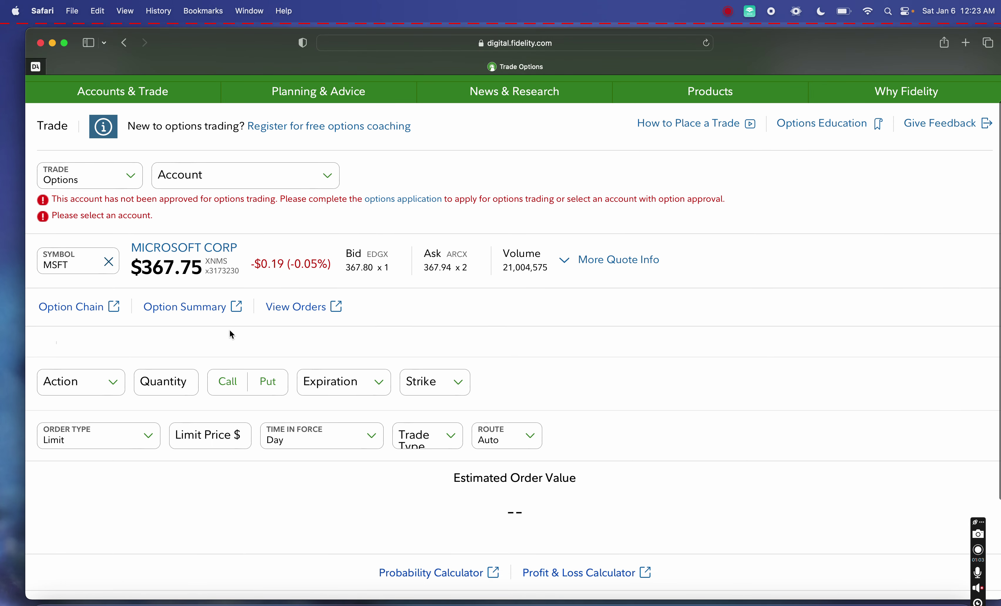
scroll(239, 326, down, 1)
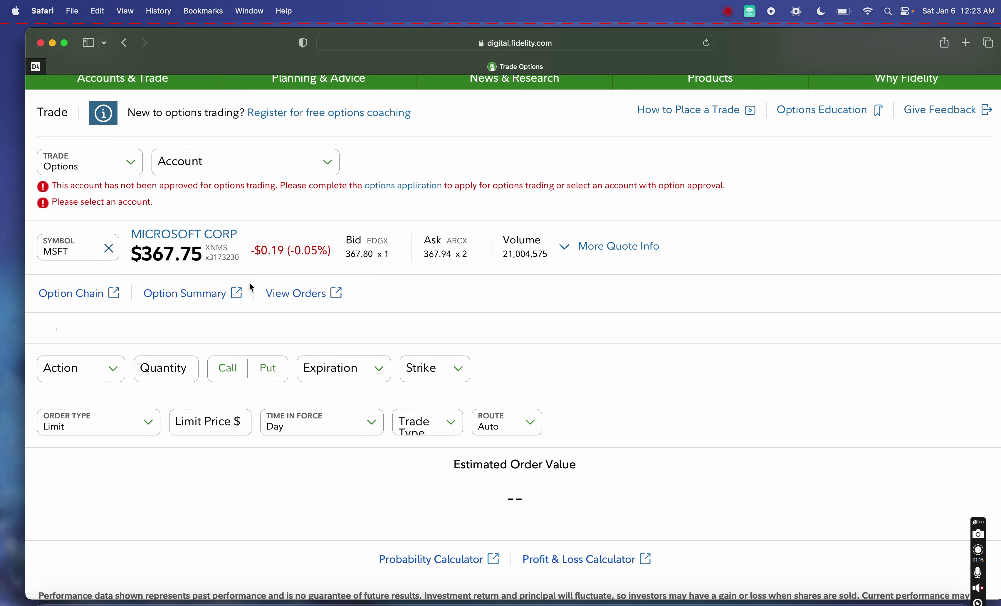
click(78, 379)
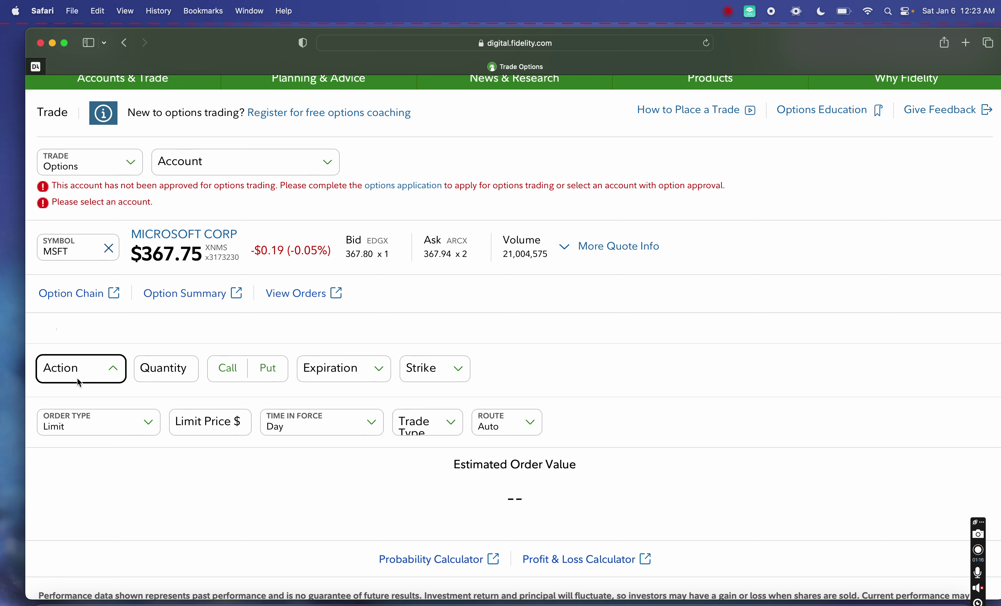
click(95, 379)
click(114, 376)
click(114, 376)
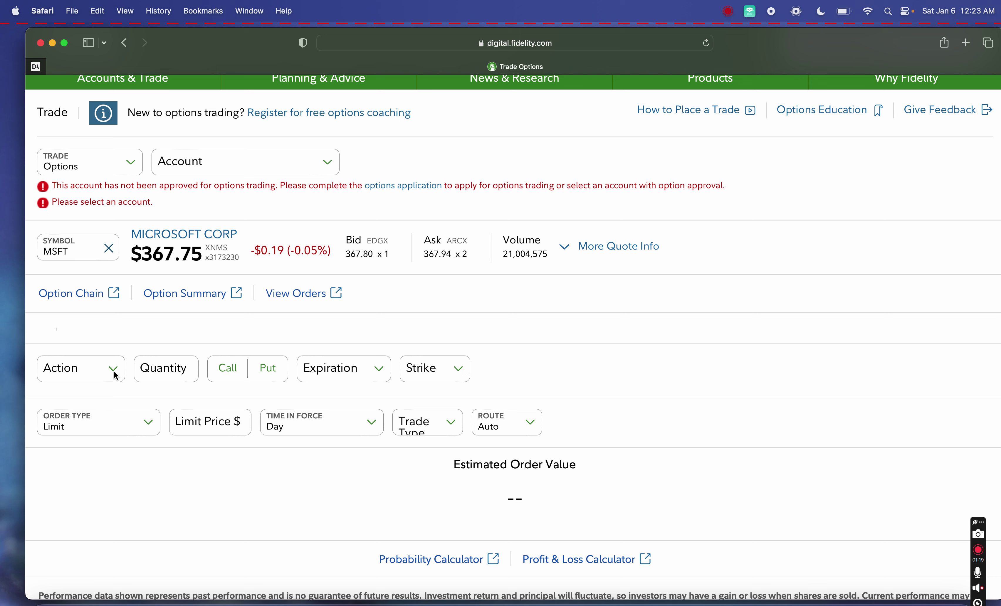
click(159, 369)
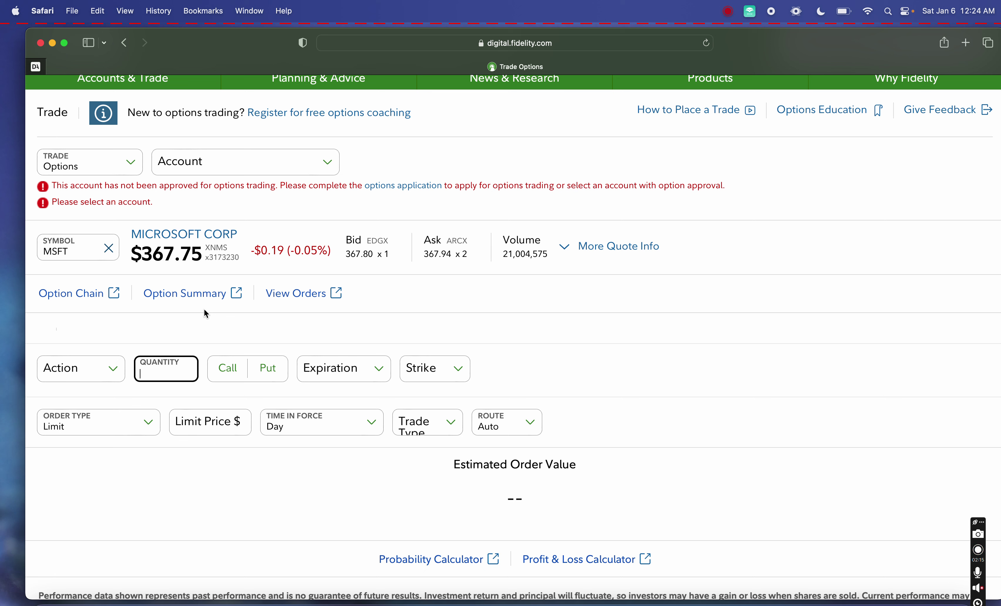
Note the 367.75 share price, then enter a quantity of 100 and select Put.
drag(202, 255, 135, 251)
click(135, 251)
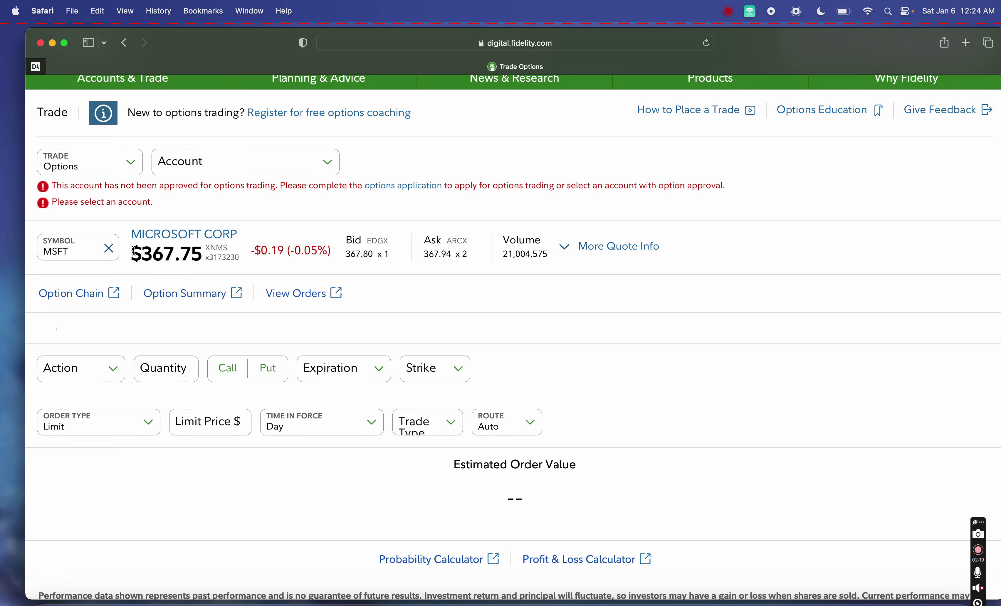
scroll(168, 255, down, 1)
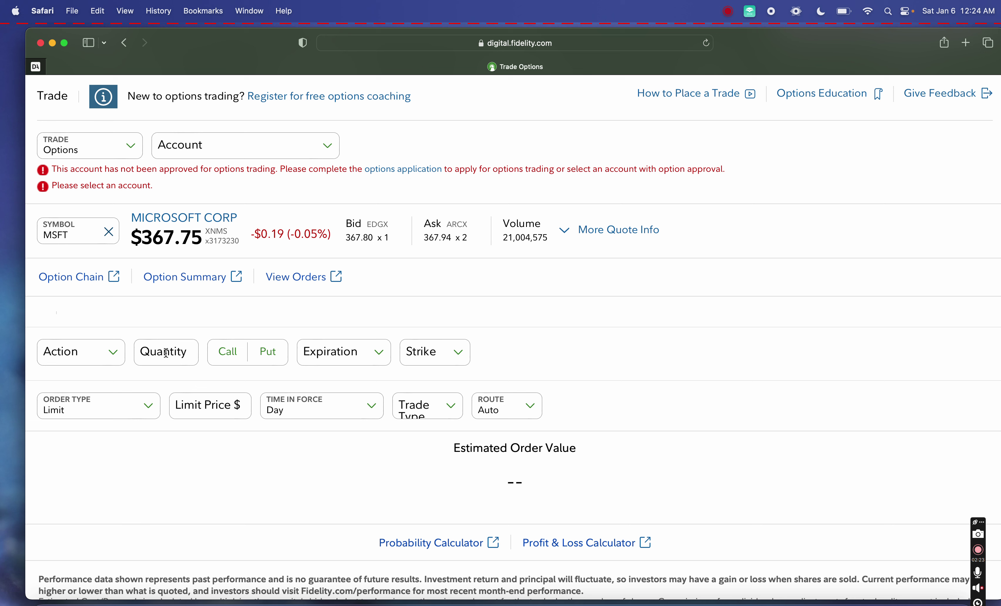
click(166, 353)
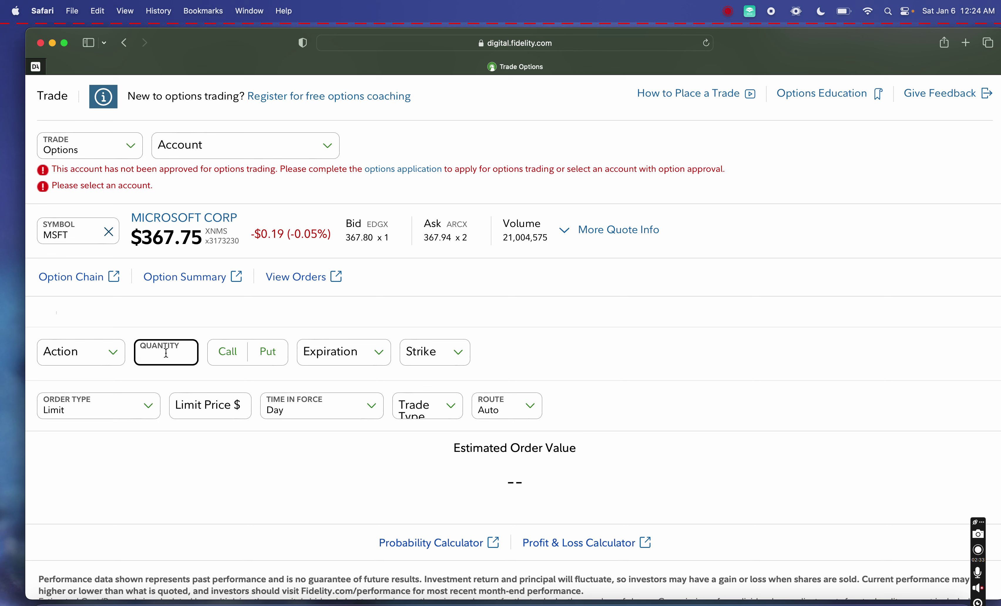
text(100)
click(261, 355)
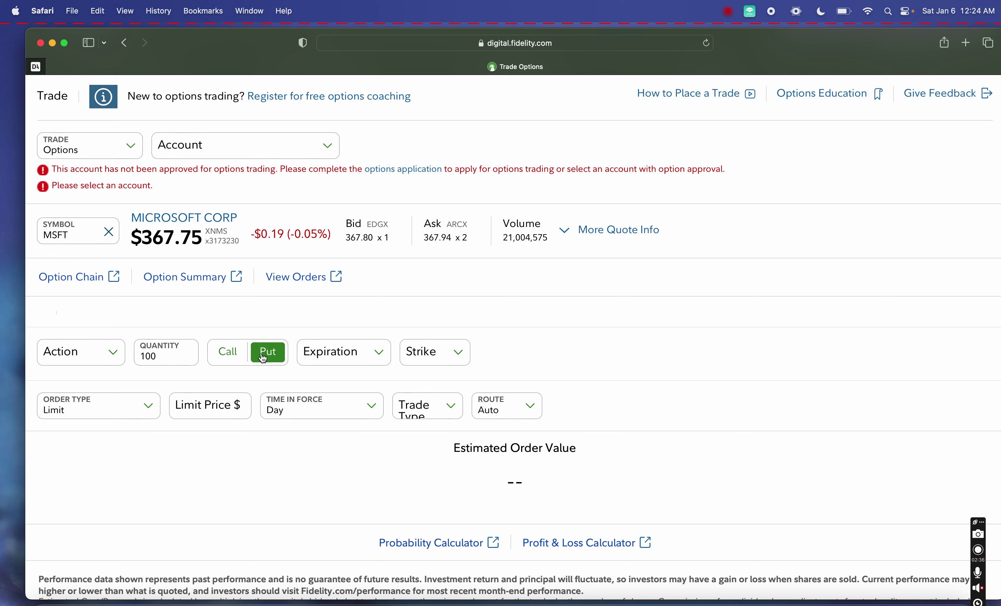
Choose the Jan 19, 2024 expiration and the 365.00 strike.
click(342, 364)
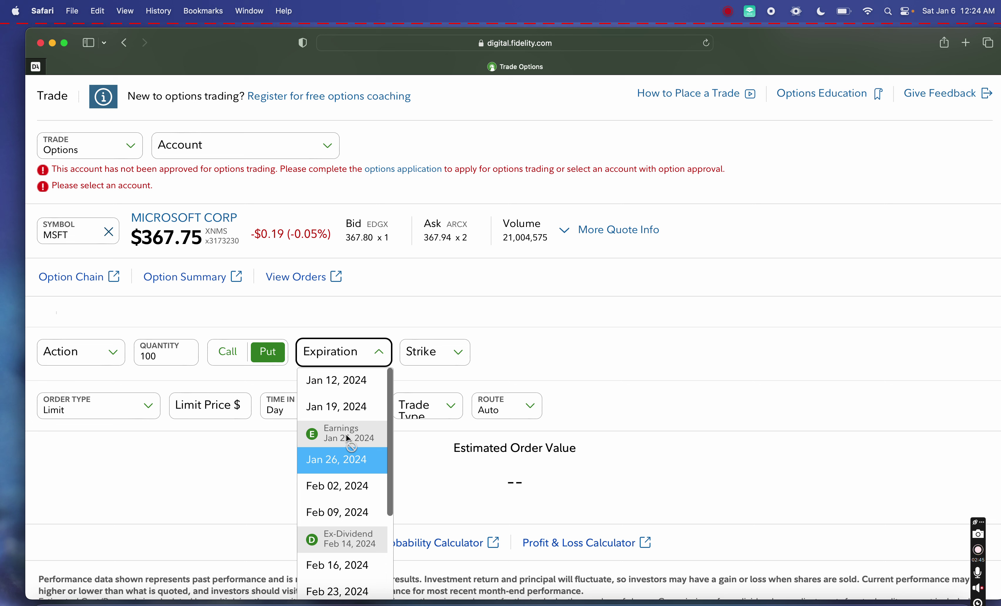
click(355, 416)
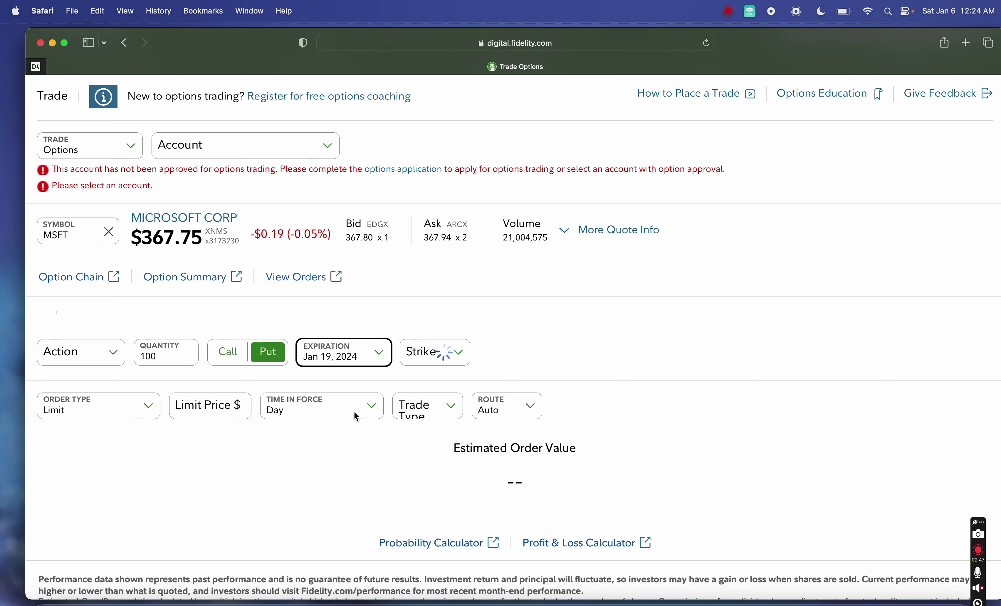
click(439, 362)
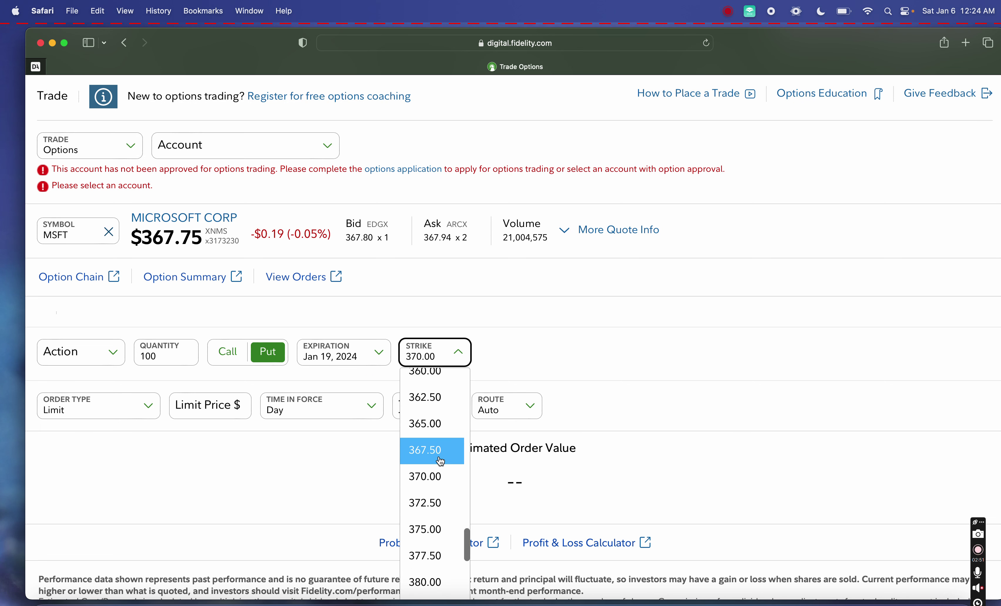
click(441, 433)
Zoom the page in, recheck the strike list keeping 365.00, and select the 100 quantity.
scroll(436, 391, down, 2)
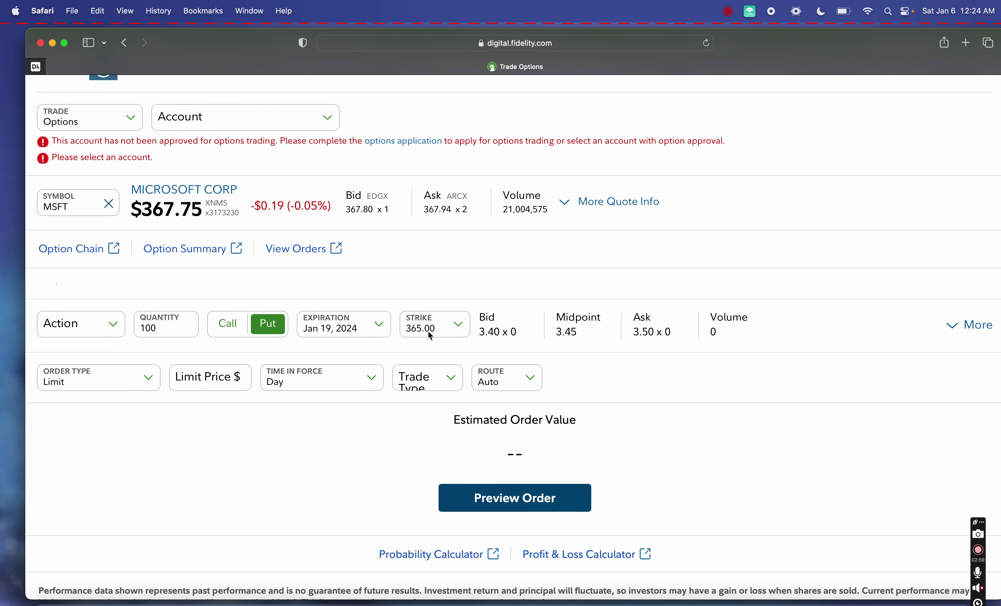
key(super+plus)
scroll(427, 335, down, 5)
click(565, 354)
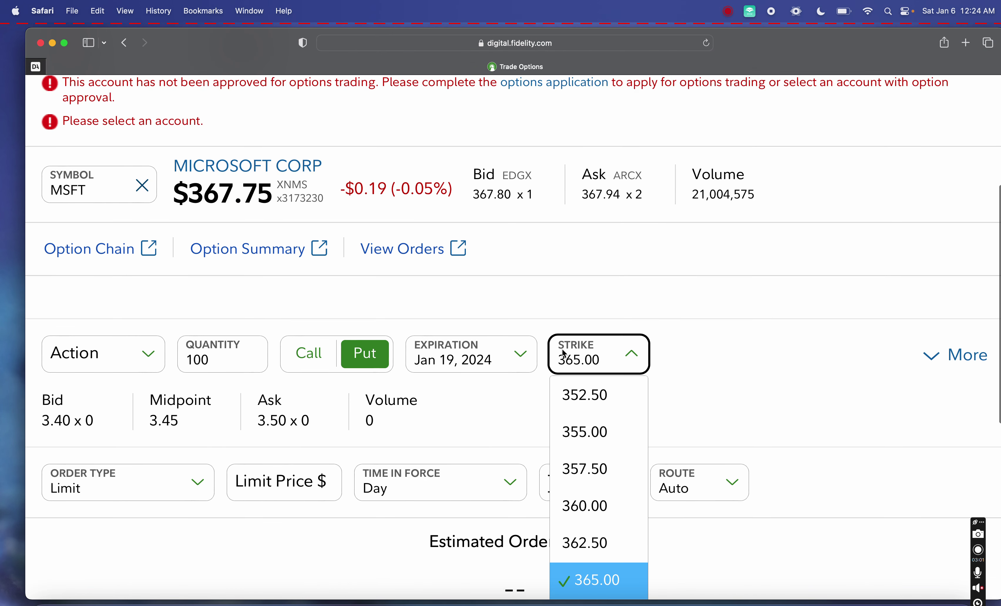
scroll(564, 354, down, 2)
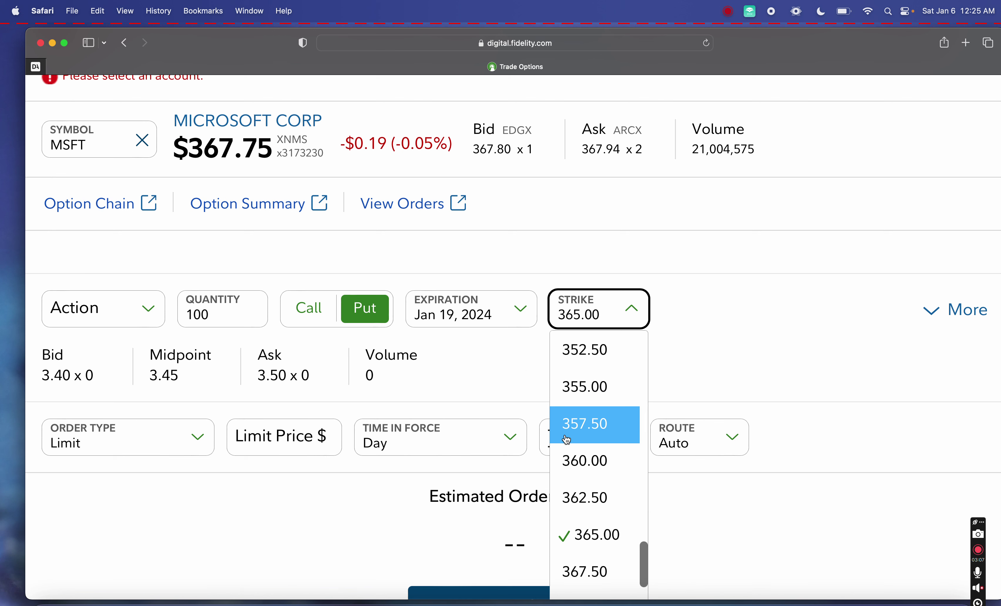
scroll(567, 440, down, 1)
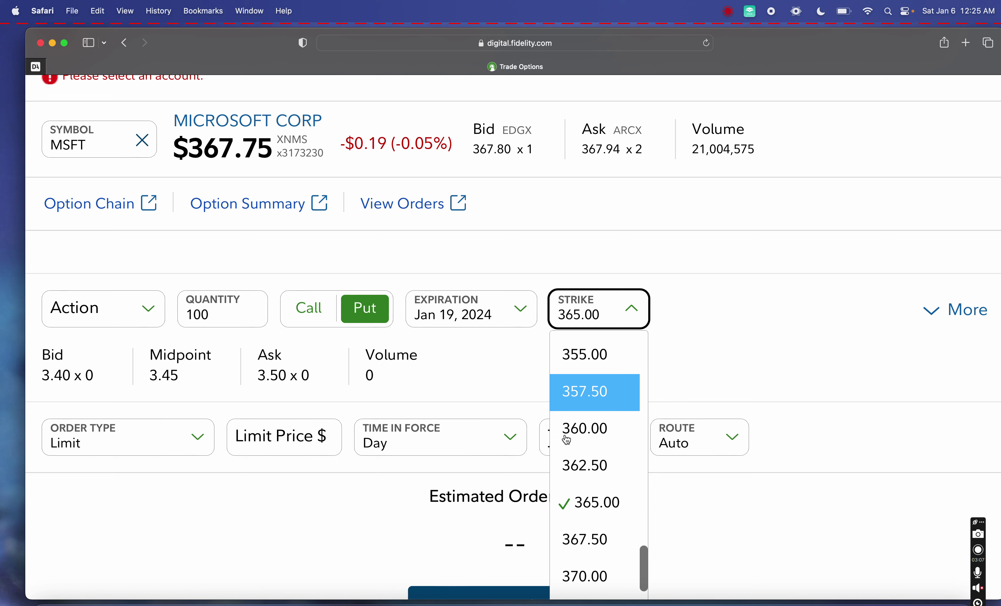
click(606, 498)
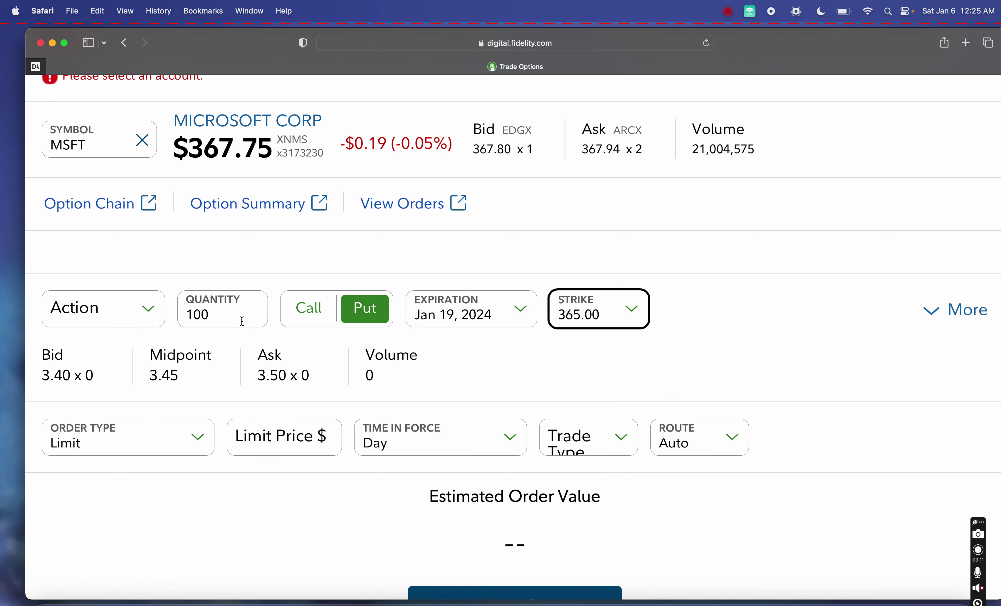
drag(239, 319, 176, 310)
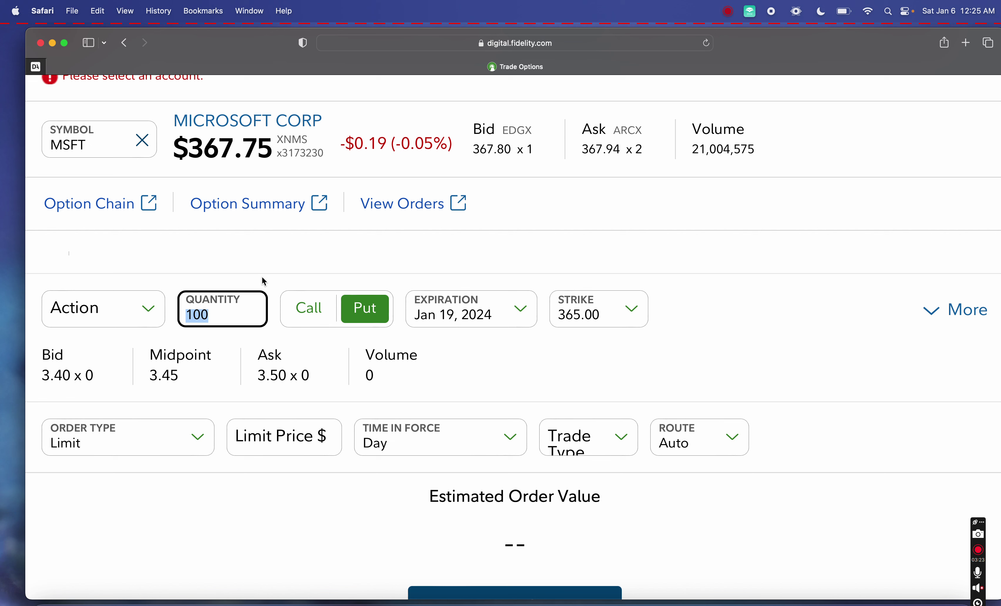
Keep the 365.00 strike and quantity 100, then open the expiration list showing Jan 19, 2024.
click(597, 311)
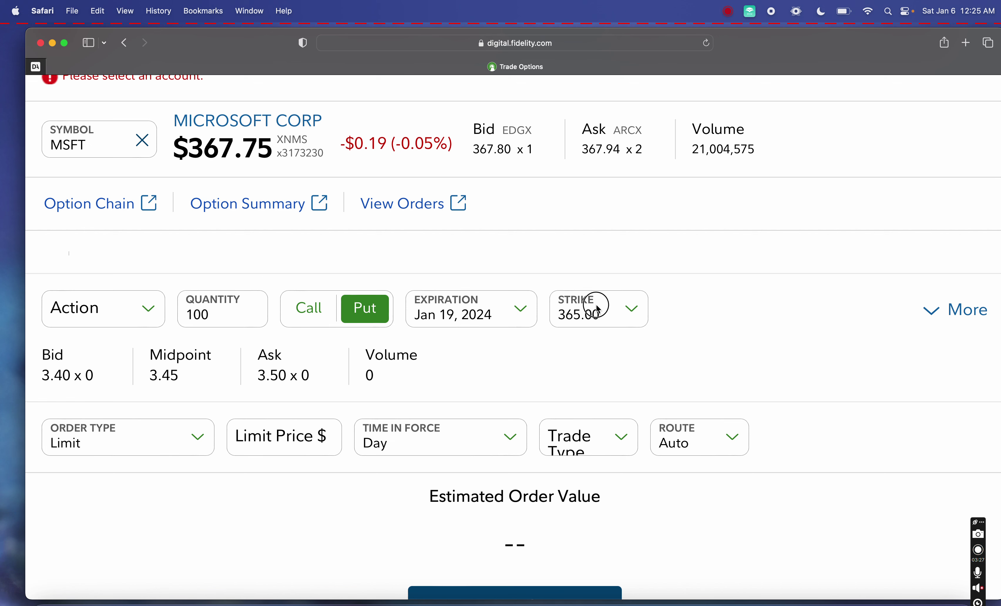
click(592, 496)
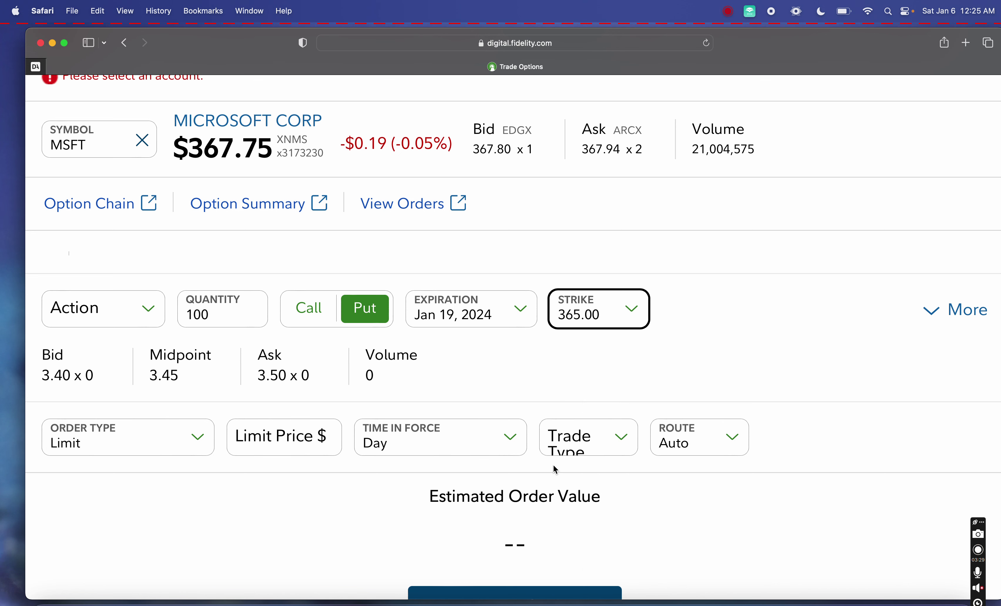
drag(226, 317, 182, 315)
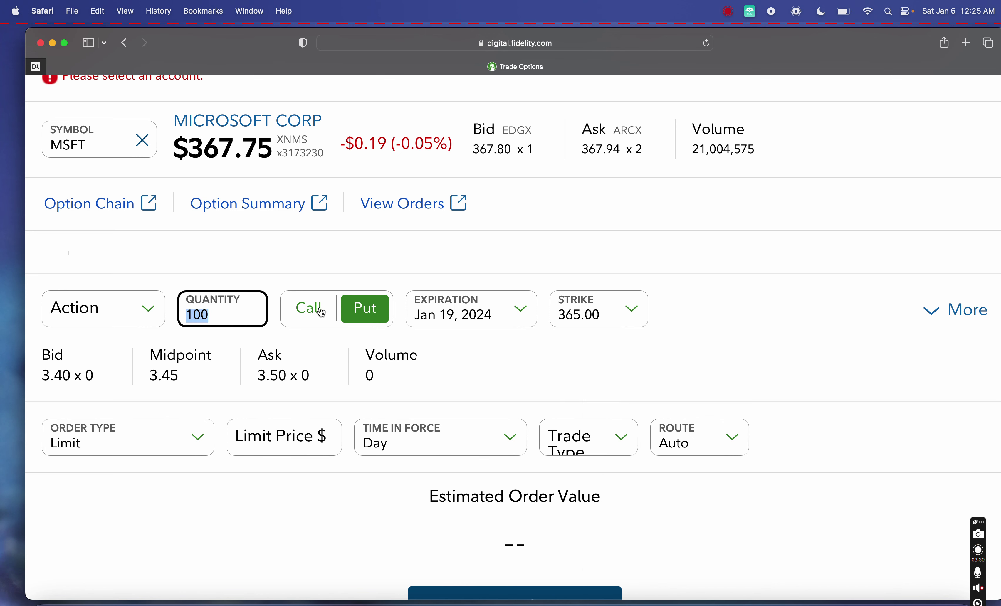
click(441, 367)
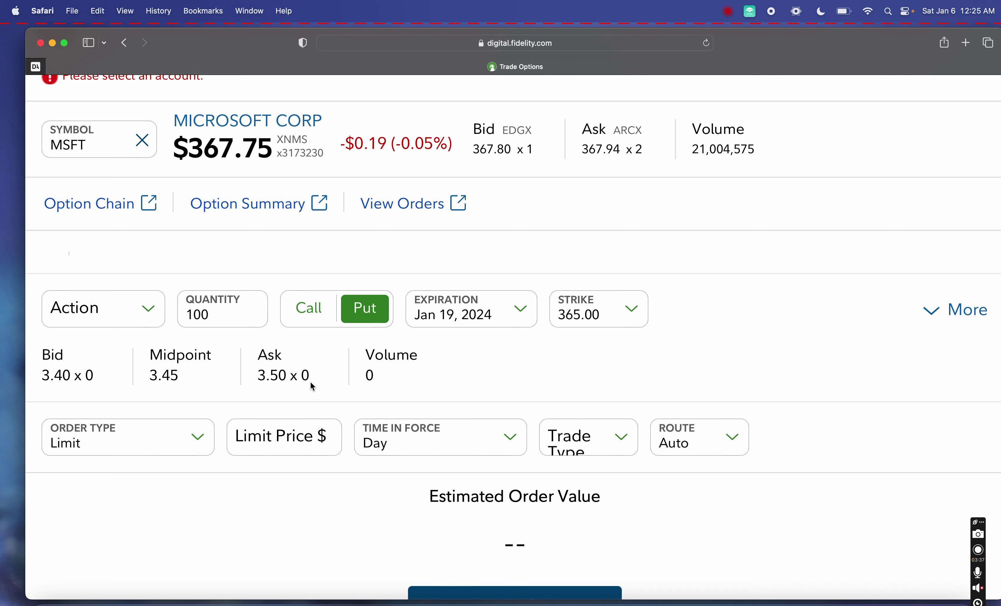
scroll(310, 383, down, 1)
click(455, 302)
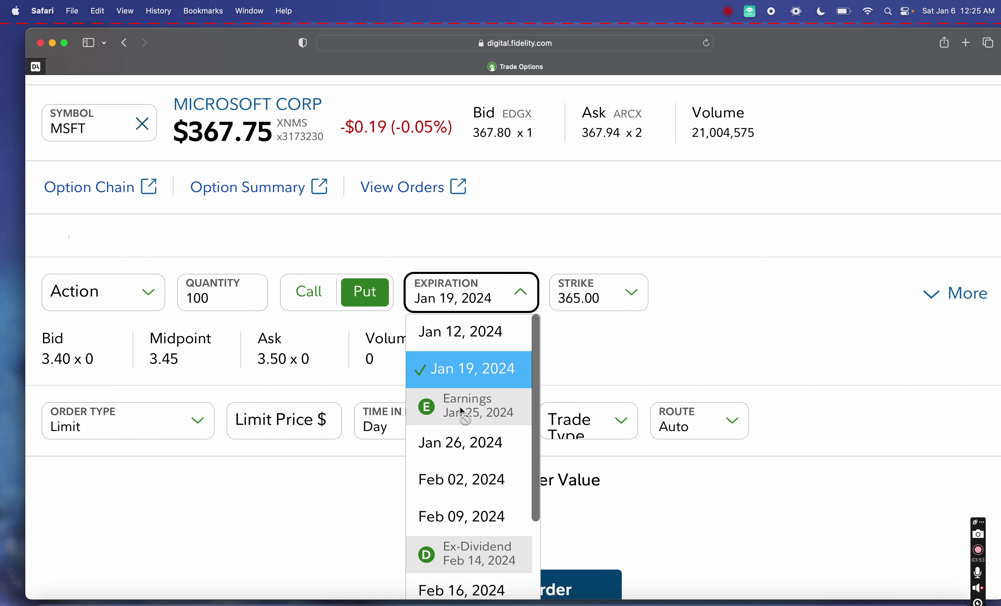
Close the expiration list at Jan 19, 2024 and review the strike list, keeping 365.00.
click(487, 368)
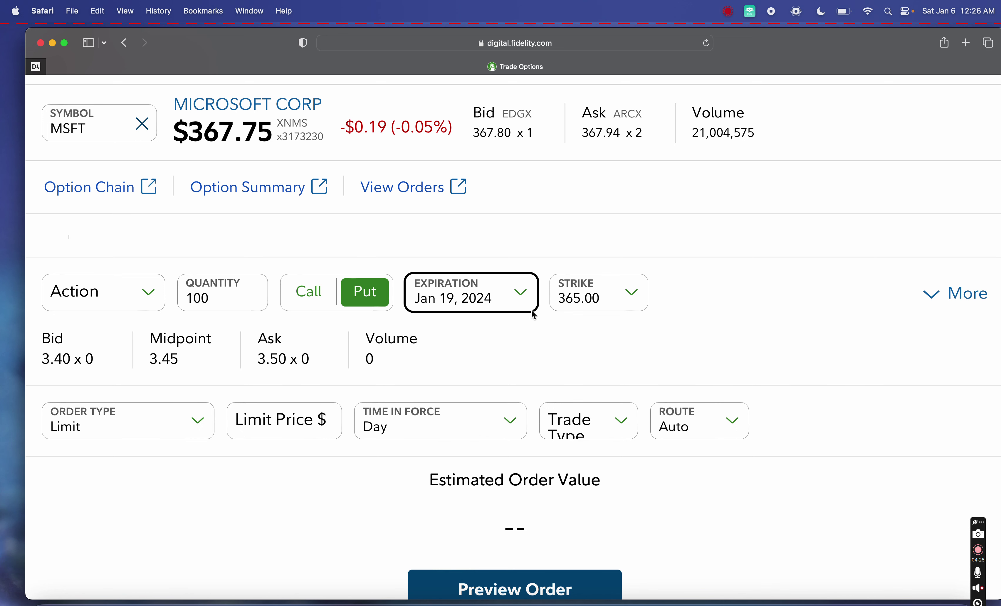
click(604, 299)
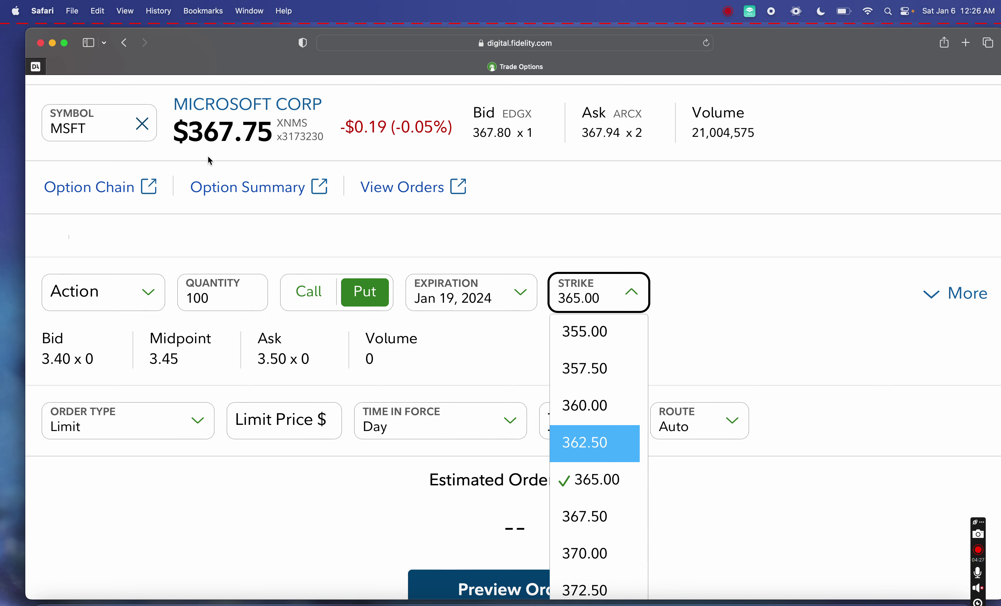
drag(188, 132, 270, 135)
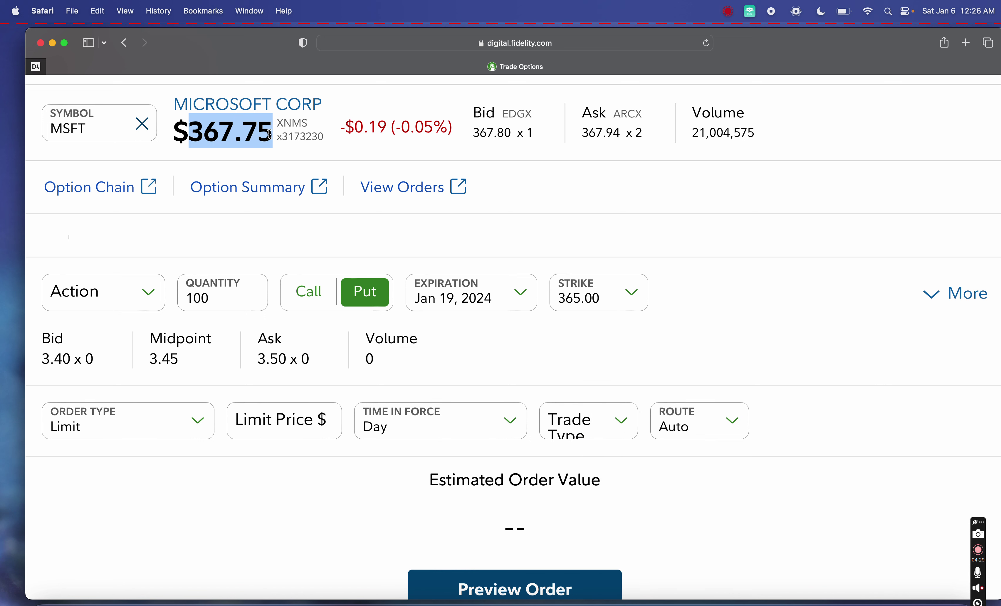
click(264, 137)
click(597, 298)
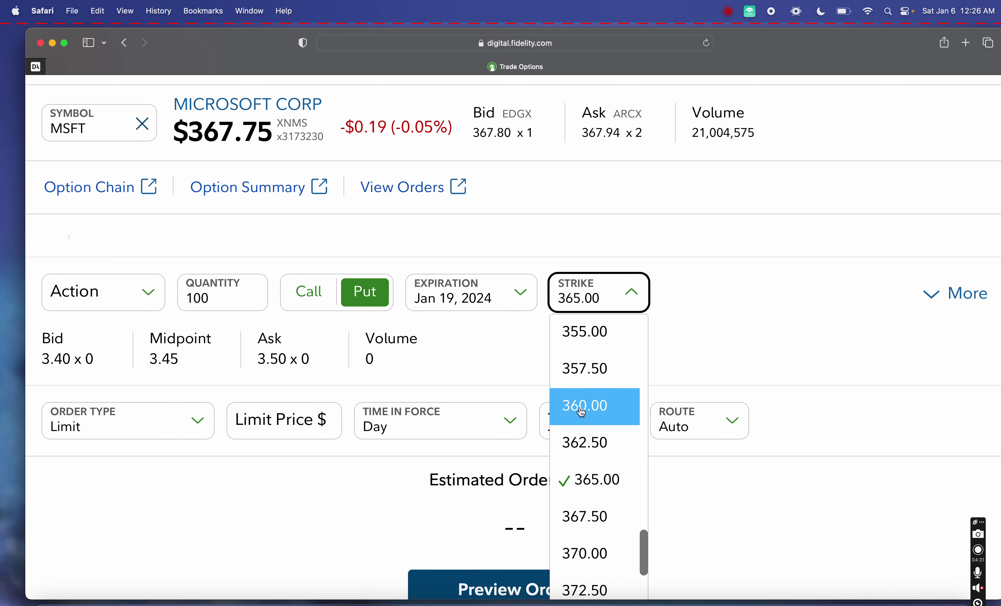
click(567, 476)
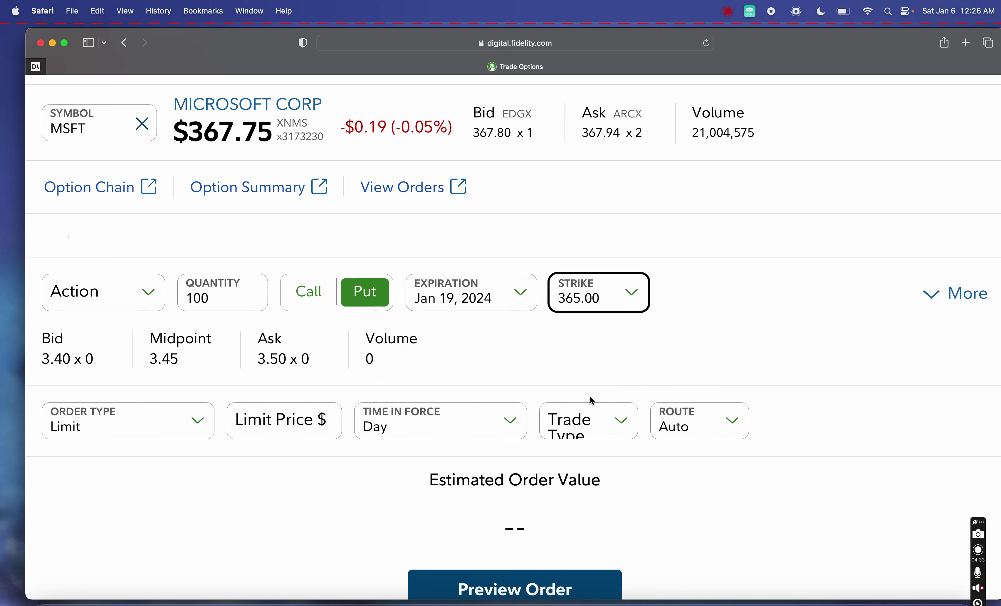
click(591, 370)
Compare the 3.45 midpoint with the 3.40 bid and set the limit price to 3.45.
scroll(294, 426, down, 2)
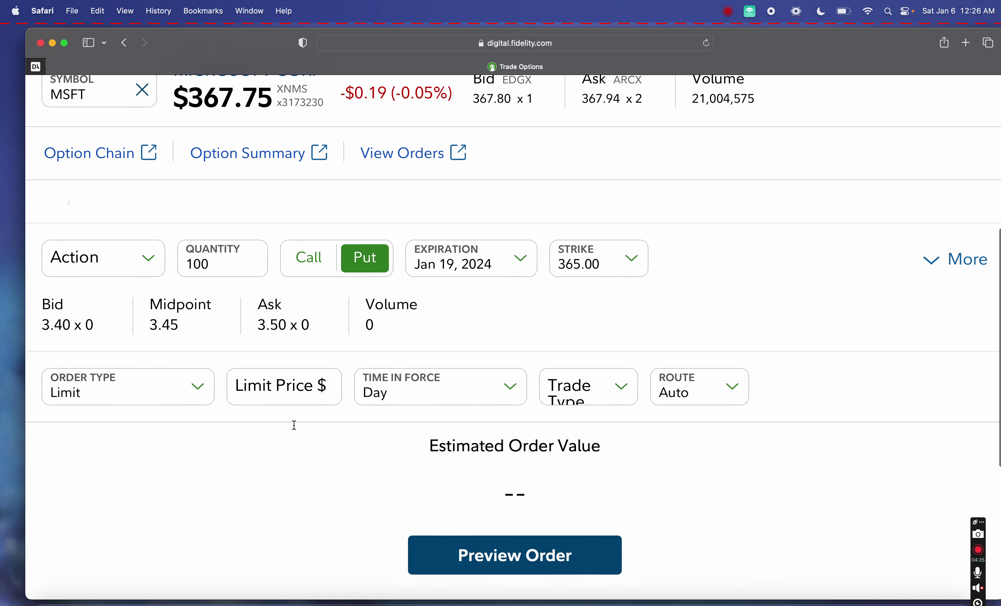
click(275, 377)
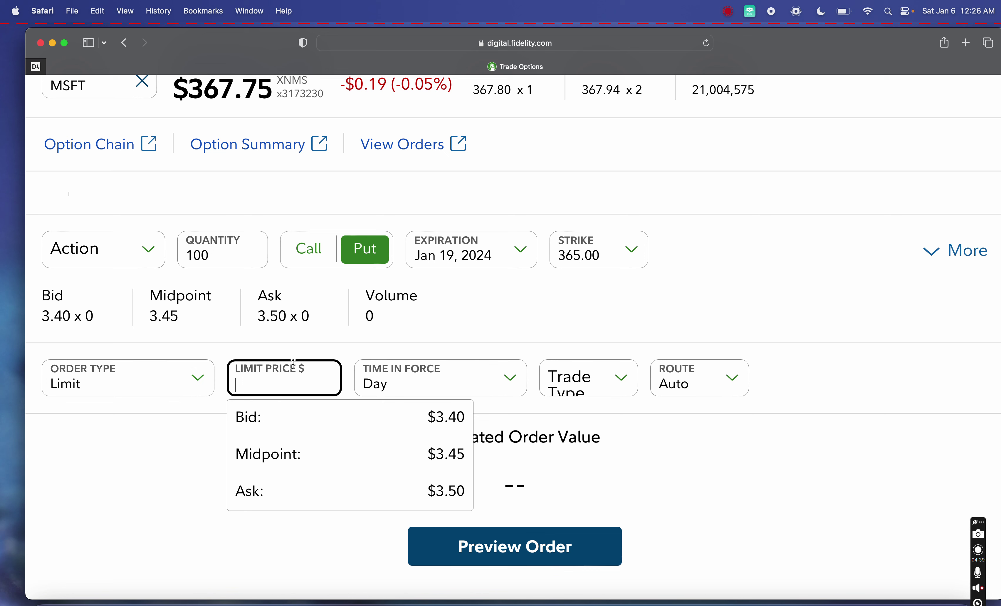
drag(199, 318, 149, 315)
click(165, 320)
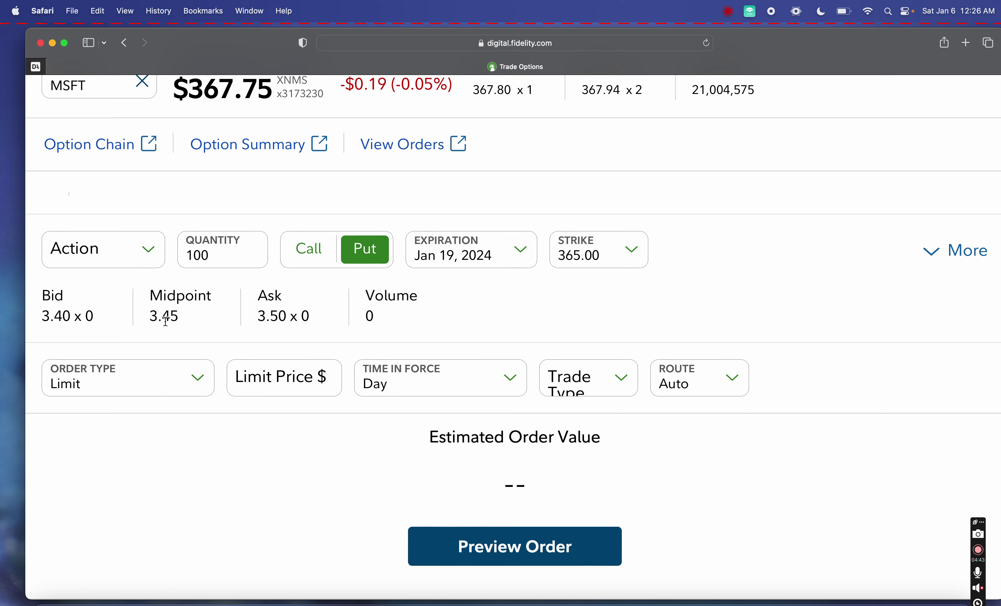
drag(71, 316, 30, 316)
click(197, 318)
click(287, 373)
text(3)
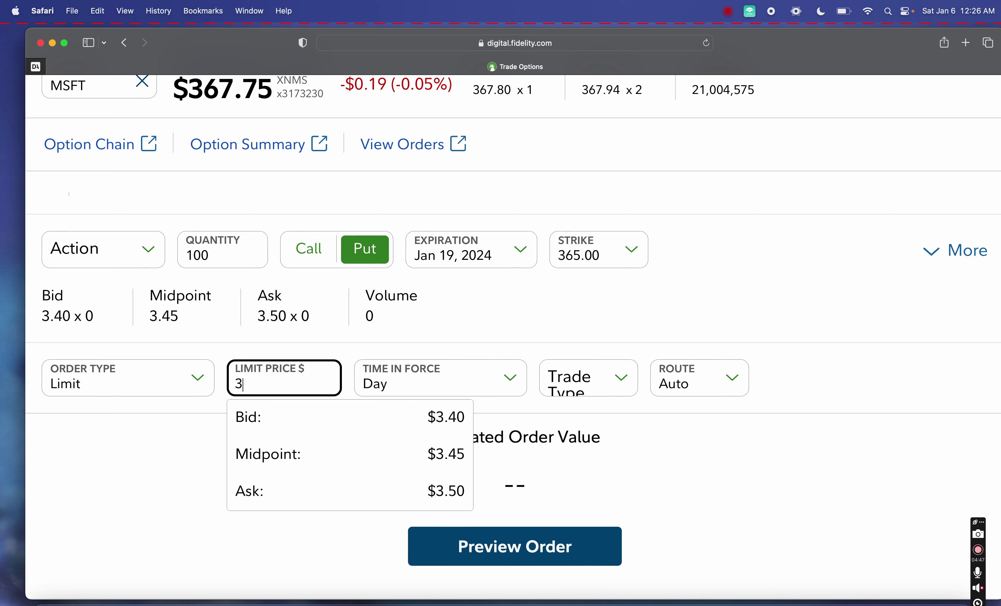
text(.45)
click(283, 463)
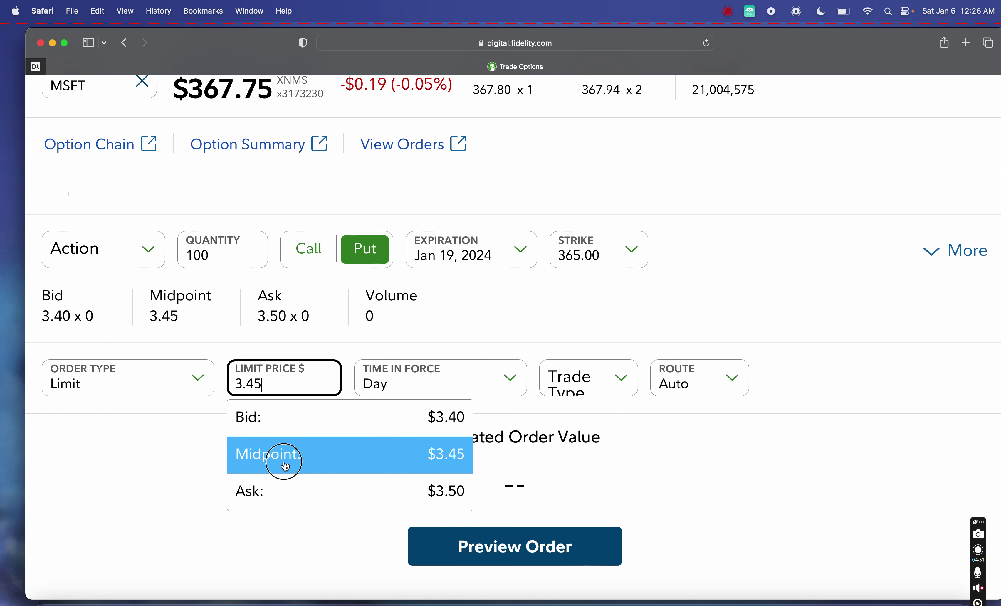
Set the trade type to Cash and keep Auto routing.
click(602, 375)
click(617, 459)
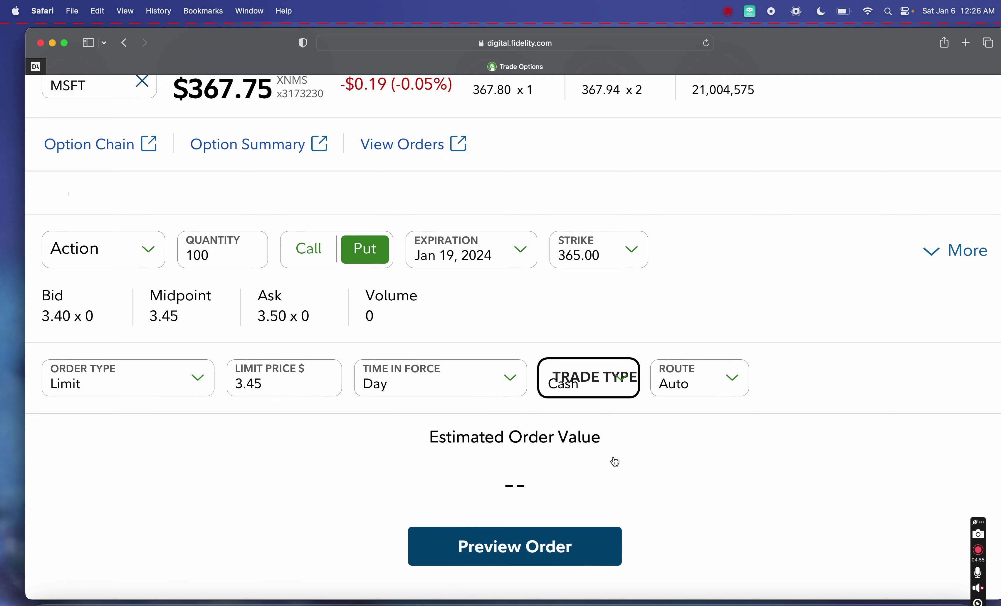
click(684, 393)
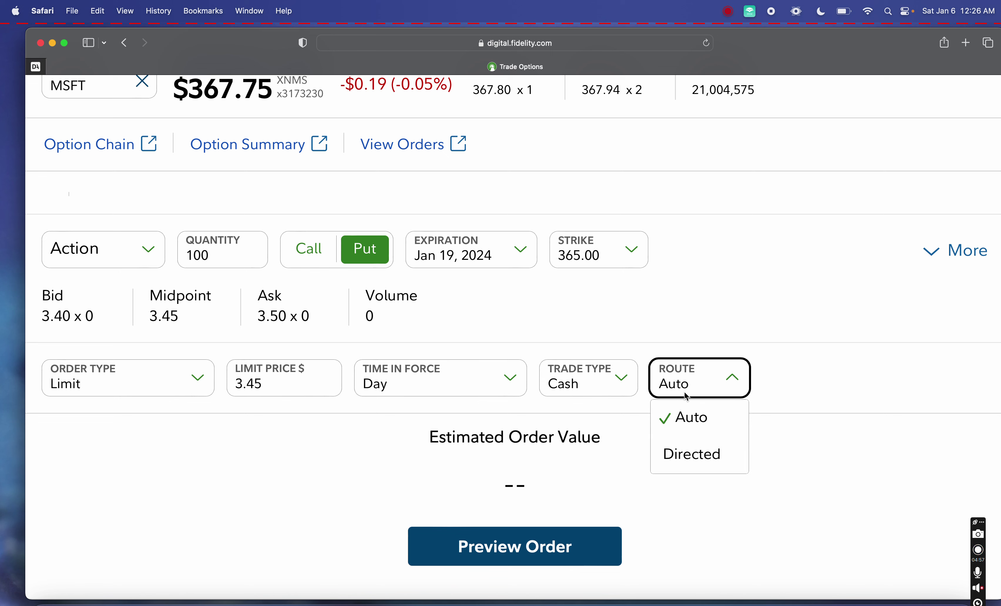
click(681, 417)
Review the trading account list and close it without changing the account.
click(384, 470)
scroll(383, 464, down, 2)
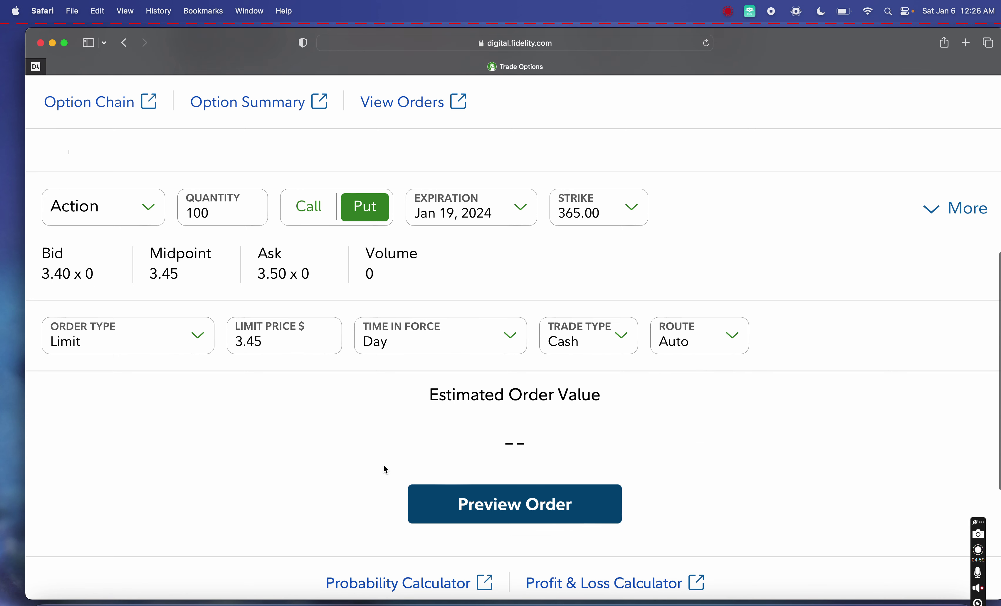
scroll(453, 345, up, 5)
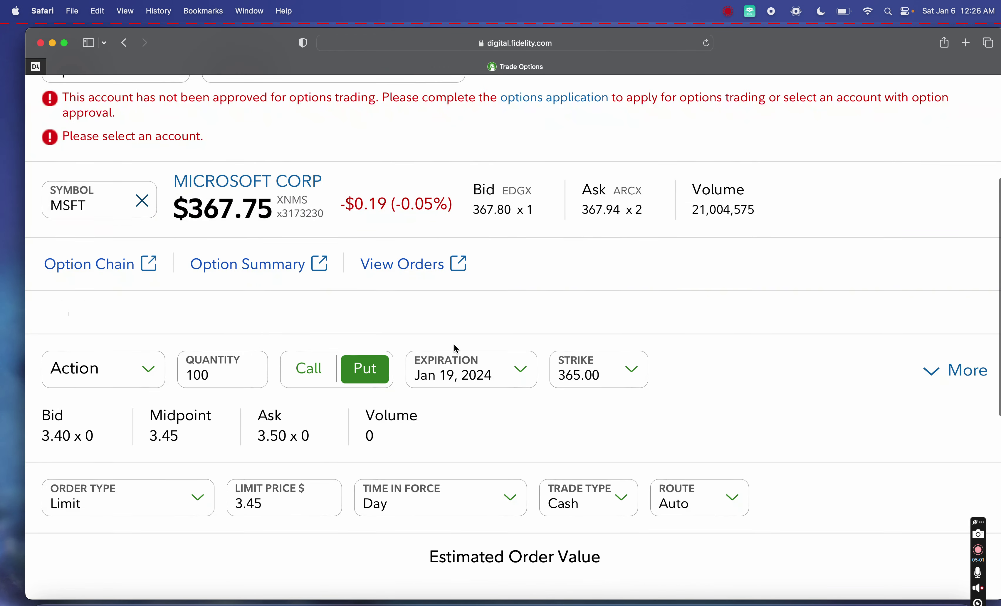
scroll(470, 247, up, 6)
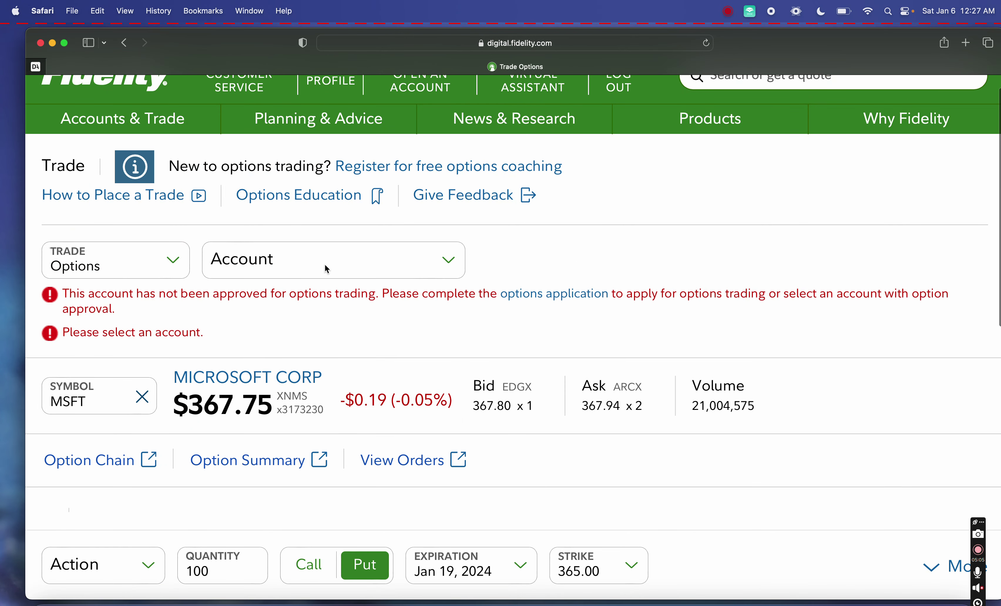
scroll(324, 264, down, 1)
click(340, 261)
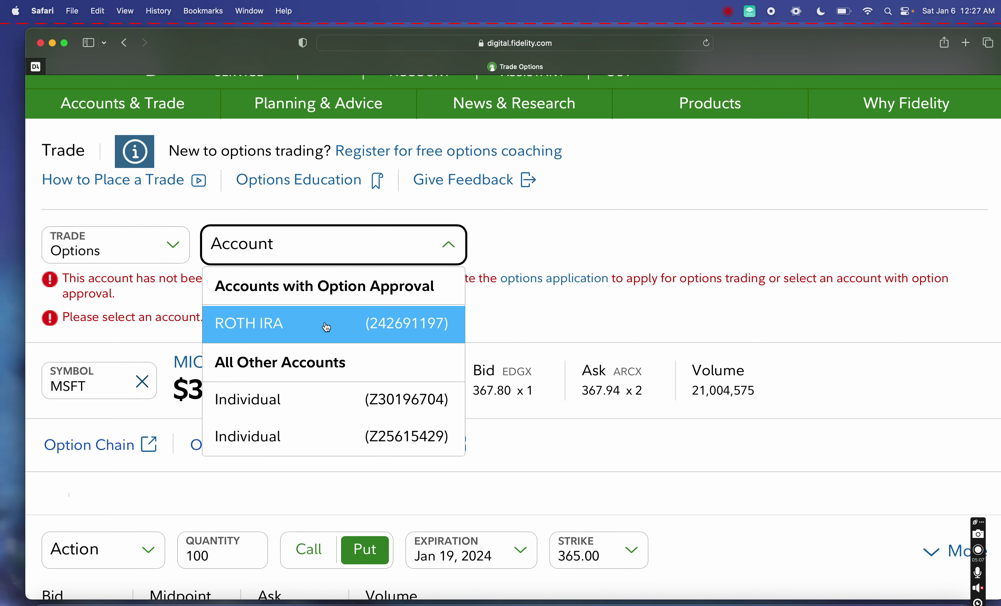
scroll(495, 322, down, 1)
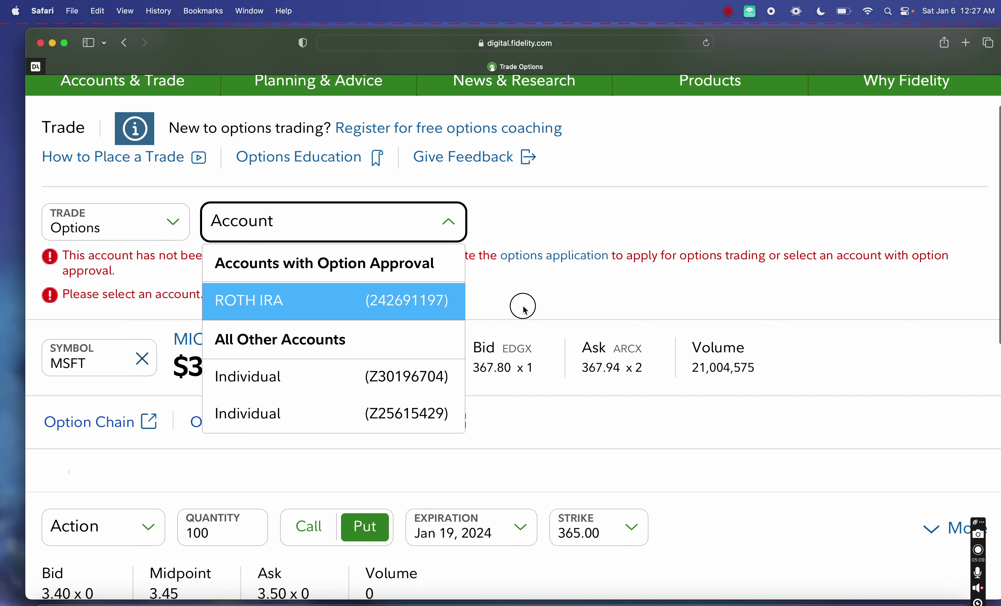
click(524, 309)
Scroll to the Profit & Loss Calculator link and open it in a new tab.
scroll(523, 305, down, 10)
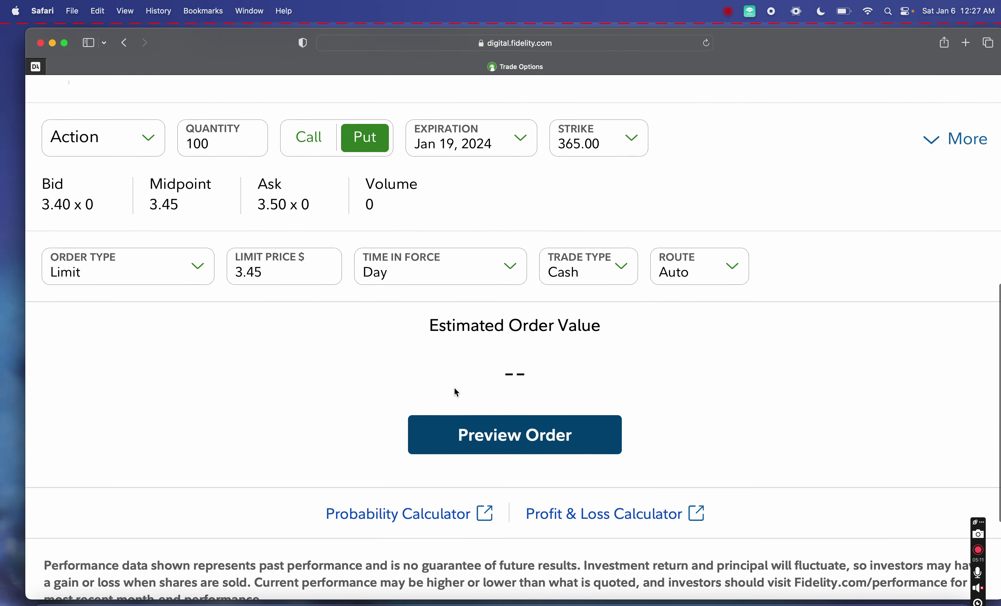
scroll(454, 386, up, 1)
scroll(293, 313, up, 1)
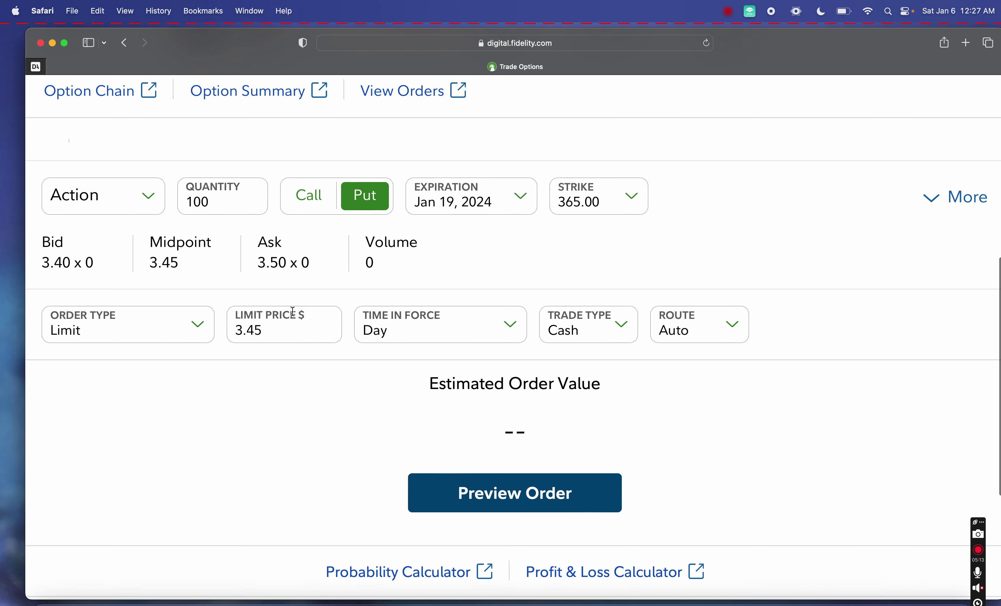
scroll(319, 317, down, 1)
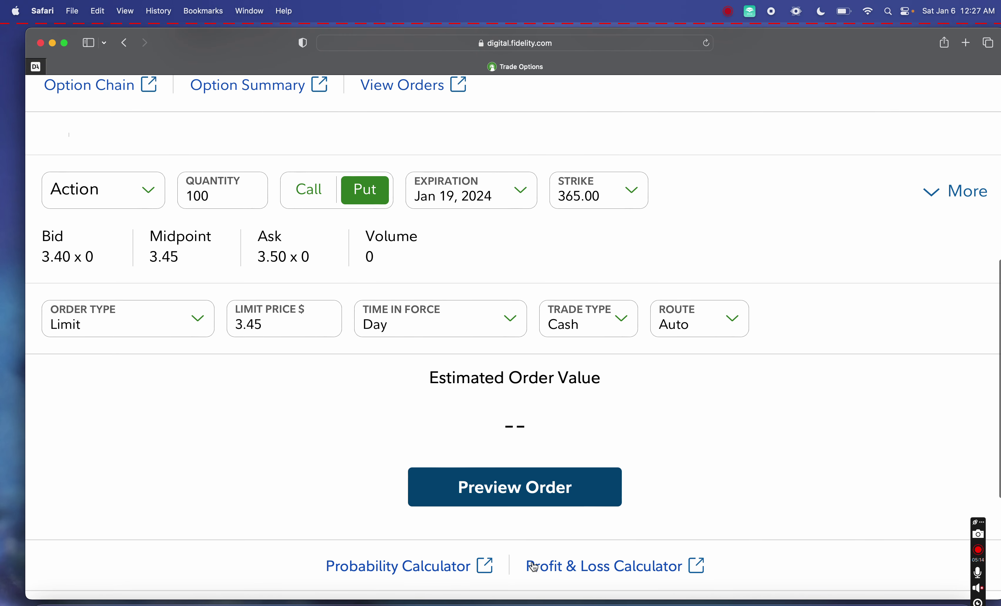
click(579, 576)
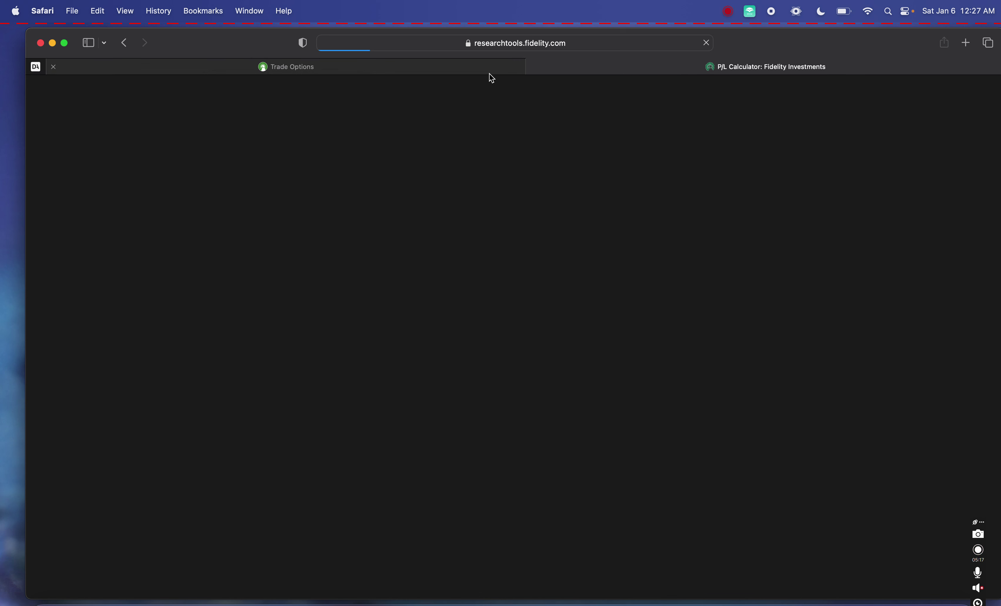
Once the P/L Calculator loads, return to Trade Options and select the 3.45 limit price.
mouse_move(492, 77)
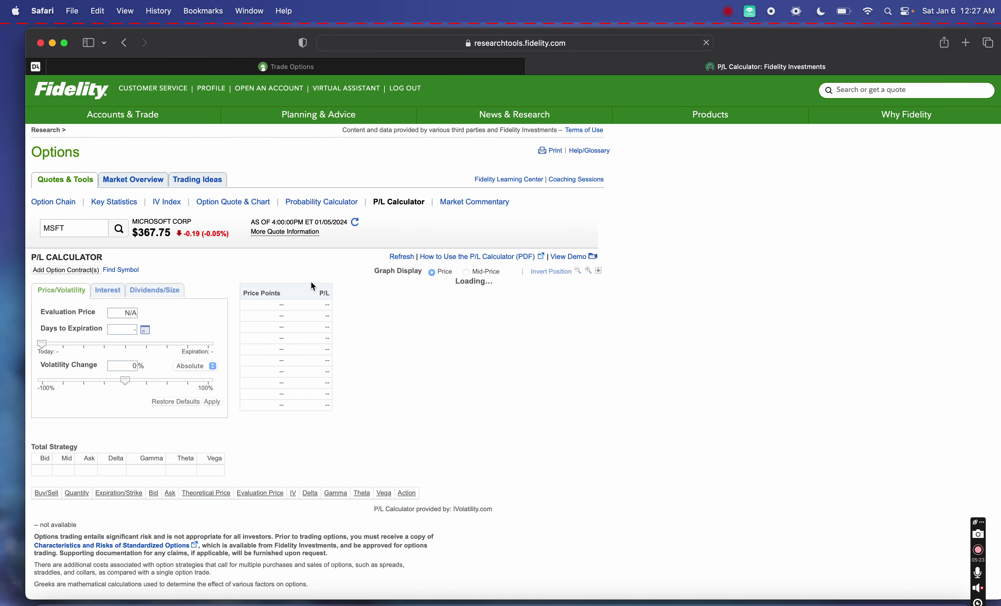
scroll(308, 286, down, 1)
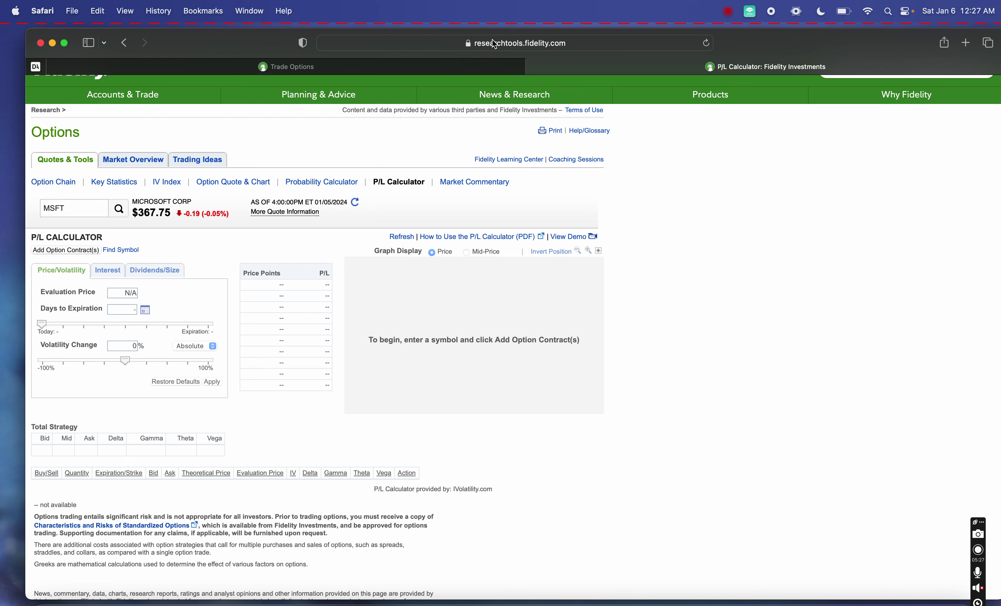
click(476, 67)
scroll(349, 292, down, 2)
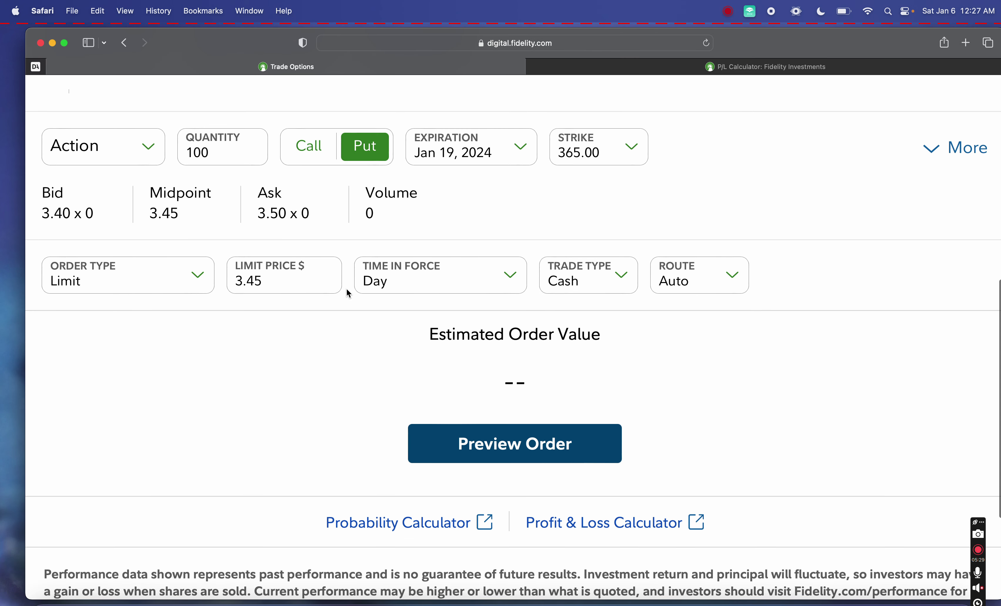
click(271, 289)
drag(271, 281, 231, 282)
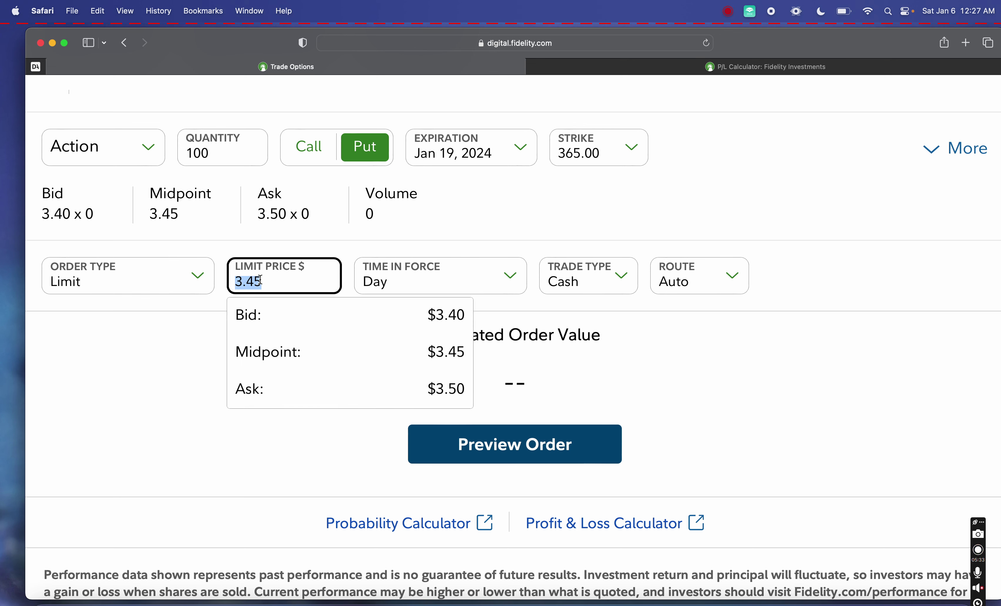
In a new tab, go to Google and calculate 3.45 x 100 to get 345.
click(966, 43)
text(goo)
key(Return)
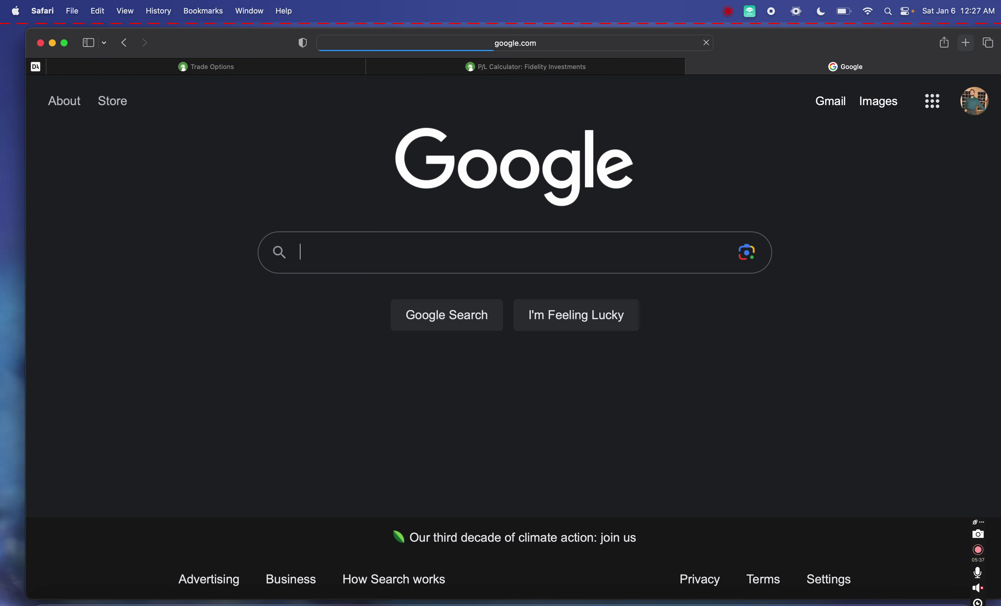
text(3.45 x 1)
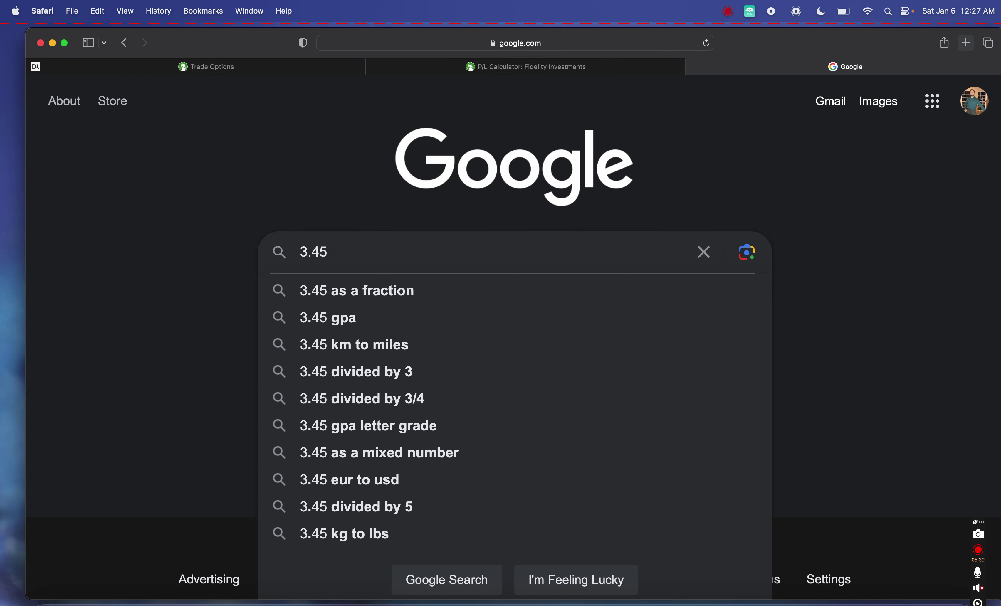
text(00)
key(Return)
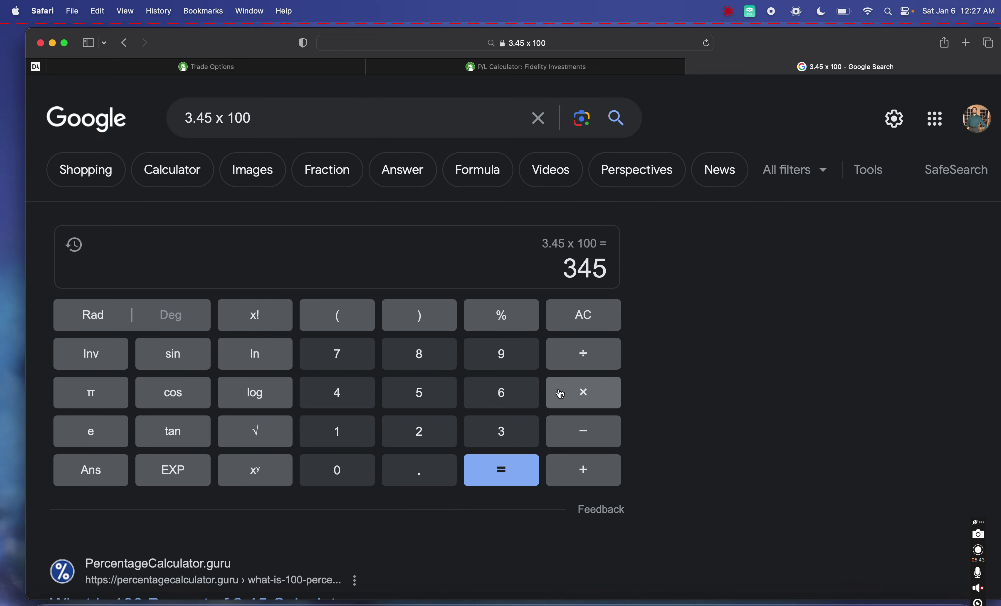
Check the P/L Calculator, then select the 100-contract quantity on the Trade Options ticket.
click(502, 72)
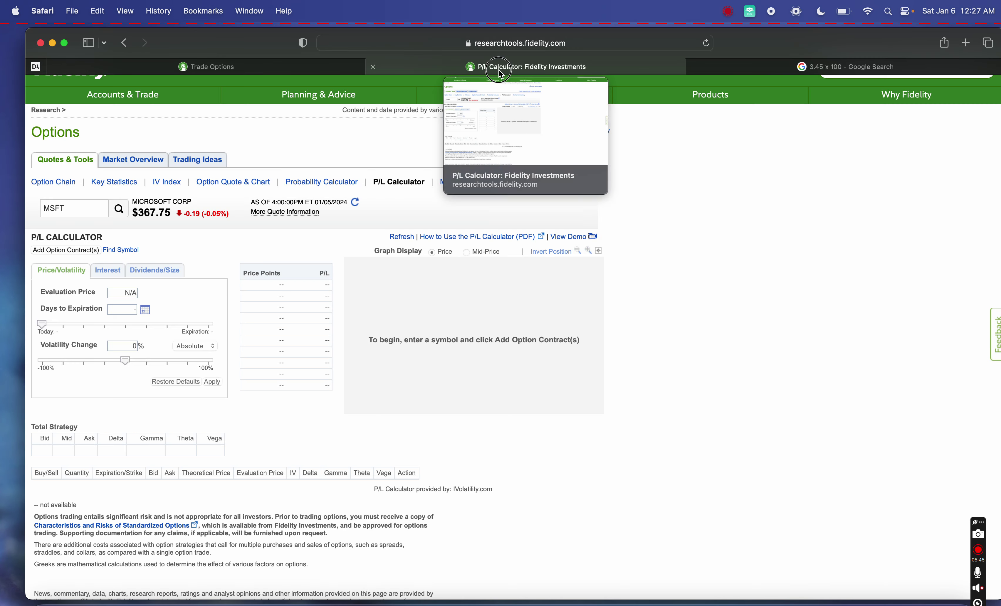
click(306, 69)
scroll(535, 187, up, 3)
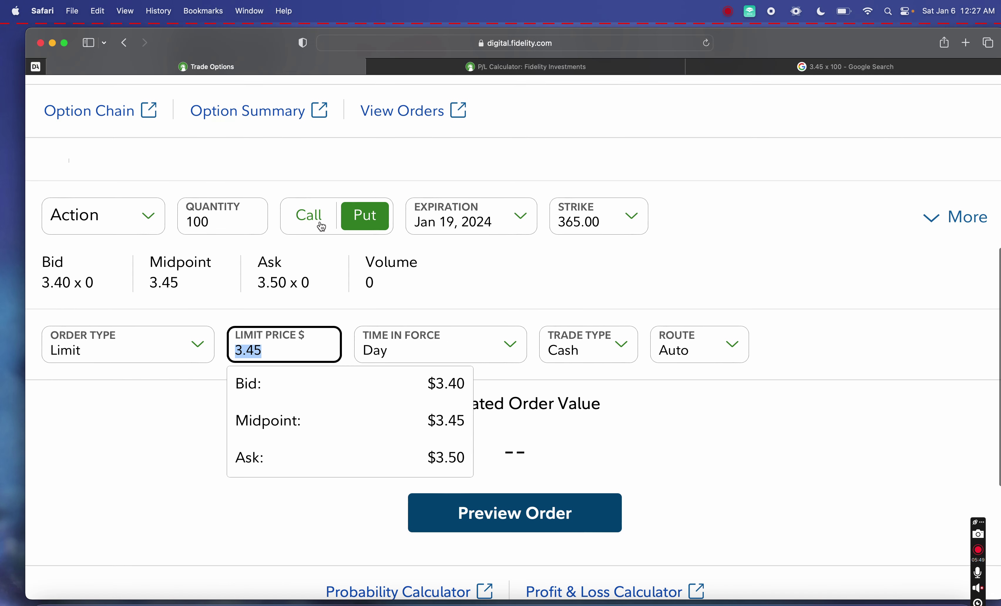
click(247, 225)
Multiply 345 by 100 in Google's calculator and select the 34500 result.
click(952, 66)
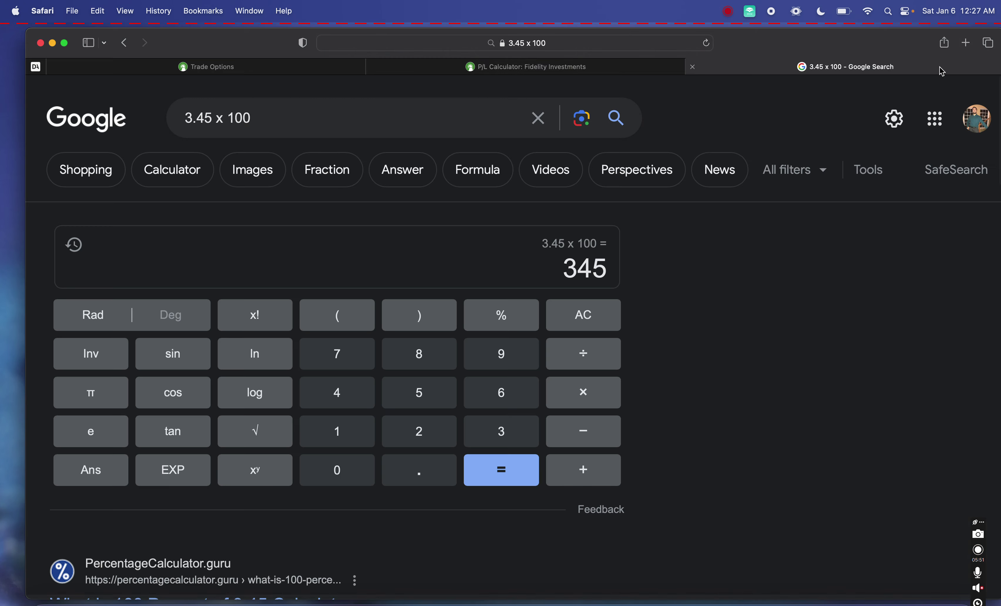
click(563, 391)
click(356, 433)
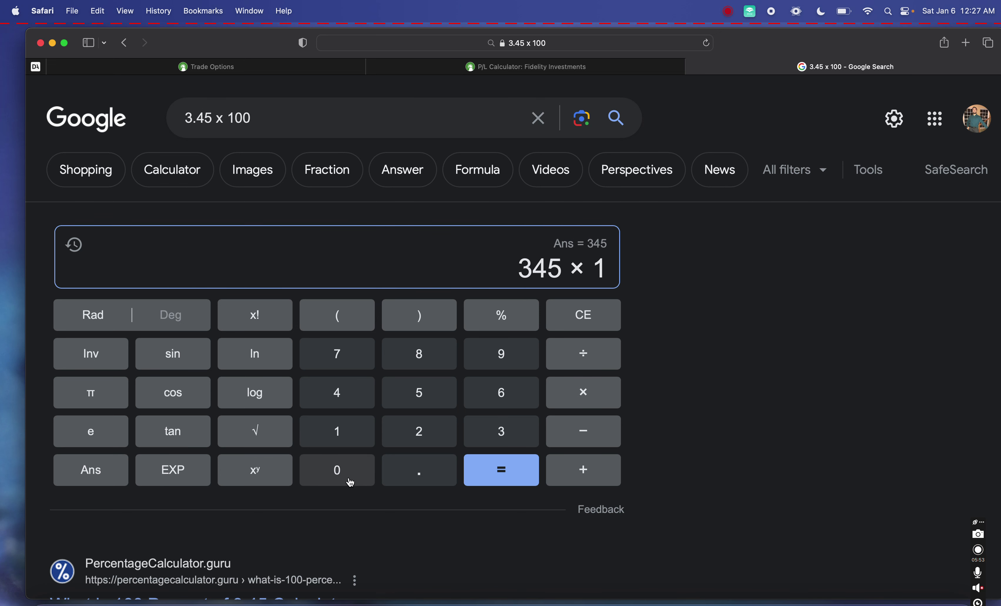
click(348, 481)
click(348, 481)
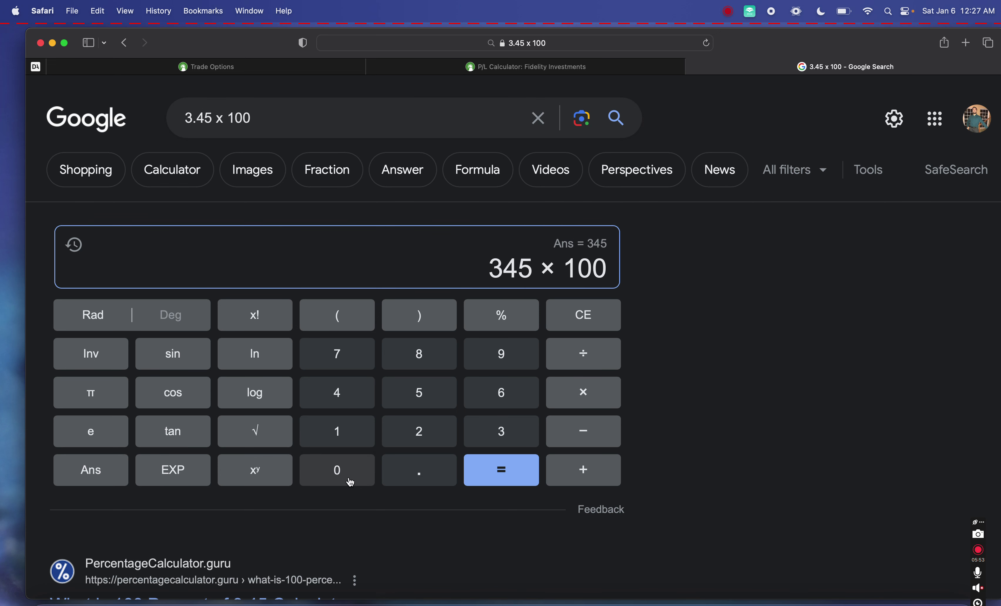
click(510, 482)
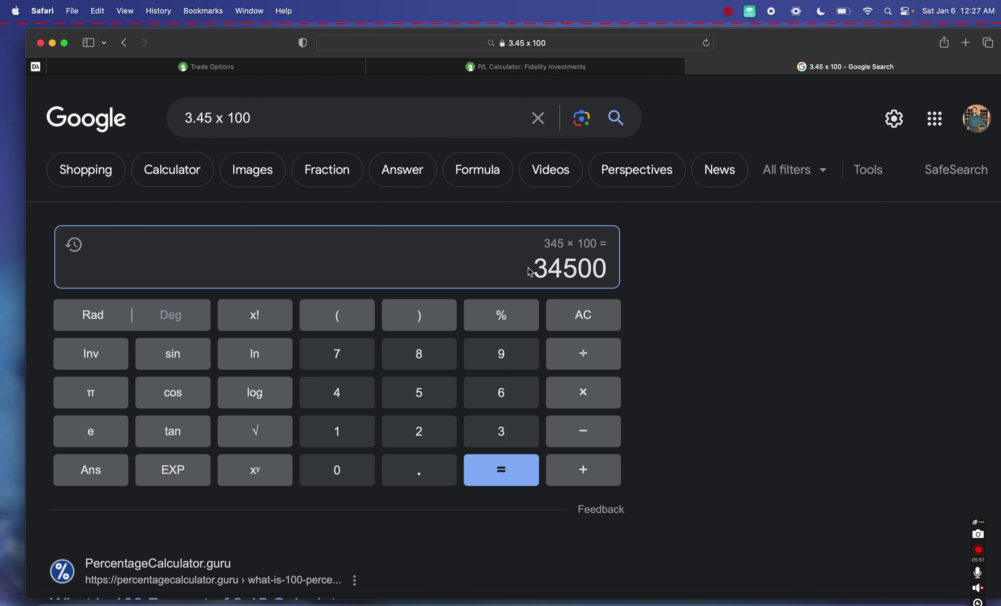
drag(530, 269, 595, 270)
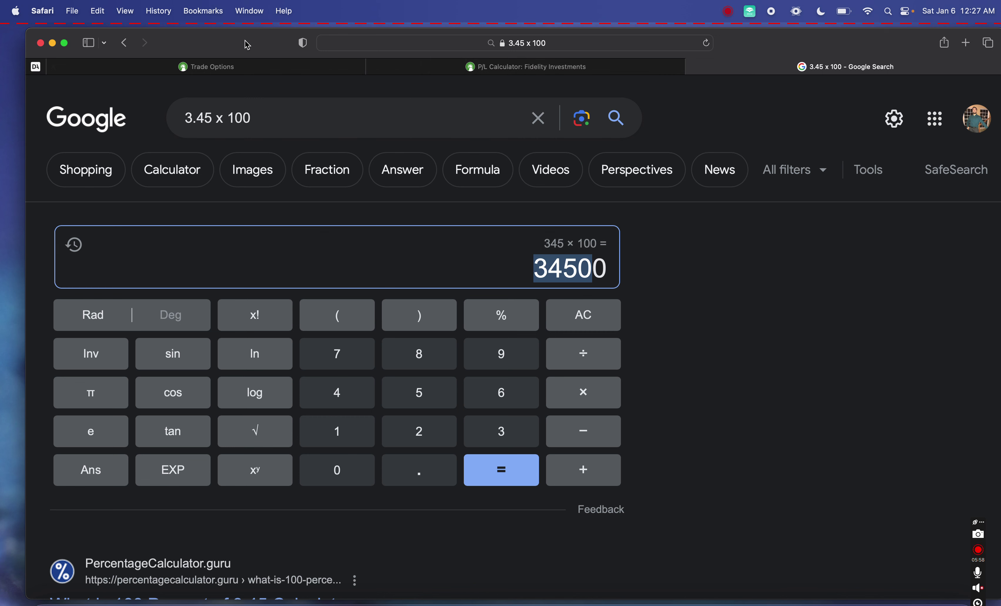
Copy MSFT's 367.75 share price from the Fidelity Trade Options ticket.
click(237, 68)
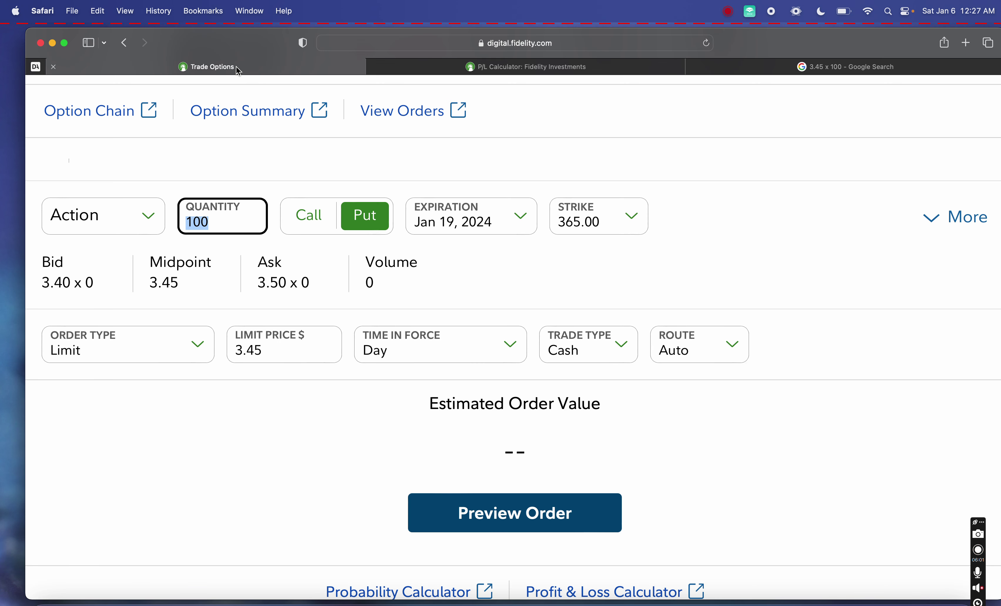
scroll(320, 241, up, 5)
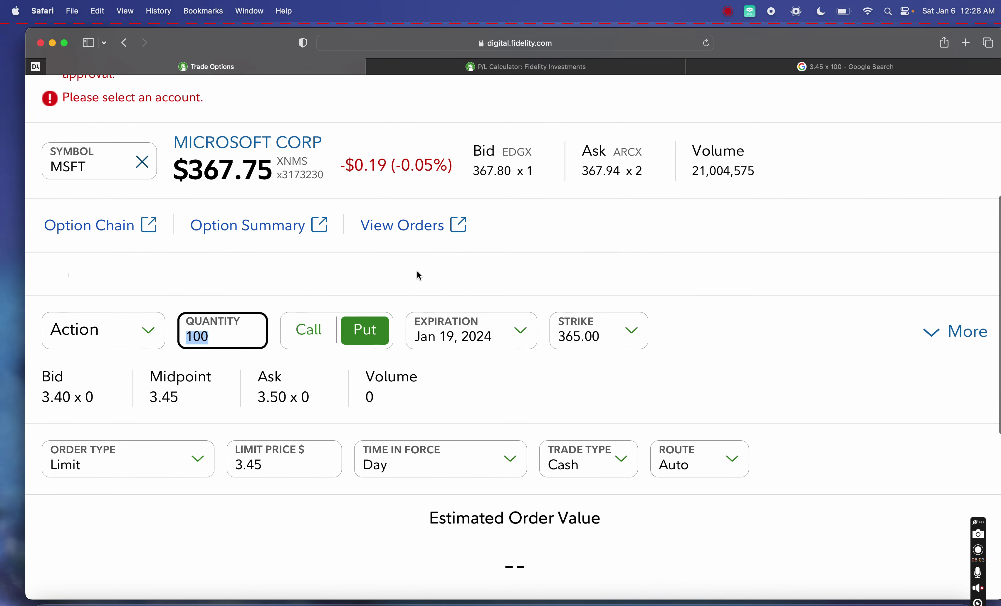
scroll(416, 270, down, 5)
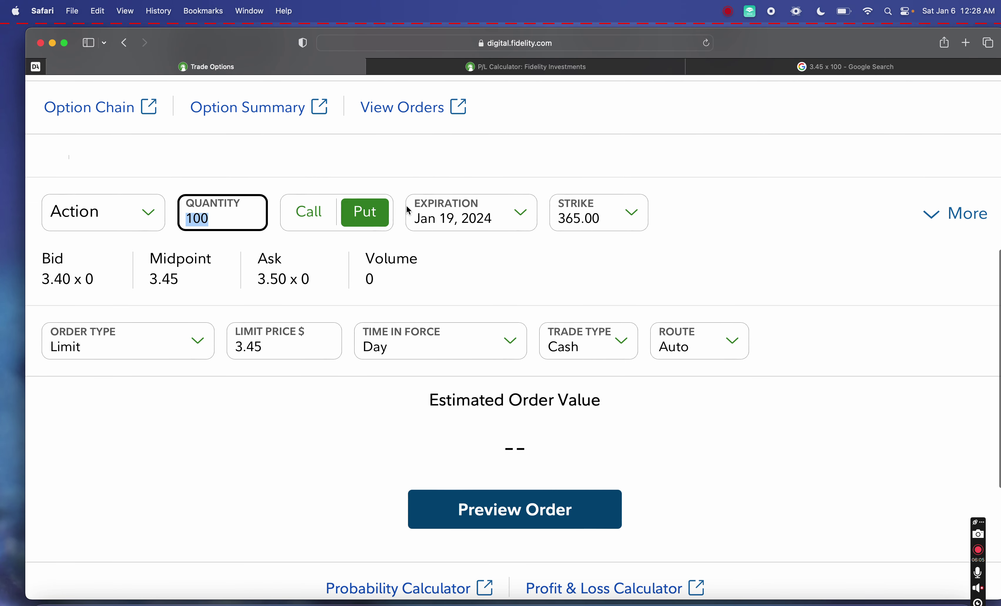
scroll(562, 92, up, 4)
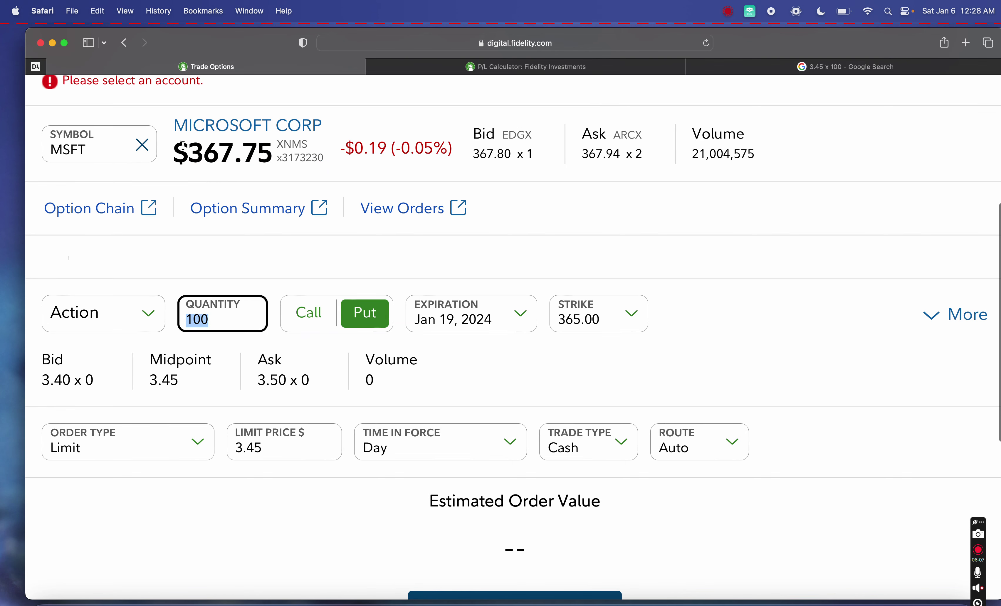
drag(189, 152, 267, 156)
key(super+c)
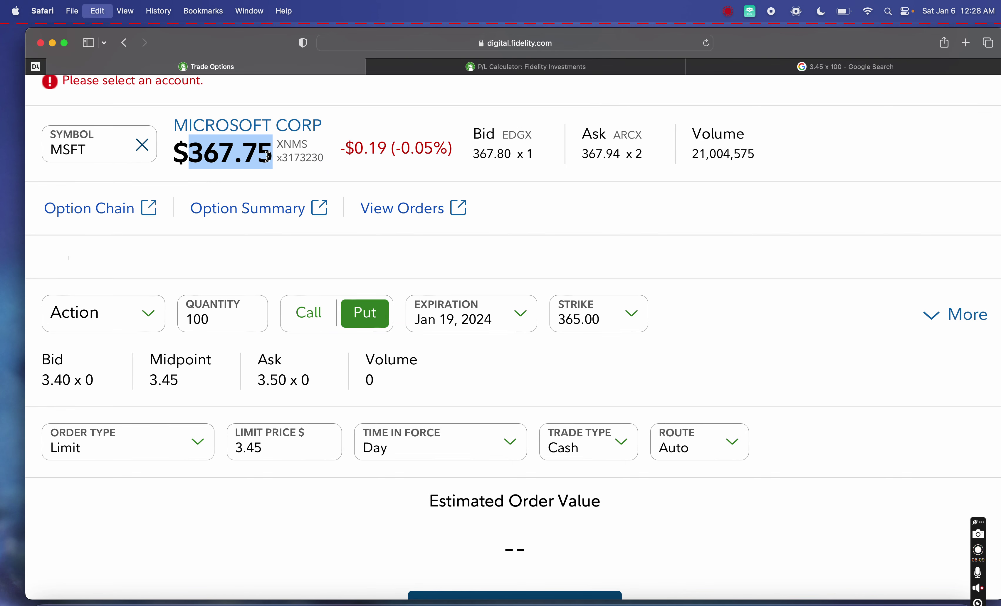
Paste 367.75 into Google, compute 367.75 x 10,000 and select the 3677500 result.
click(869, 69)
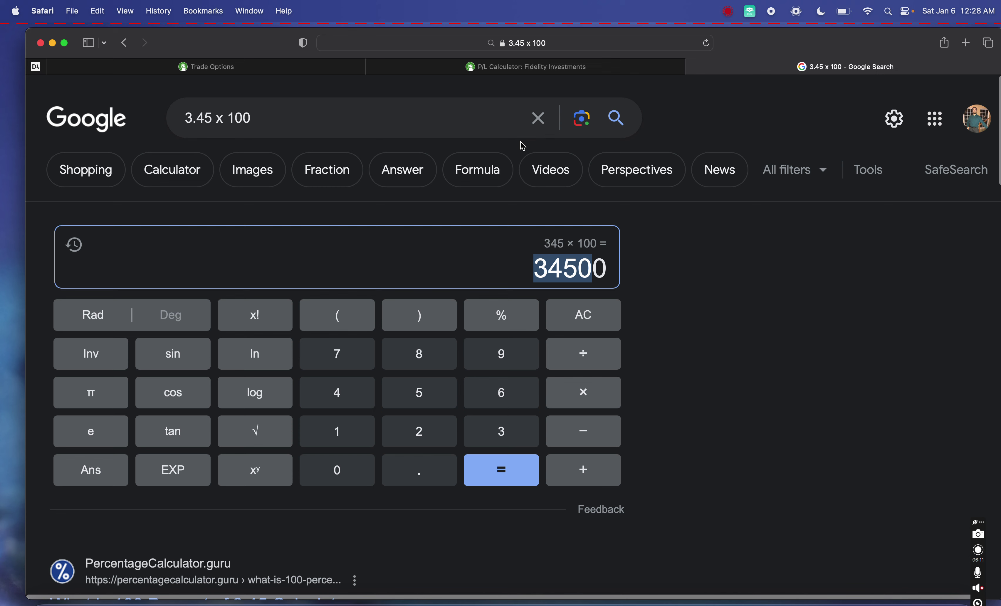
click(536, 122)
key(super+v)
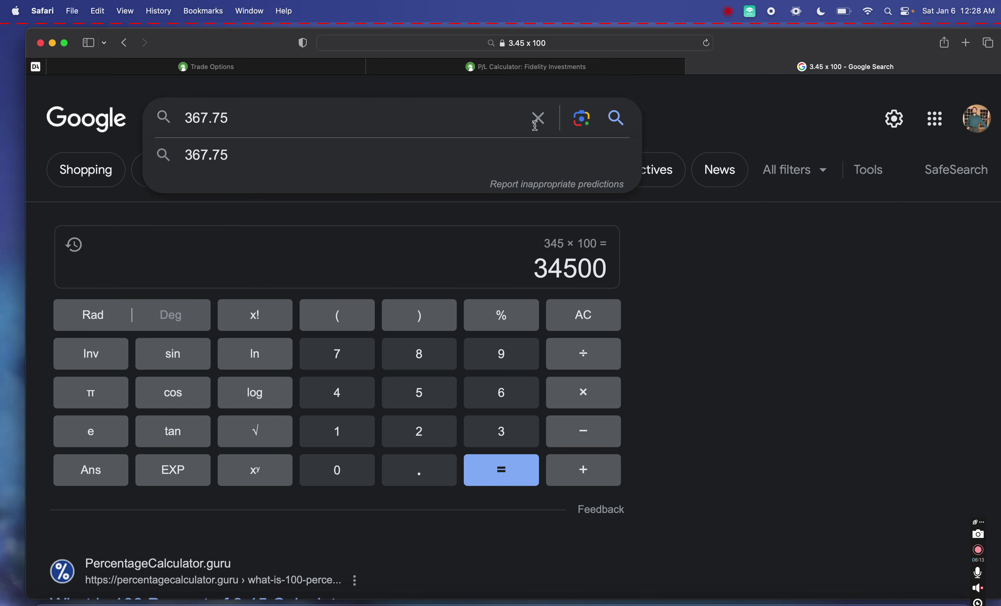
text(x)
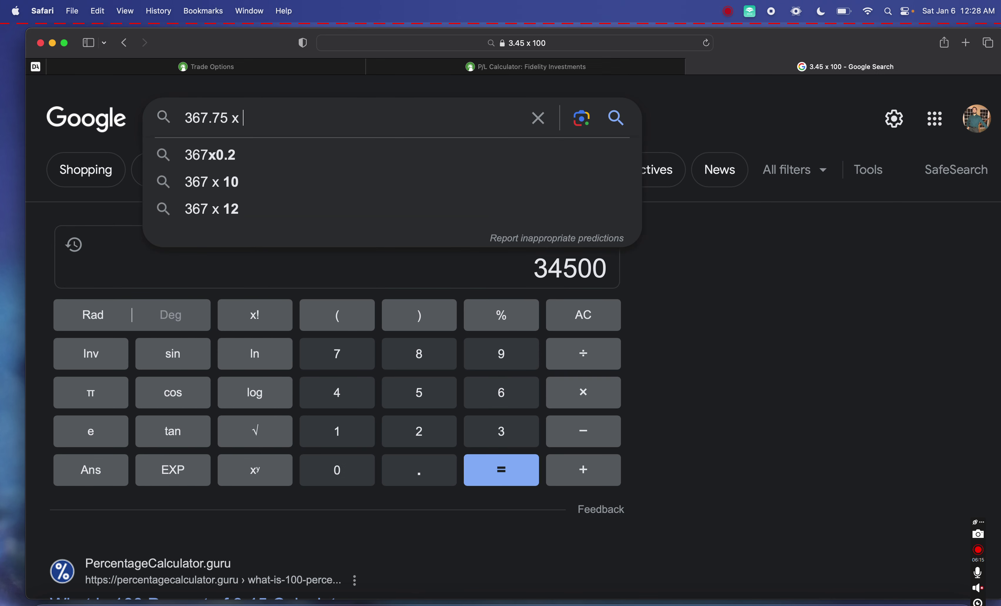
text( 10,000)
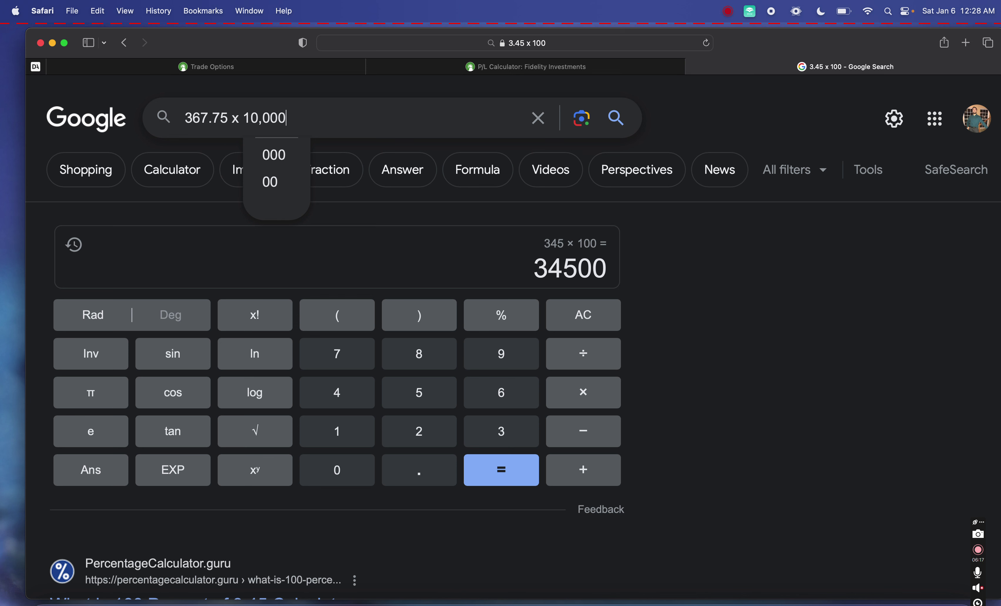
key(Return)
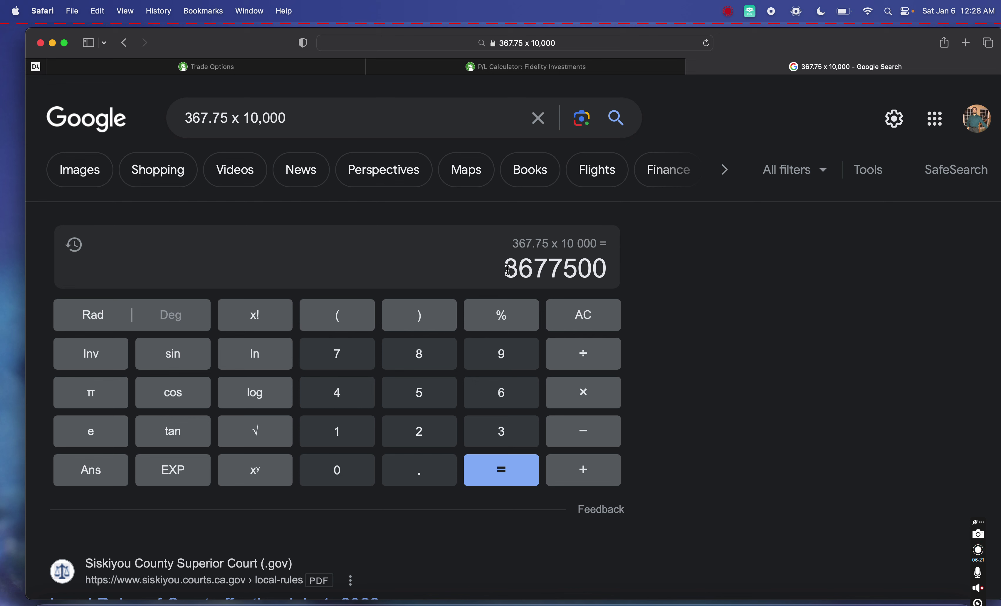
drag(507, 270, 606, 263)
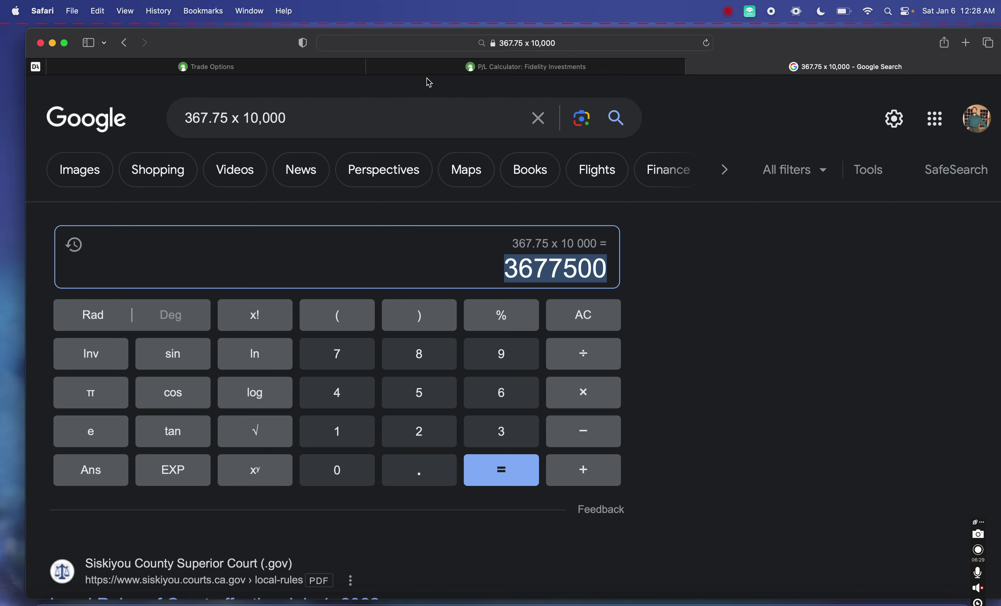
Look at the P/L Calculator, then go back to the Trade Options order page.
click(434, 73)
click(315, 69)
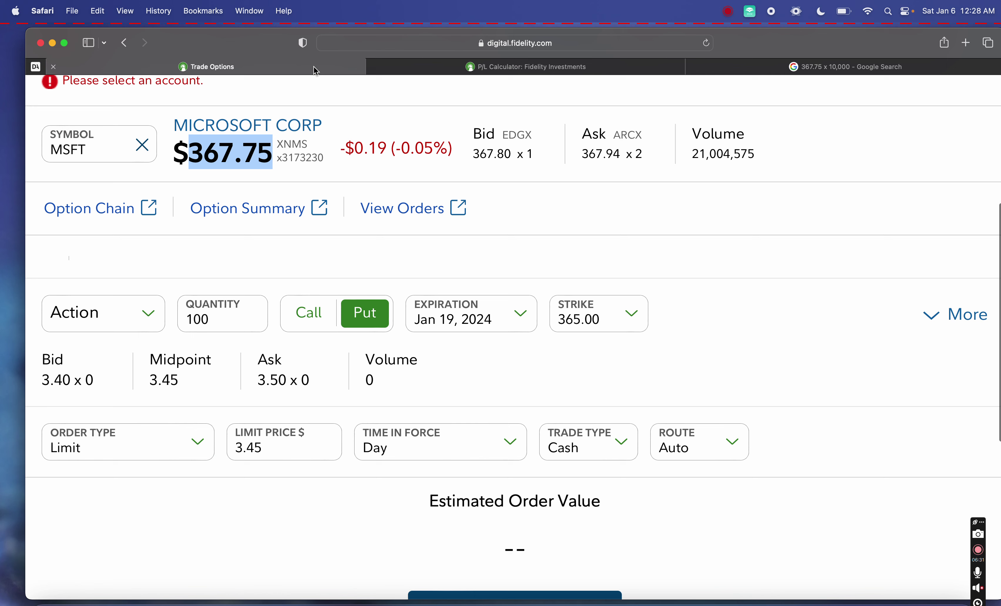
scroll(409, 84, up, 1)
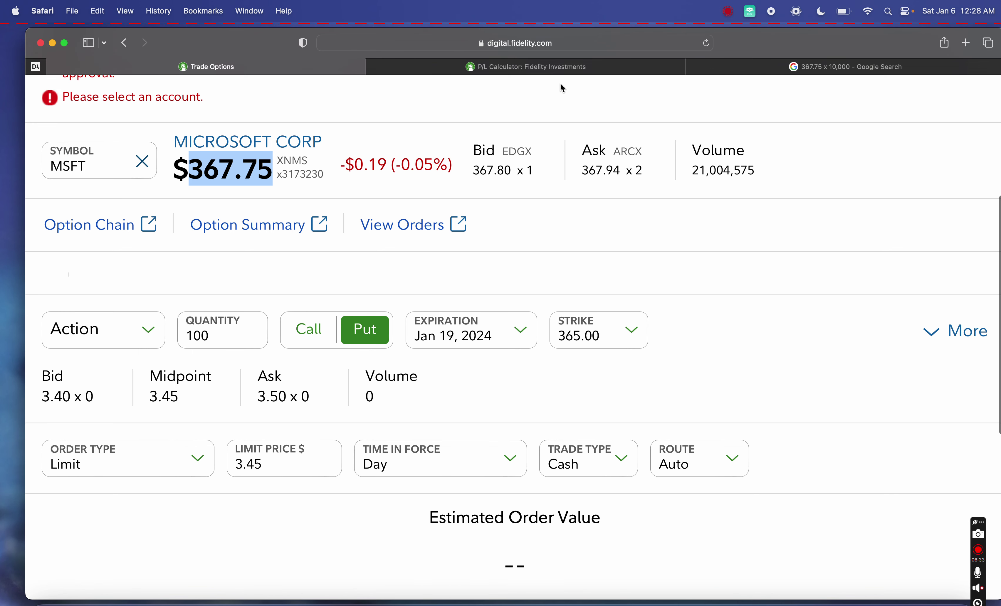
Clear Google's calculator and compute annual income 35000 × 12 = 420000.
click(778, 73)
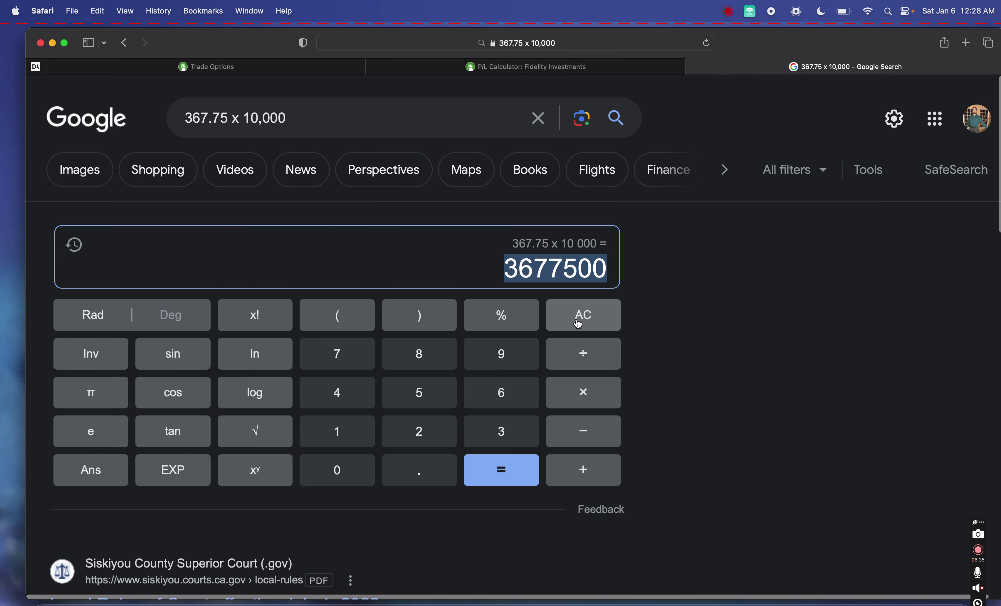
click(584, 315)
click(502, 434)
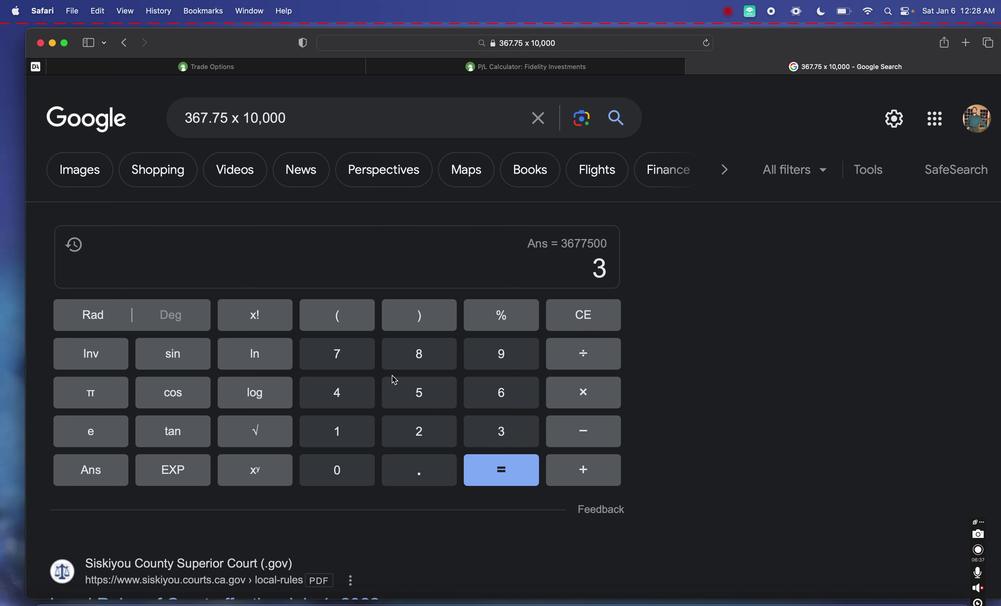
click(393, 399)
click(343, 470)
double_click(348, 473)
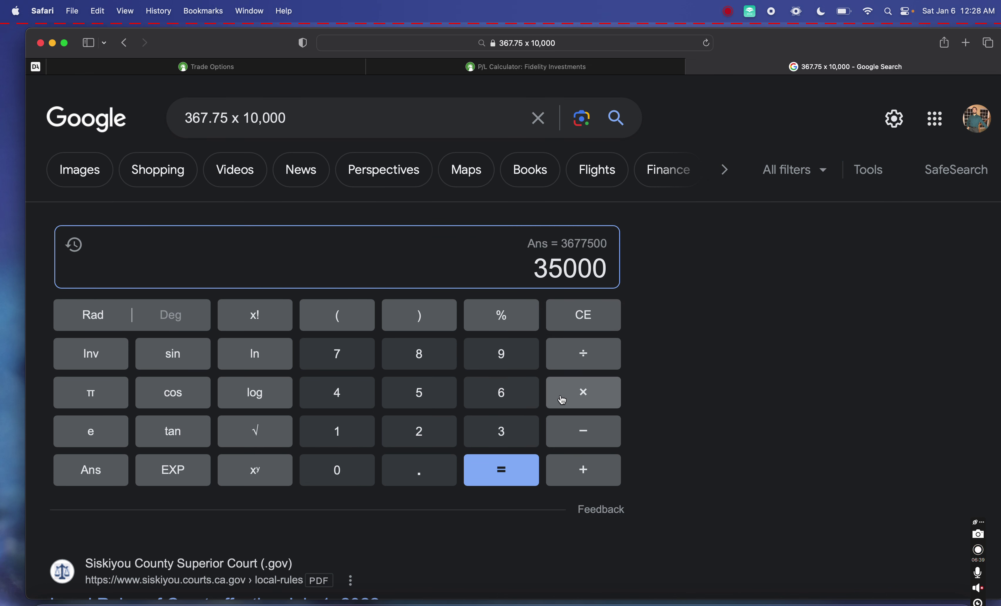
click(562, 401)
click(343, 431)
click(418, 432)
click(481, 468)
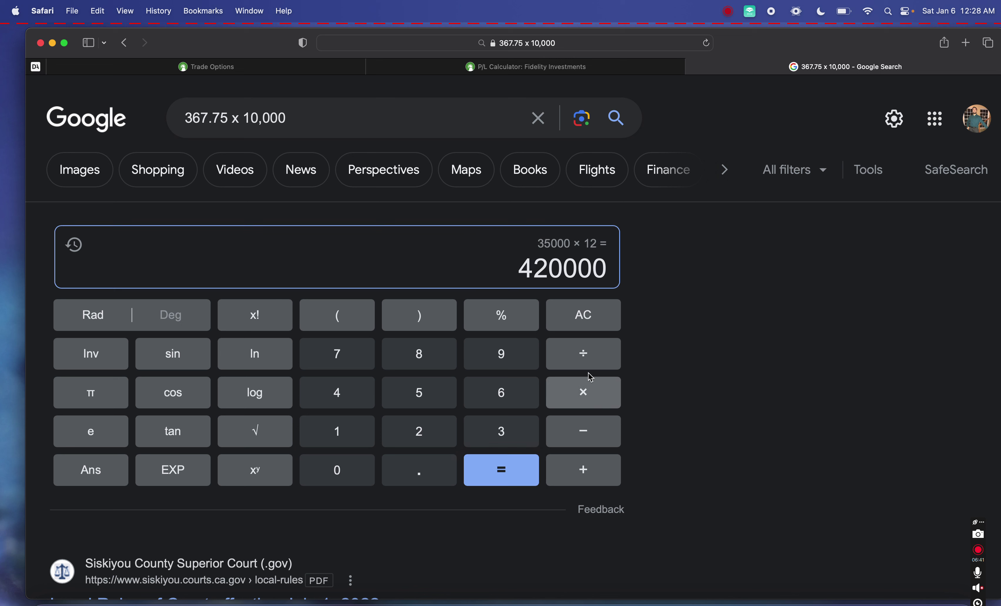
Divide 420000 by 3600000 to get a 0.11666666666 yield and select it.
click(592, 364)
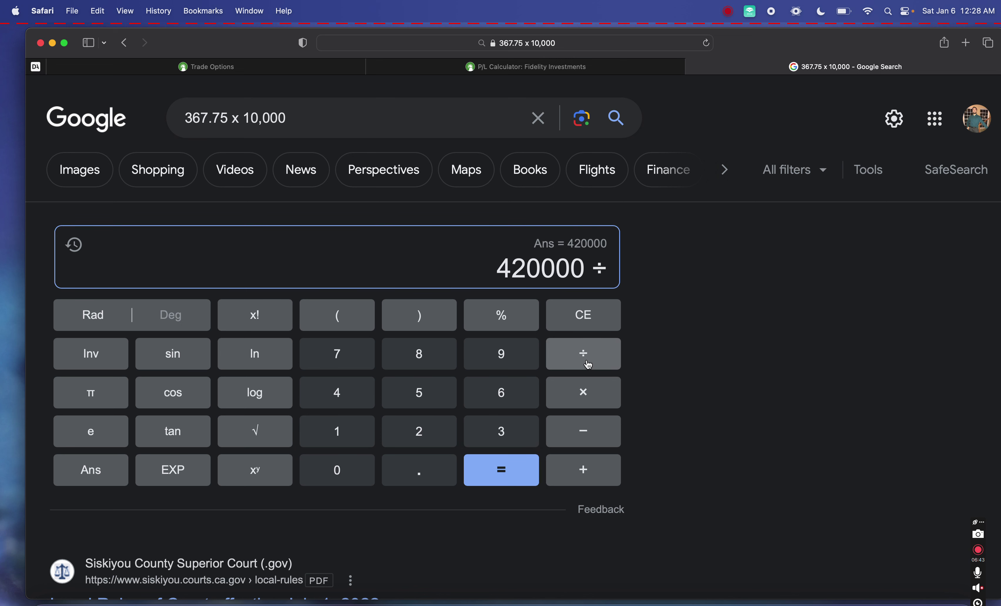
click(518, 441)
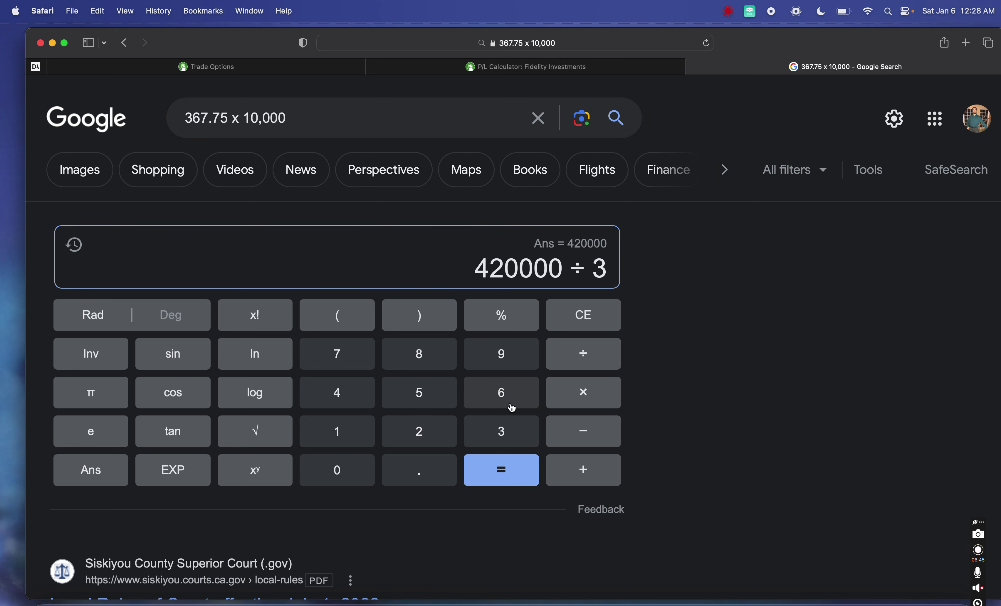
click(510, 402)
click(351, 471)
double_click(355, 478)
click(356, 481)
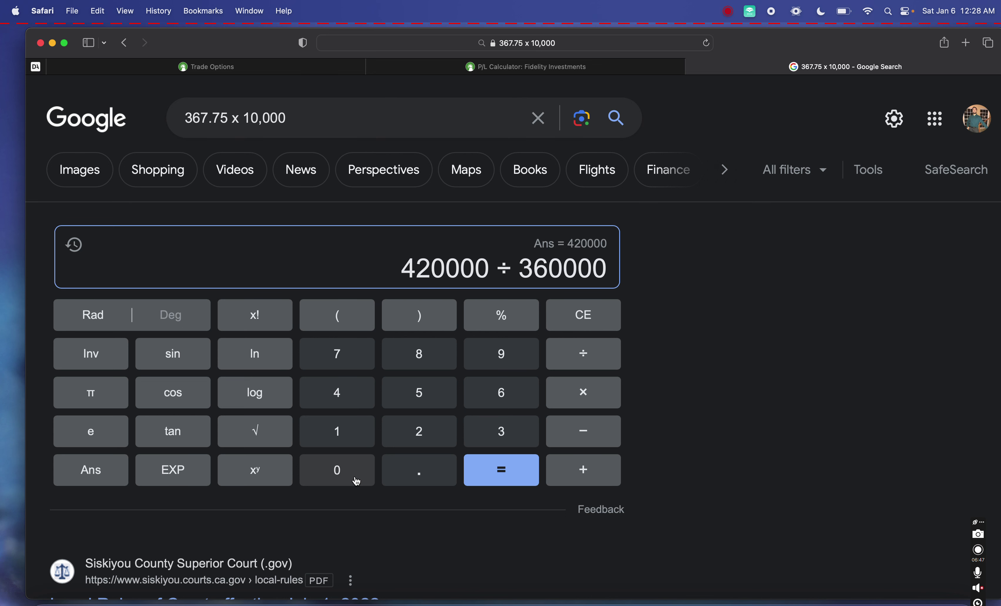
click(356, 481)
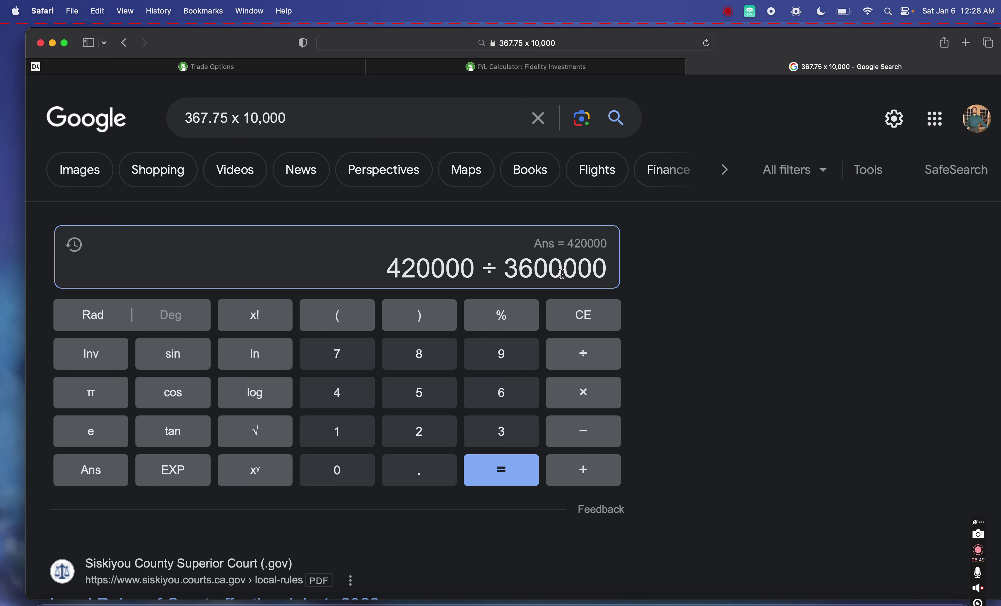
click(521, 482)
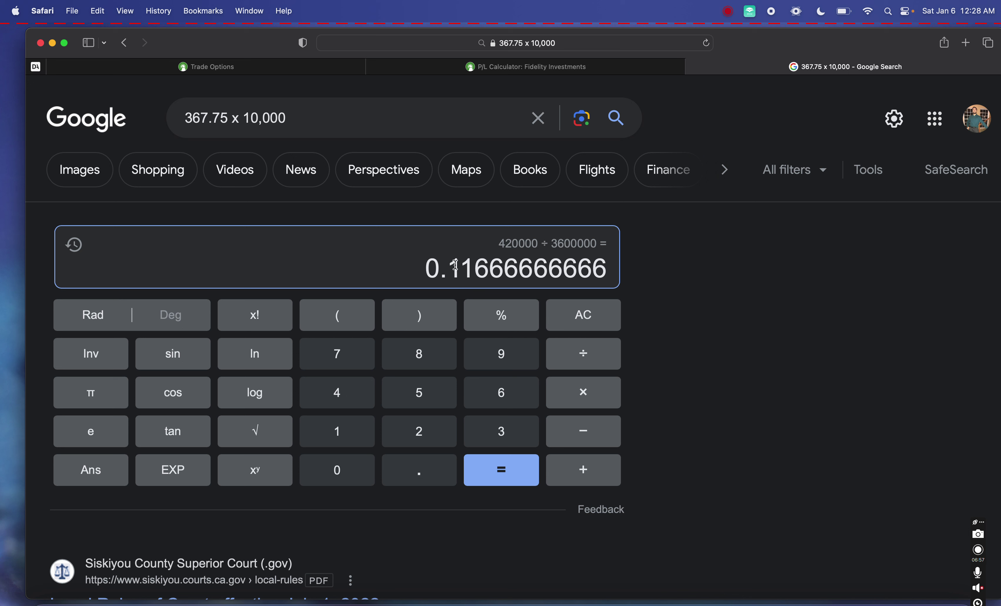
drag(426, 268, 550, 262)
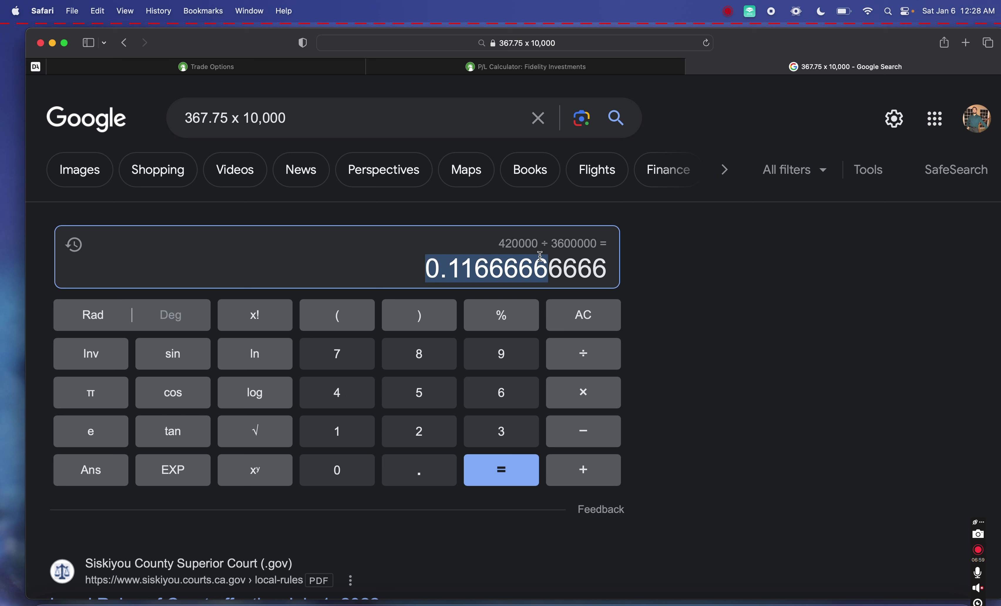
click(521, 266)
On the Trade Options ticket, switch the MSFT option from Put to Call.
click(530, 70)
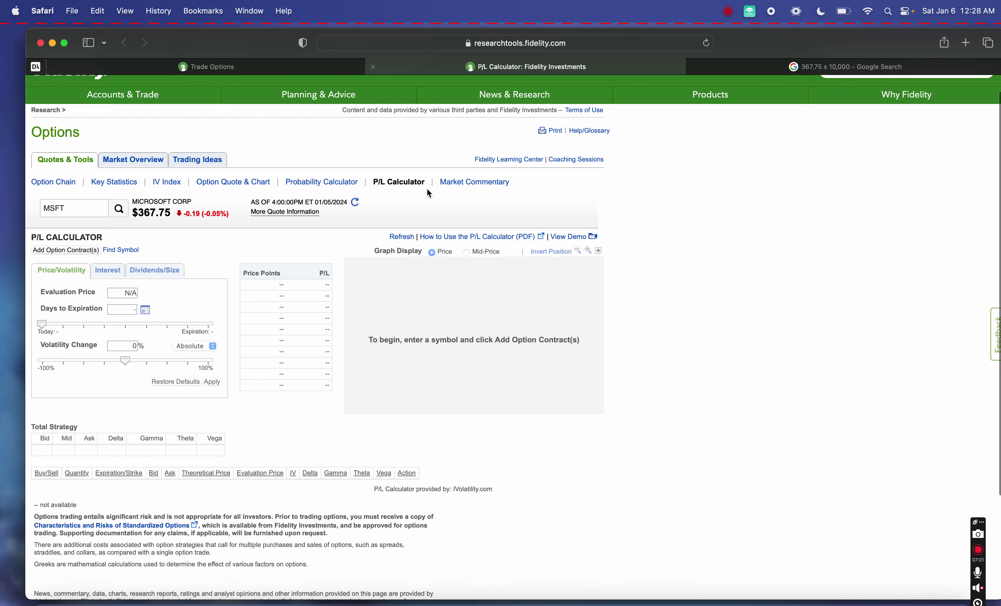
click(311, 67)
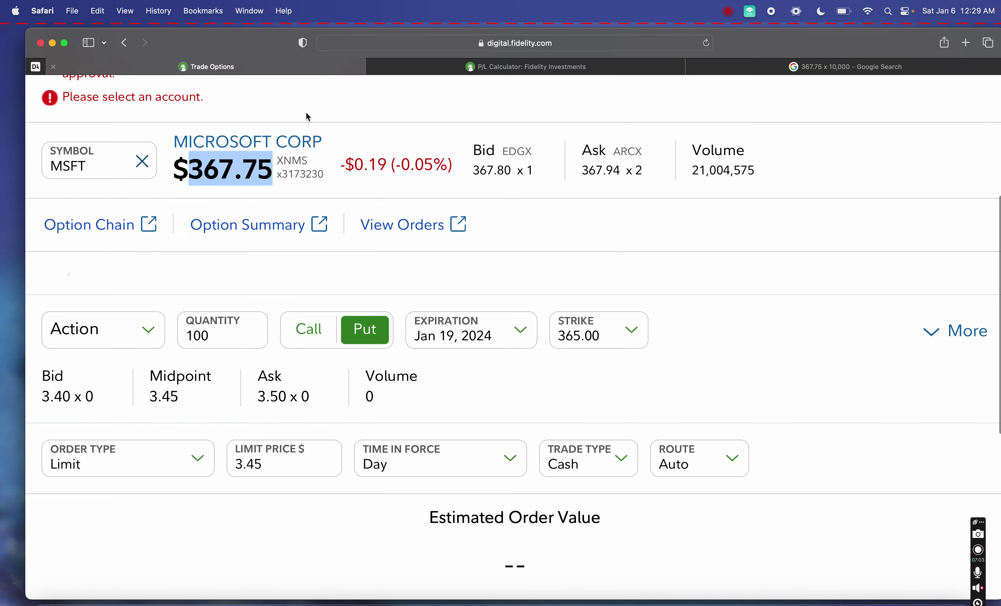
scroll(305, 198, down, 2)
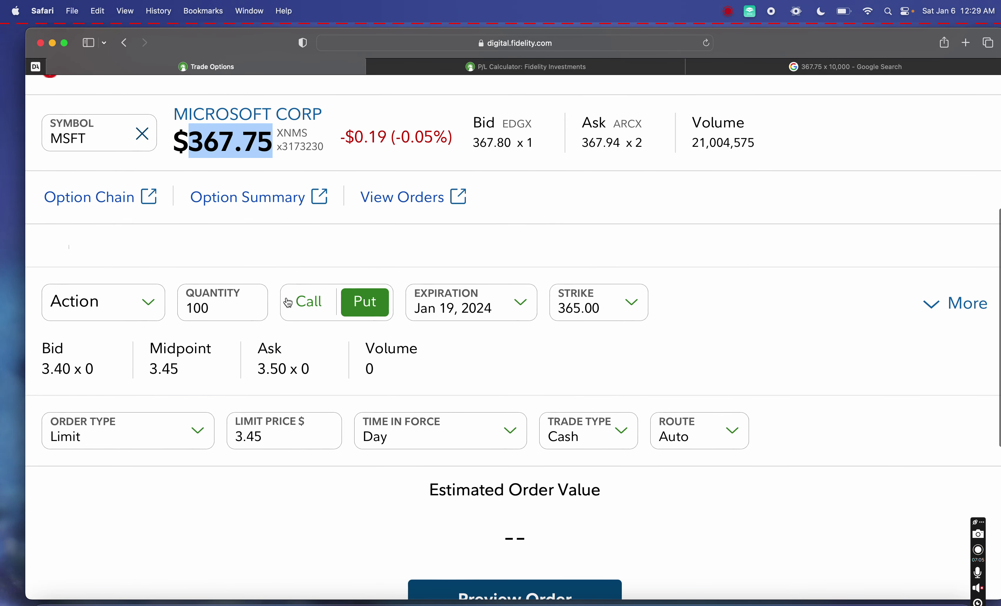
scroll(229, 228, up, 2)
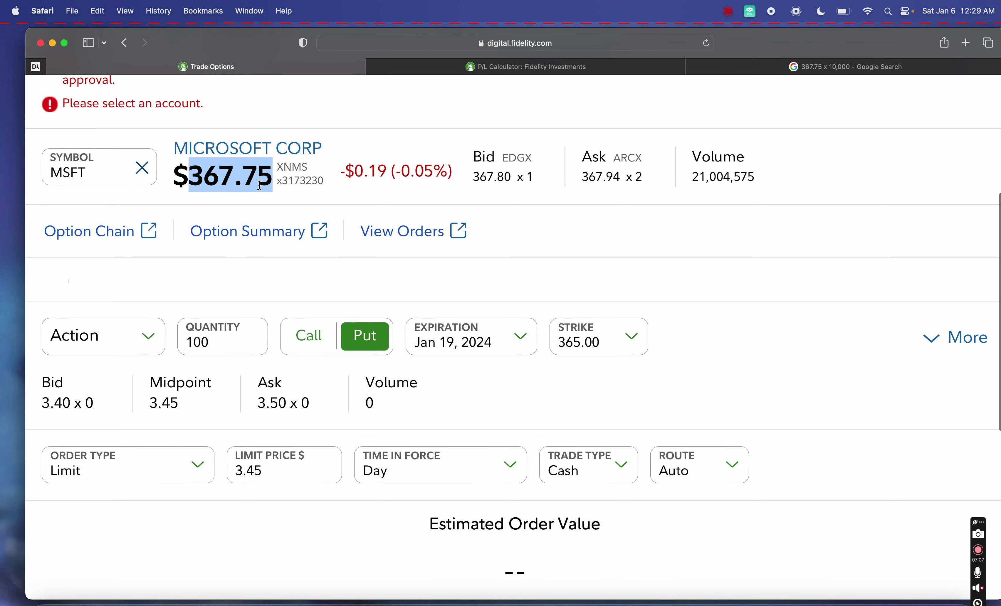
click(261, 183)
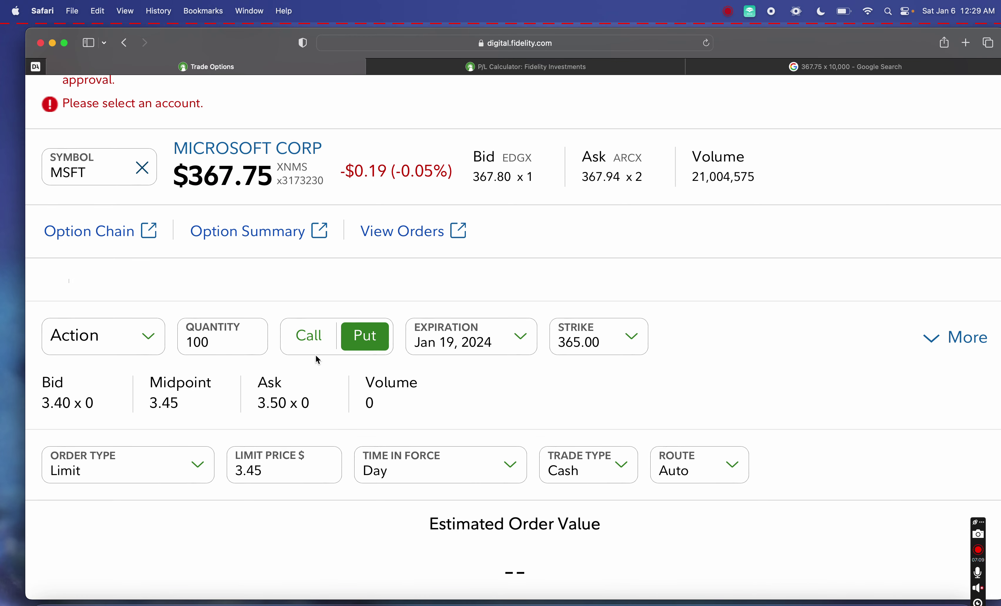
click(327, 341)
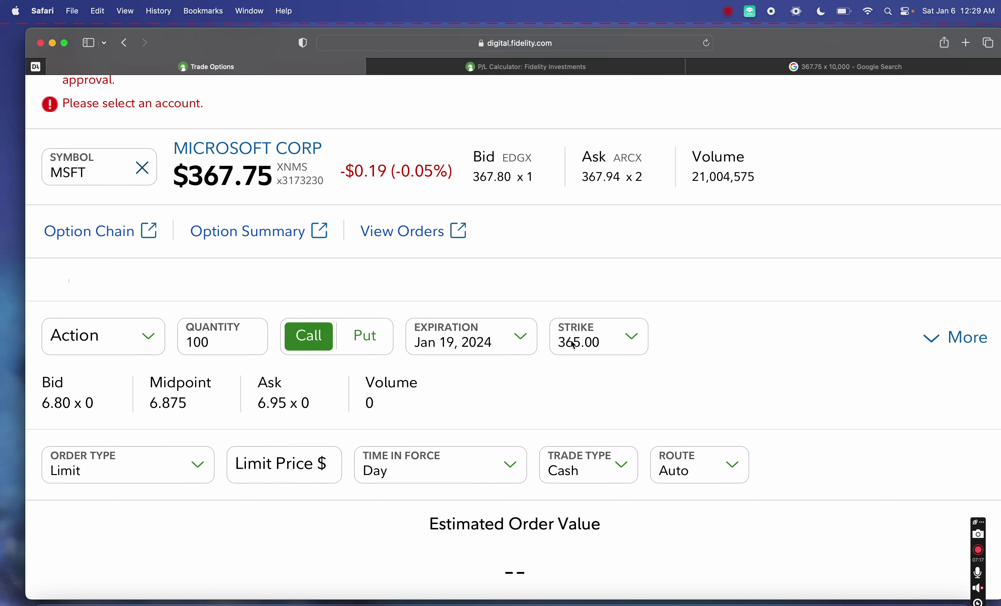
Review expirations and quantity, keeping Jan 19, 2024 and 100 contracts.
click(580, 345)
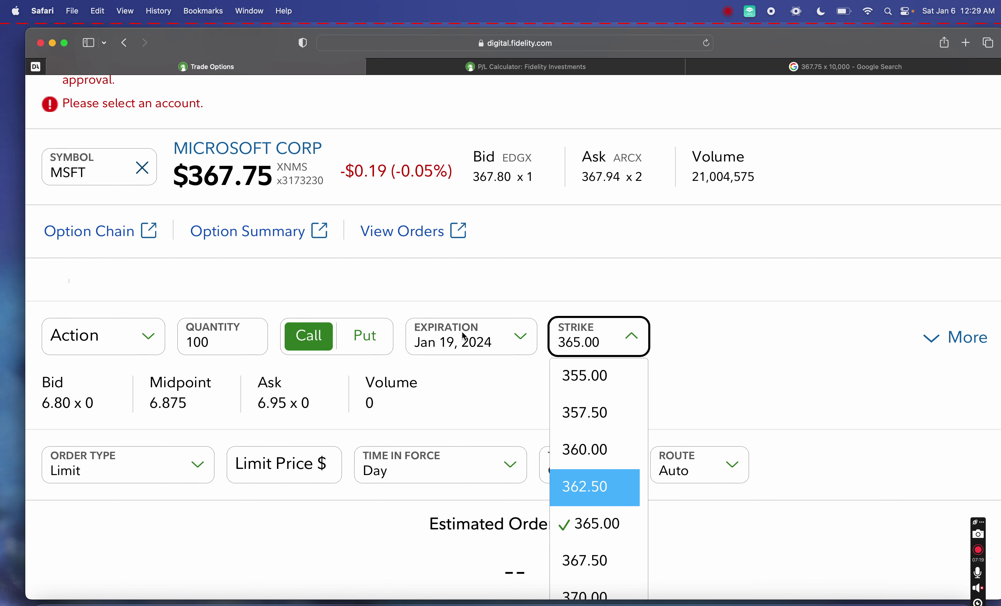
click(462, 341)
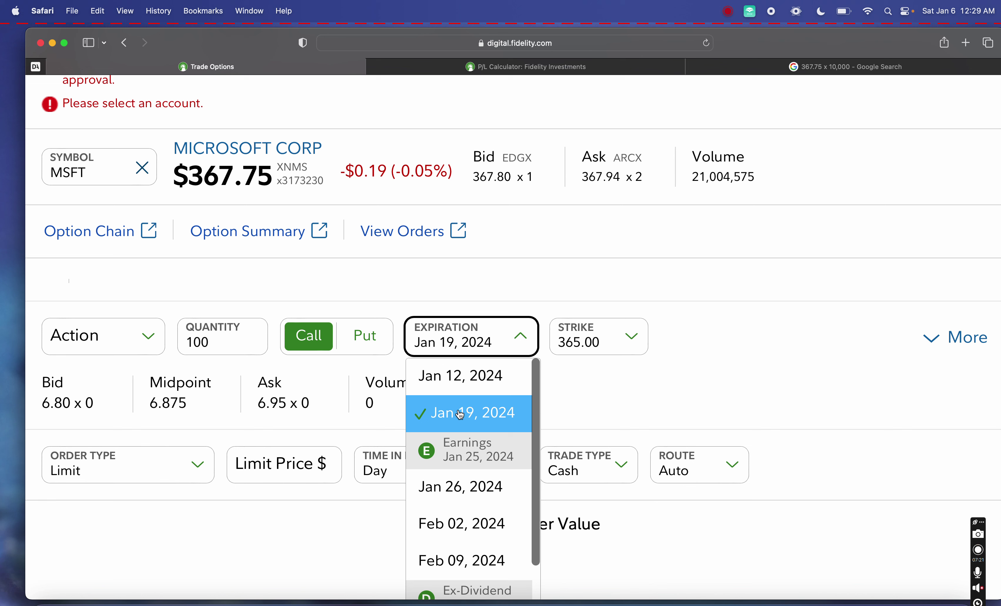
click(617, 338)
click(452, 345)
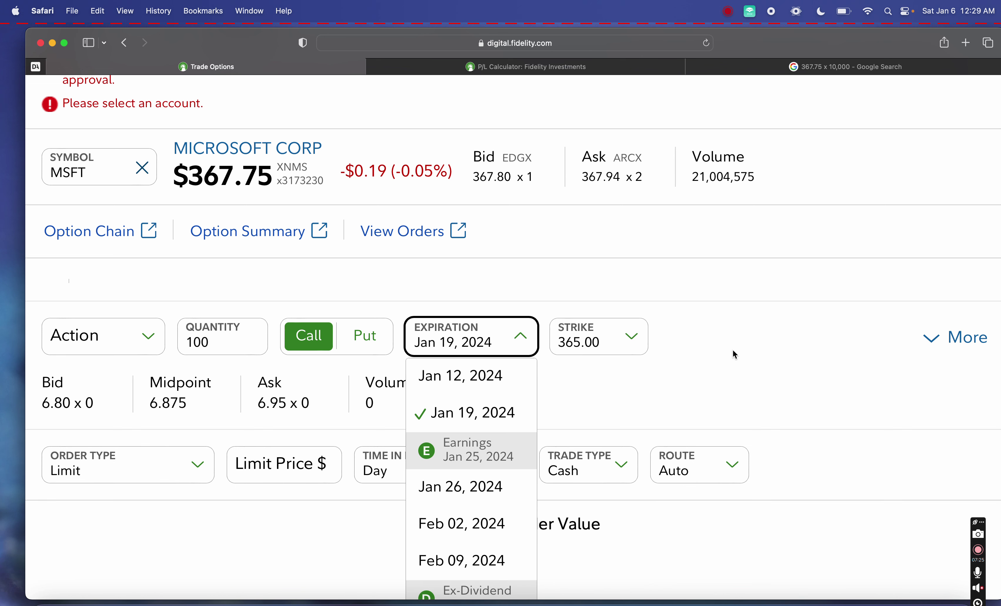
click(735, 353)
click(245, 341)
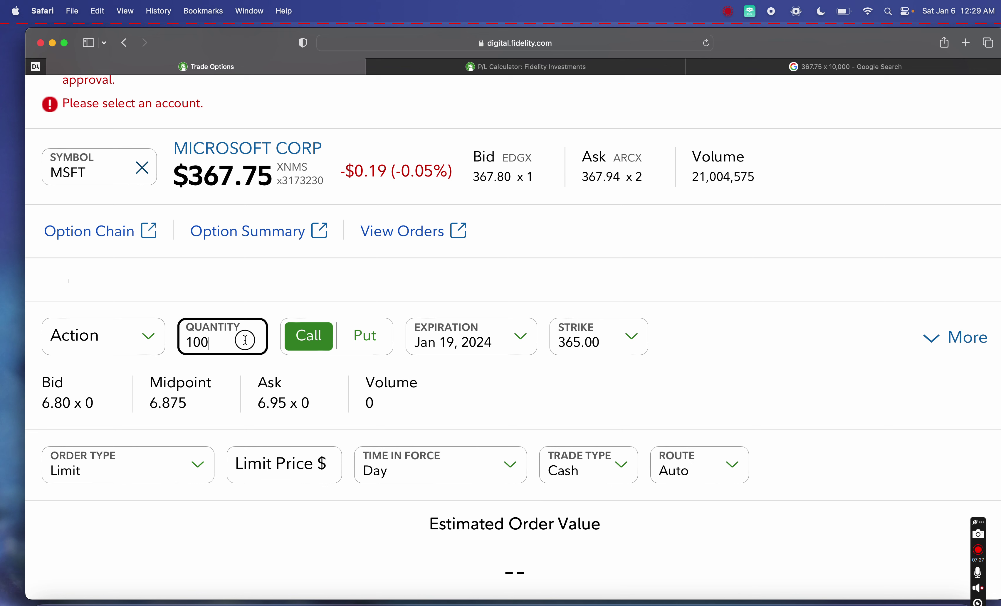
drag(246, 340, 188, 340)
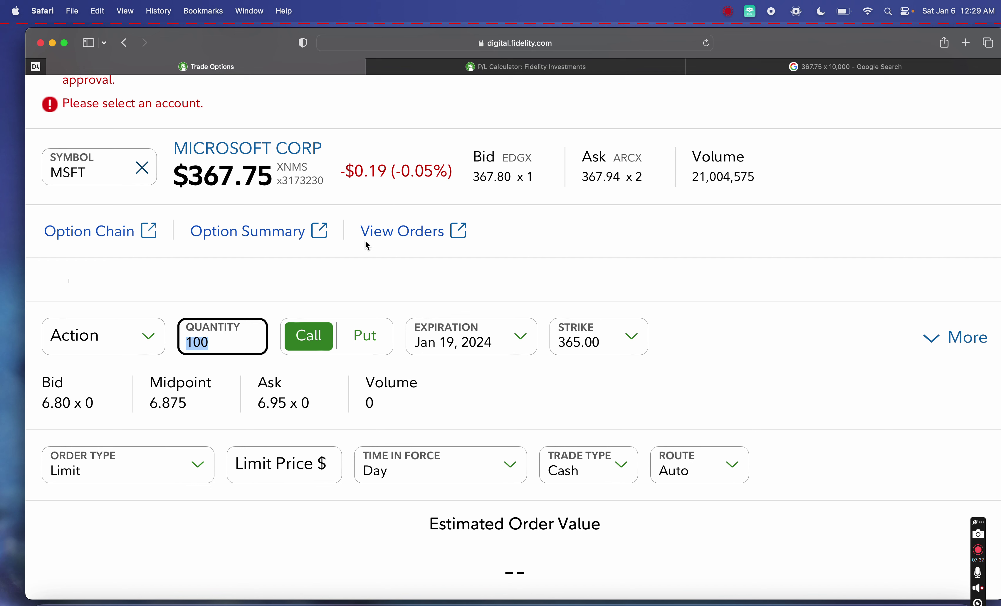
click(333, 308)
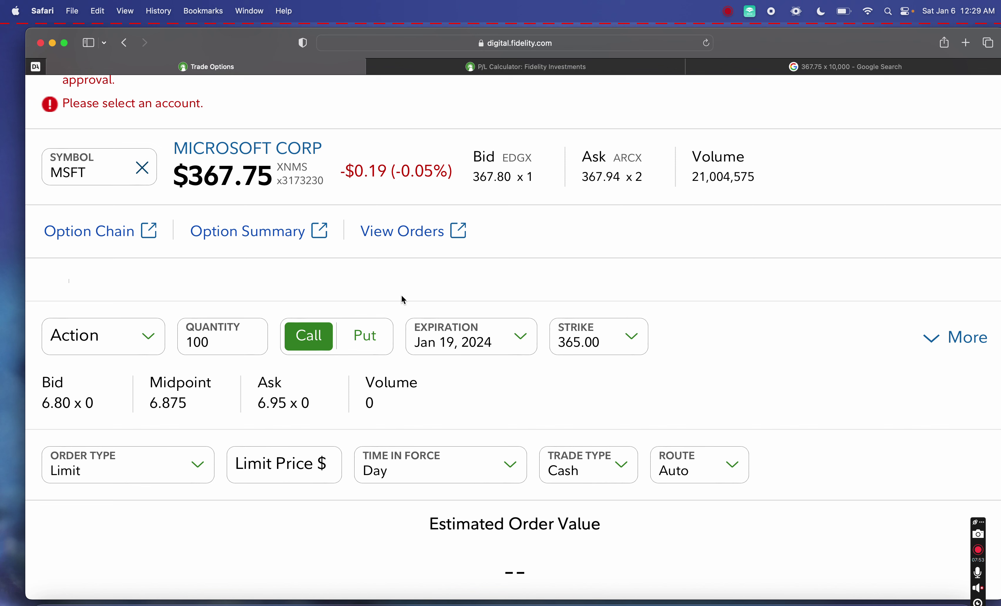
Choose the 370.00 strike from the strike list.
click(626, 348)
scroll(581, 505, down, 2)
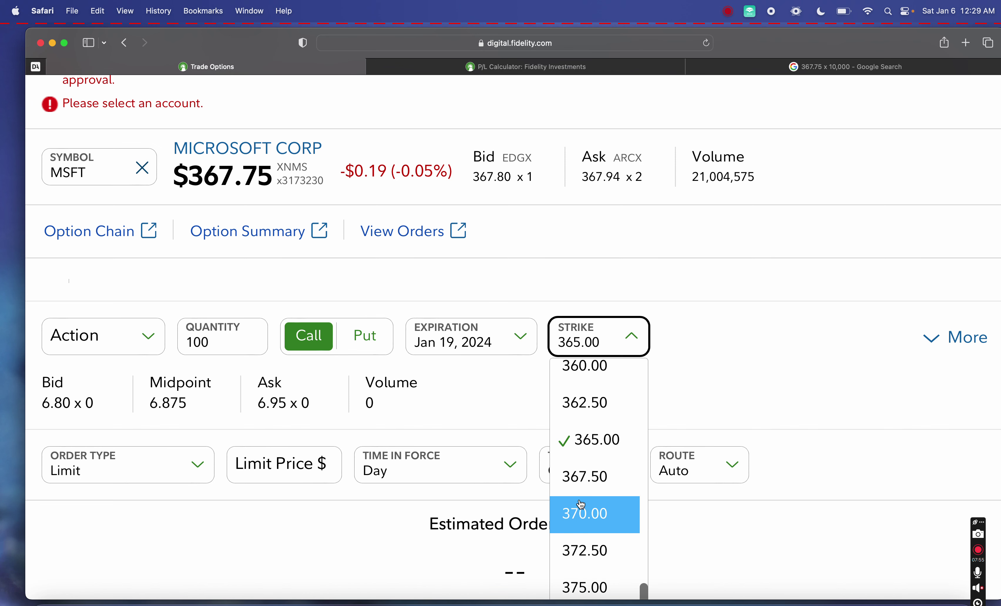
click(603, 513)
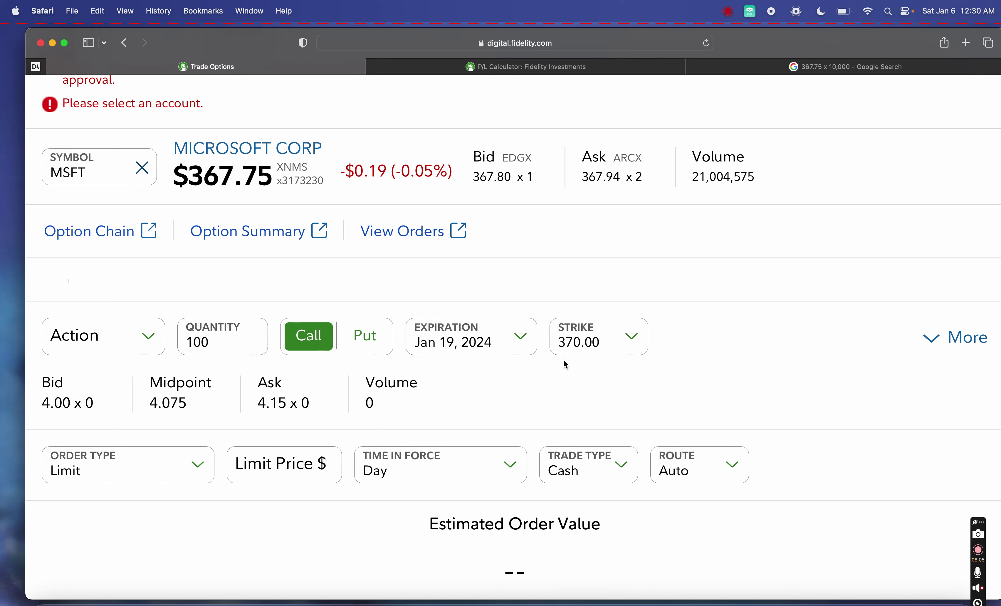
Enter a 4.05 limit price, between the 4.00 bid and 4.075 midpoint.
scroll(543, 399, down, 3)
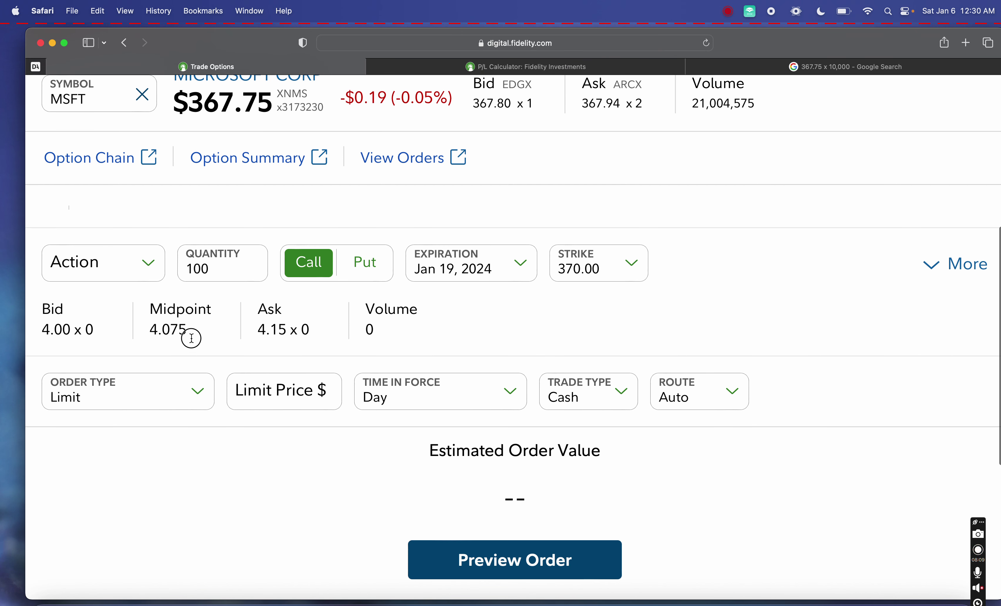
drag(190, 335, 134, 326)
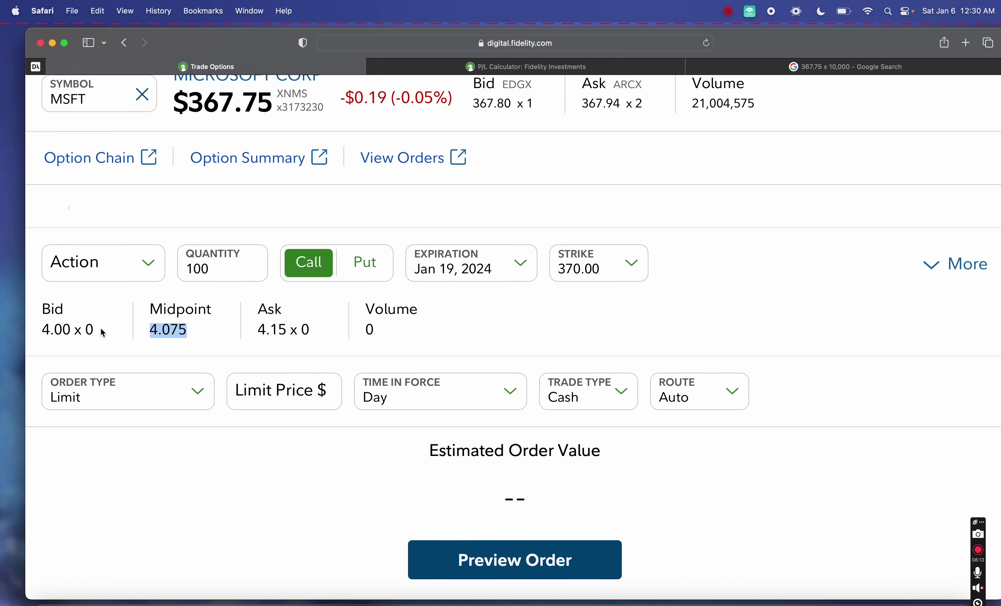
drag(103, 333, 36, 319)
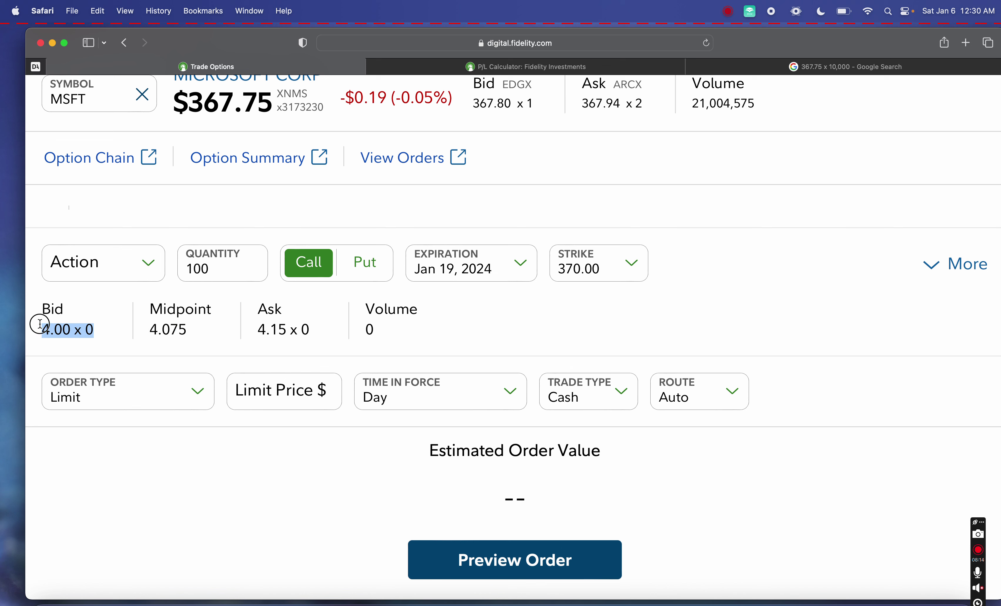
click(187, 325)
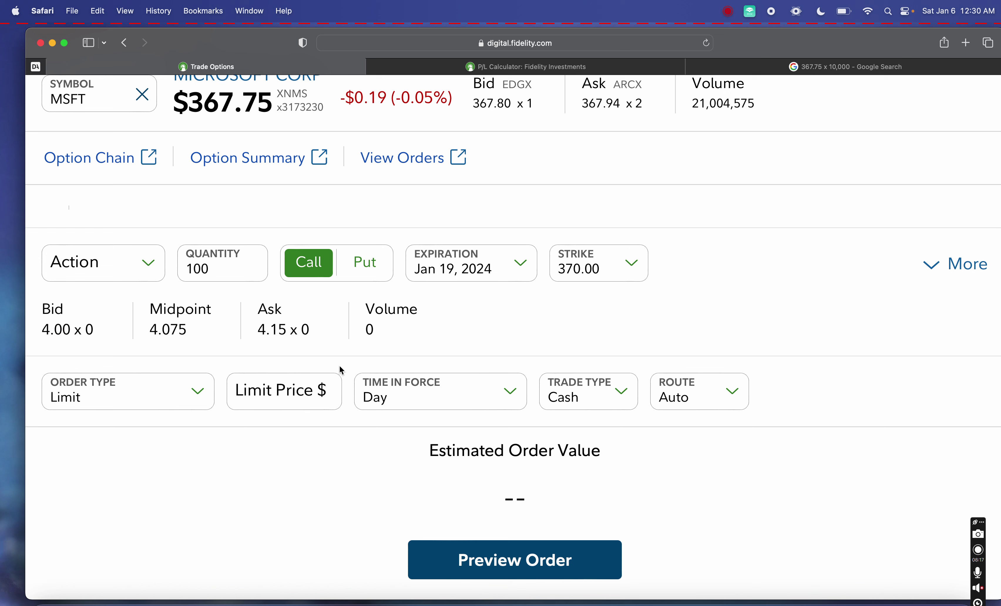
click(254, 389)
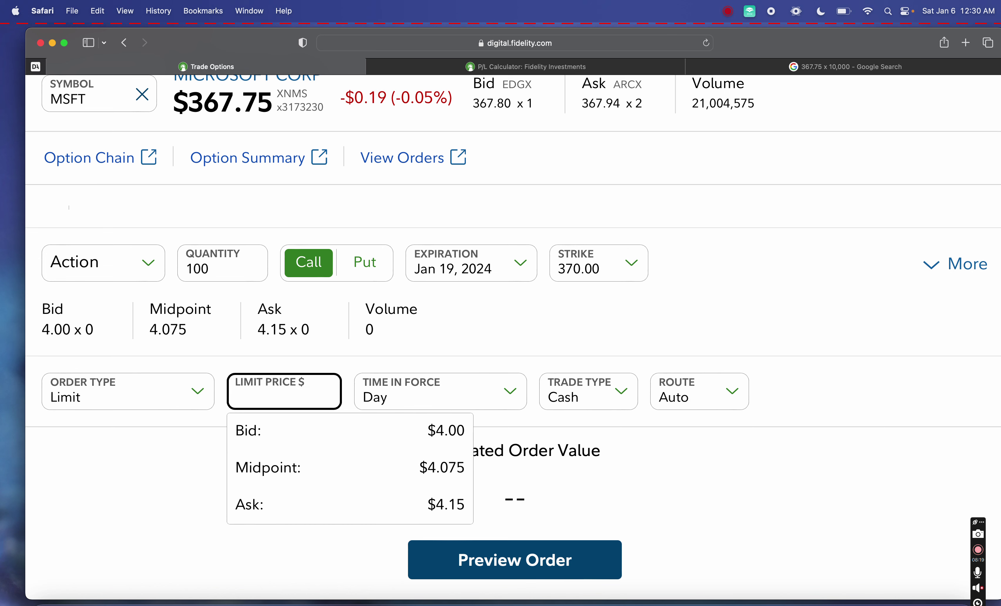
text(4.05)
click(192, 468)
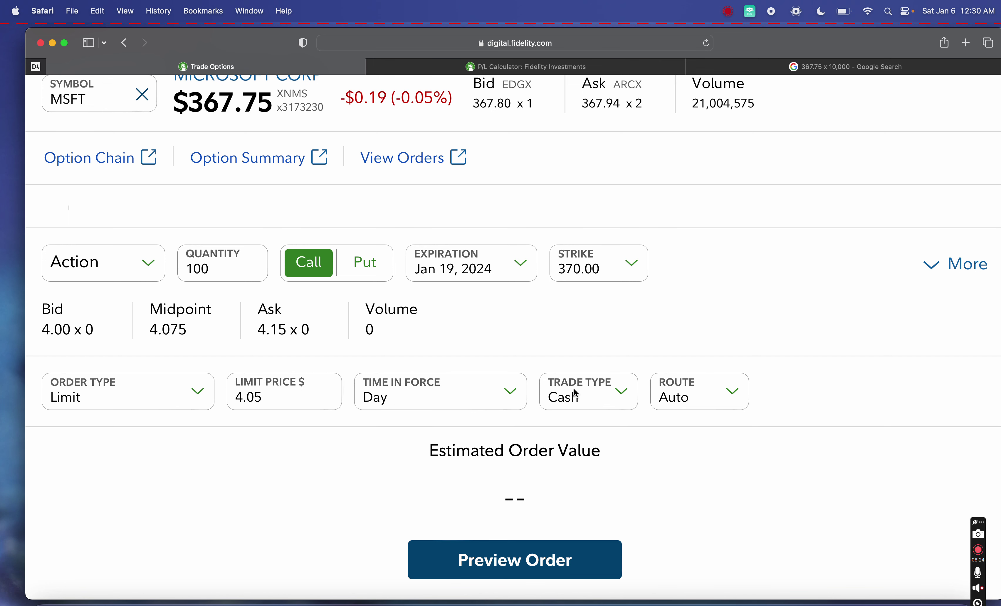
click(282, 406)
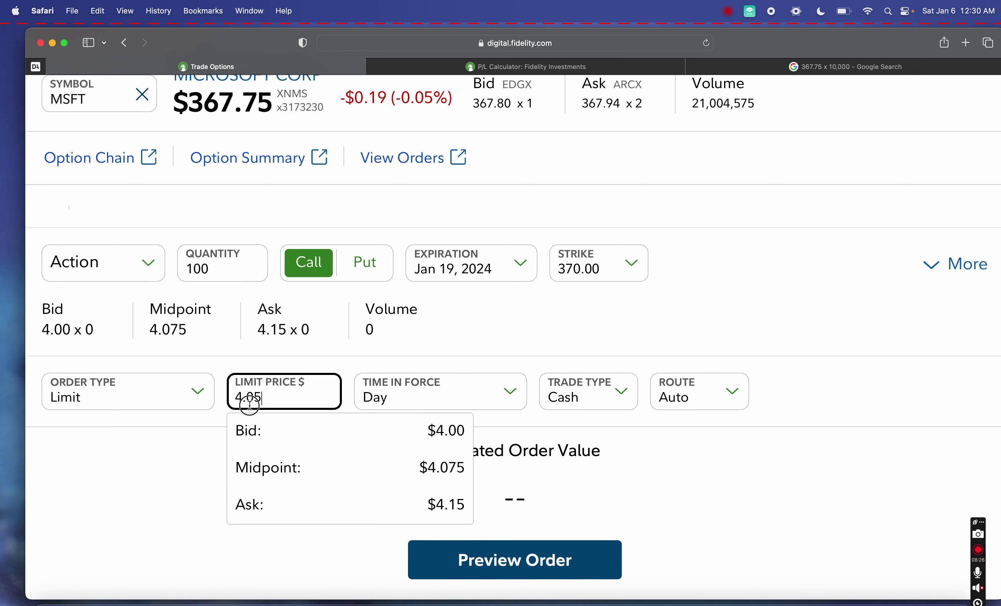
Calculate 4.05 x 100 = 405 in Google and start multiplying the result.
click(873, 72)
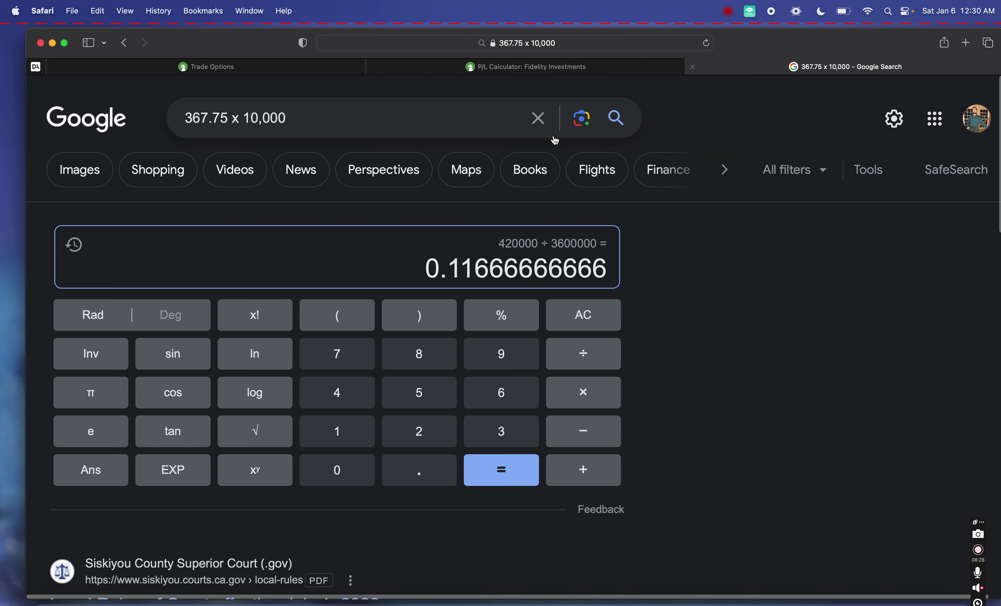
click(536, 119)
text(4)
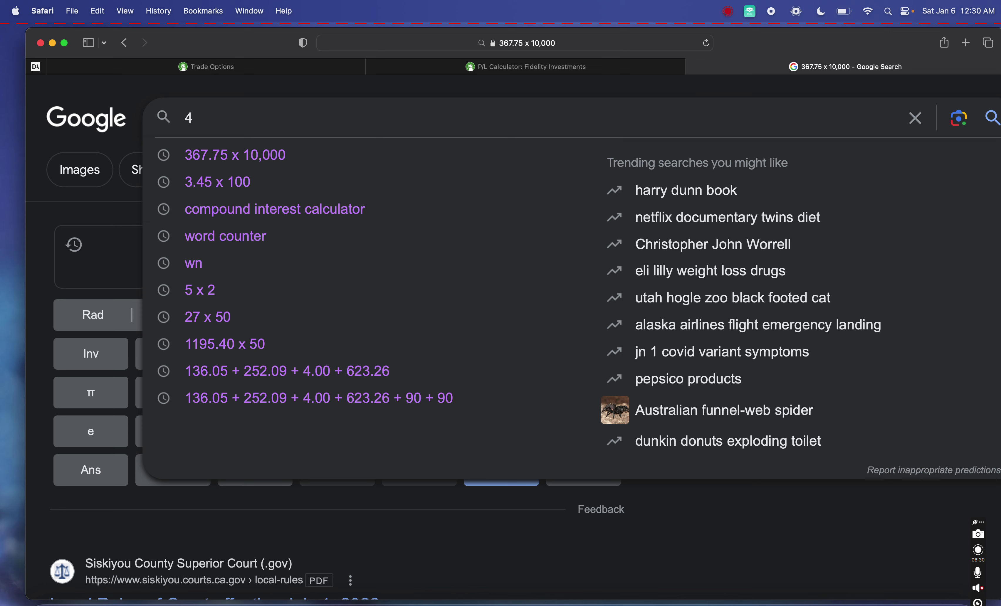
text(.05 x )
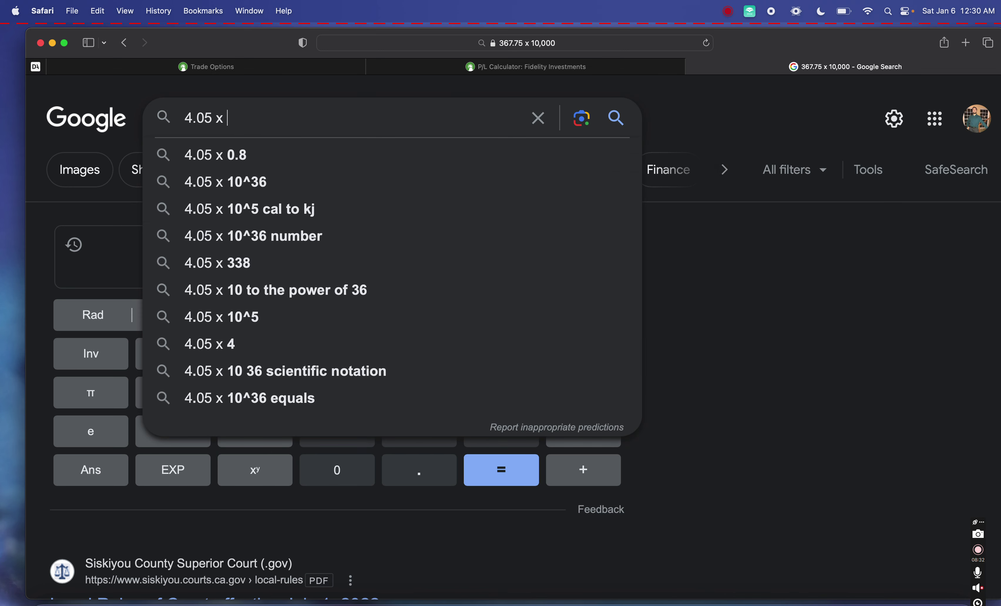
text(100)
key(Return)
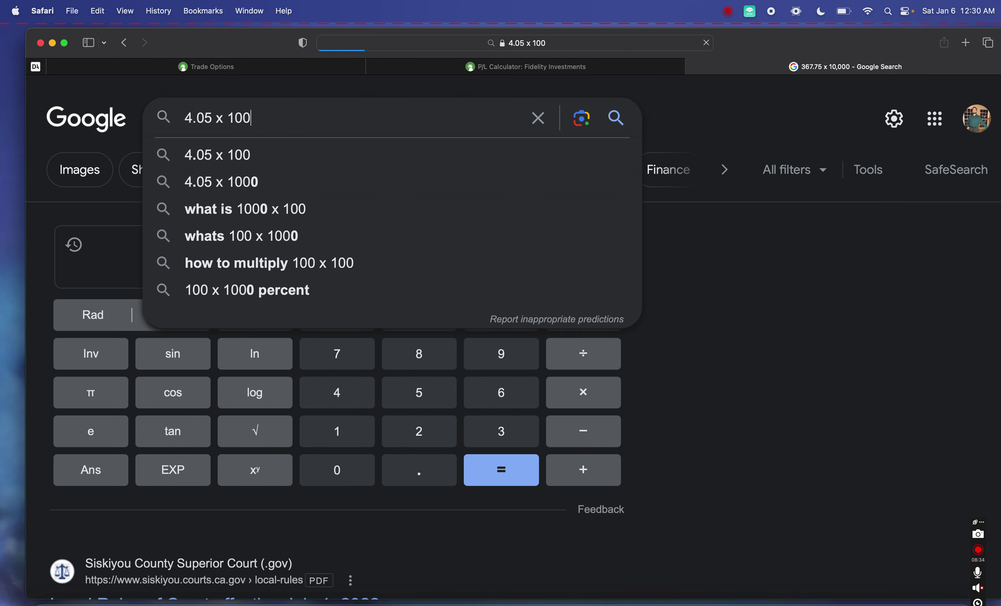
click(603, 390)
Check the P/L Calculator and the quantity on the option order ticket.
click(549, 70)
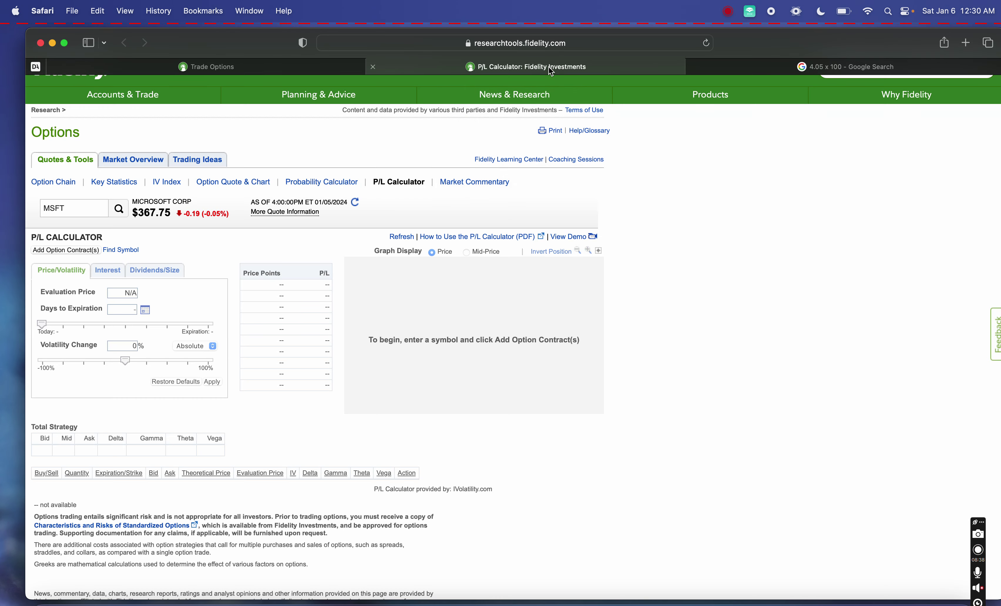
click(290, 71)
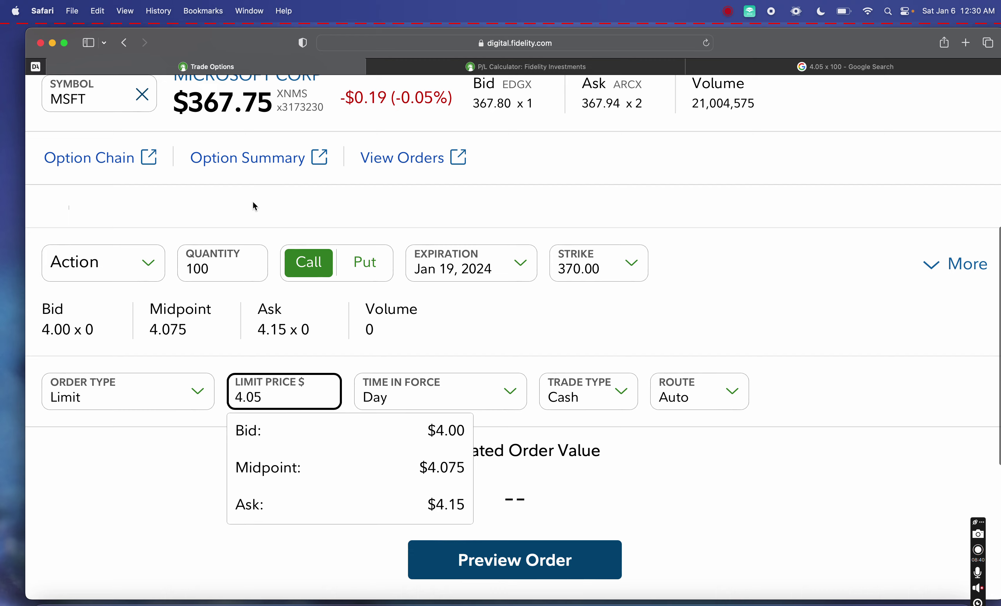
scroll(254, 206, up, 1)
drag(233, 293, 183, 292)
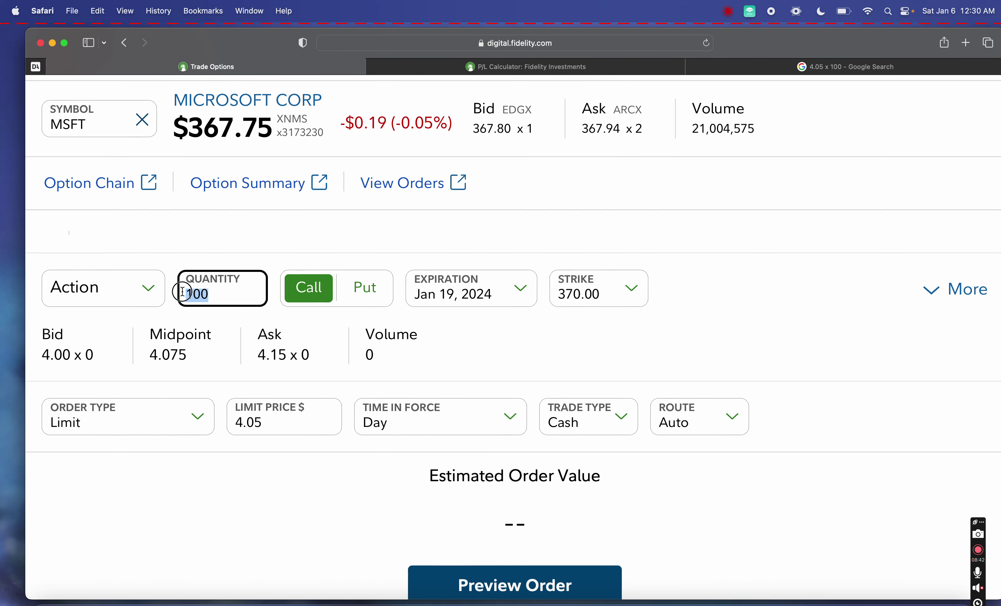
Multiply 405 by 100 to get 40500, then by 12 for 486000 annual income.
click(761, 66)
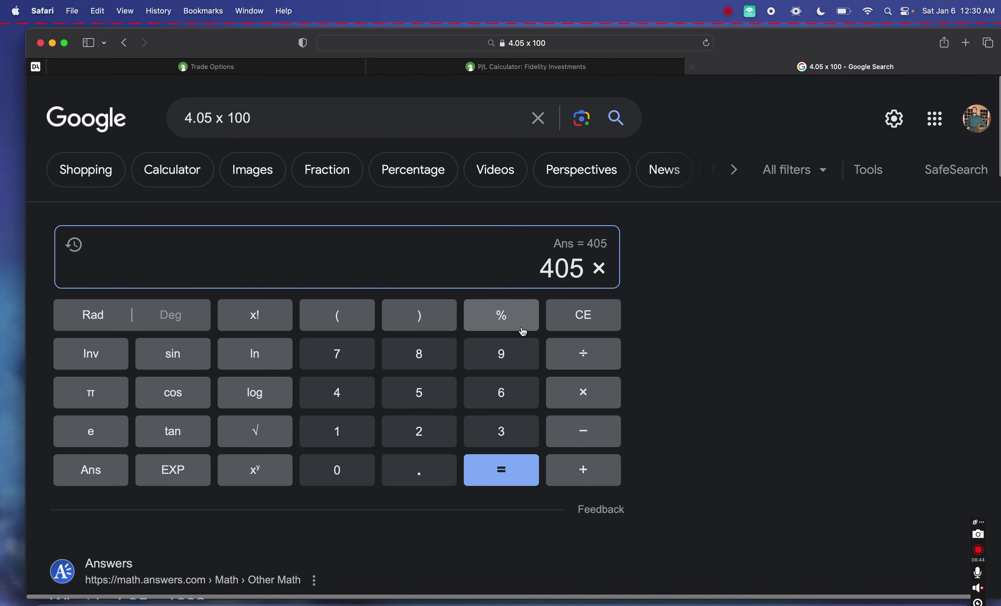
click(336, 432)
double_click(338, 475)
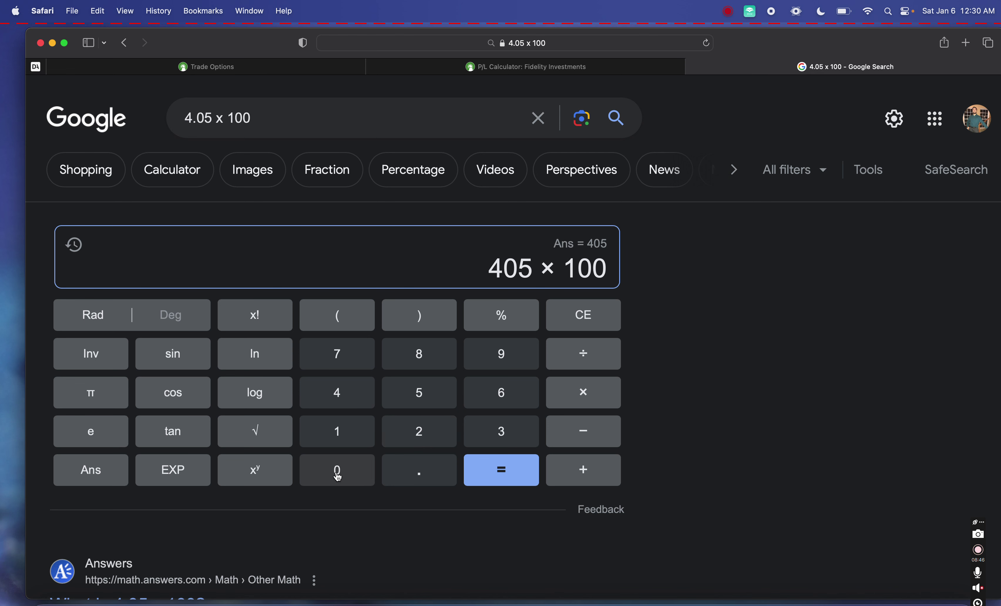
click(490, 469)
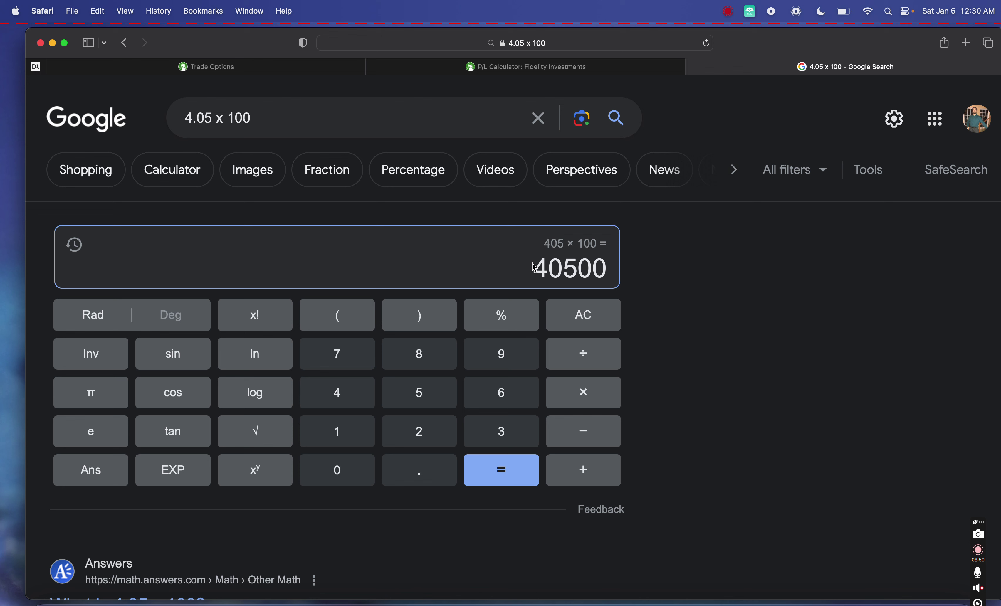
drag(534, 267, 612, 268)
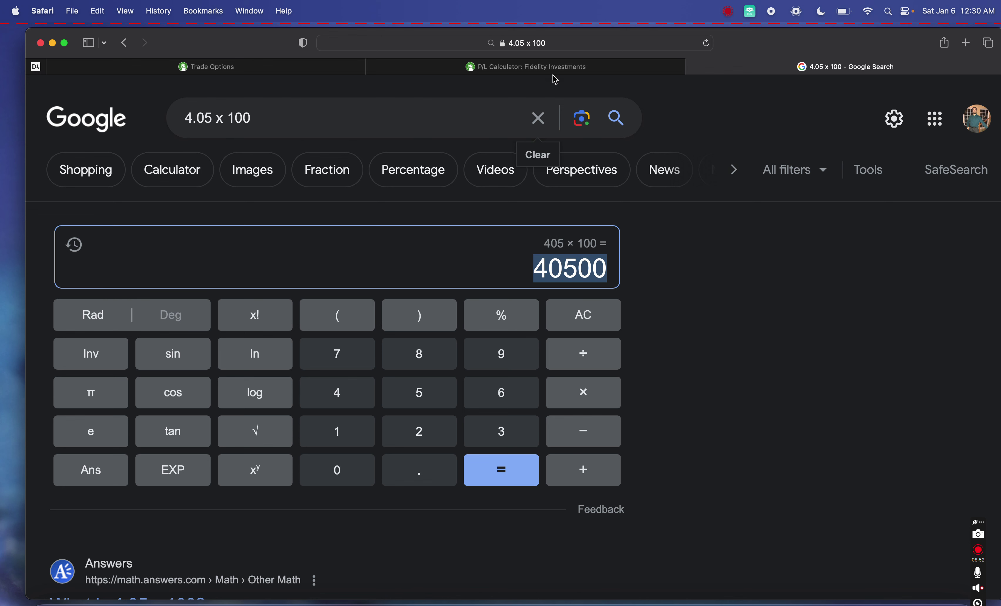
click(568, 403)
click(362, 438)
click(406, 438)
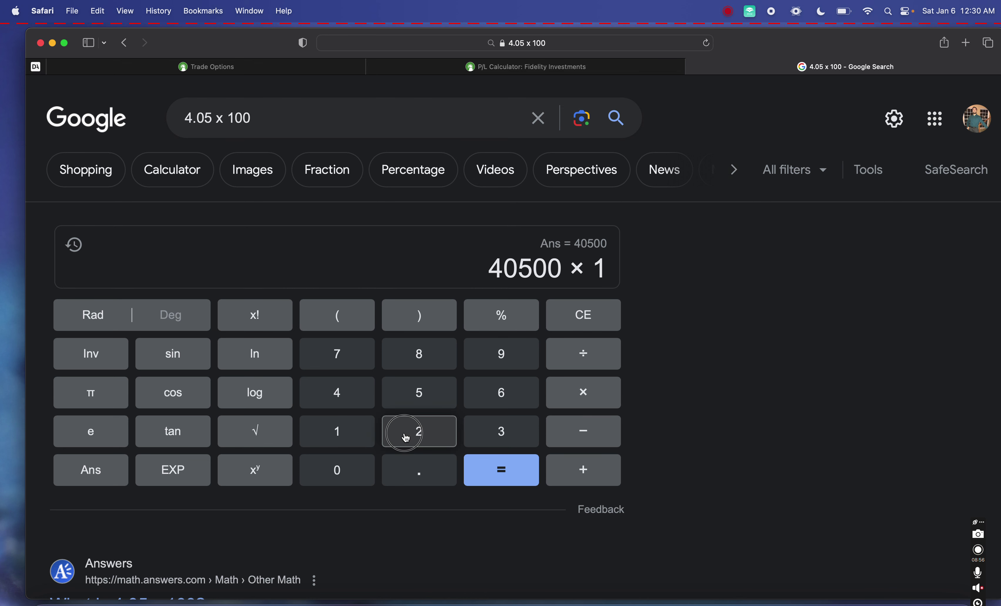
click(484, 475)
Divide 486000 by 3600000 and select the 0.135 yield.
click(572, 366)
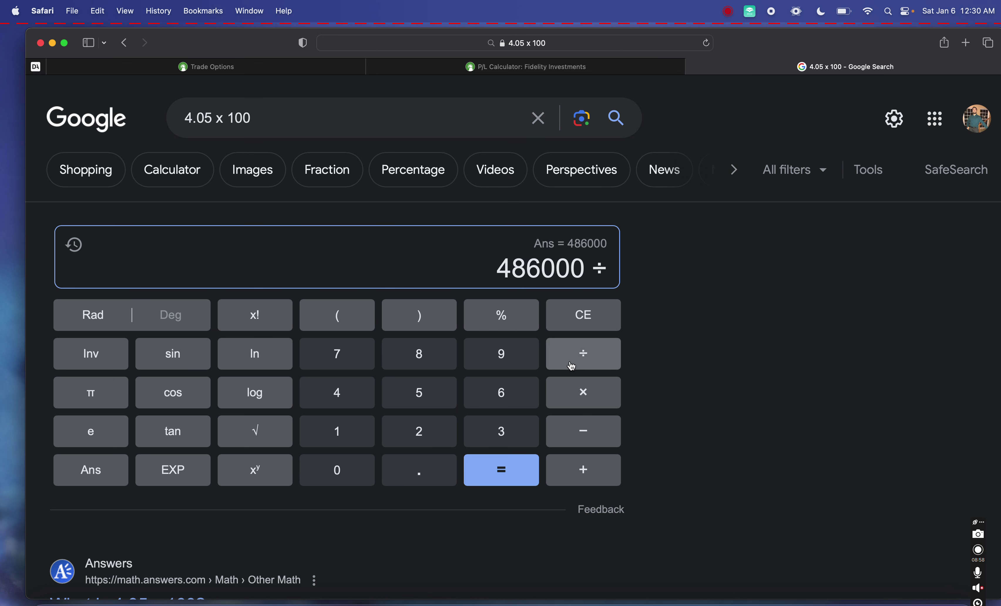
click(495, 440)
click(499, 393)
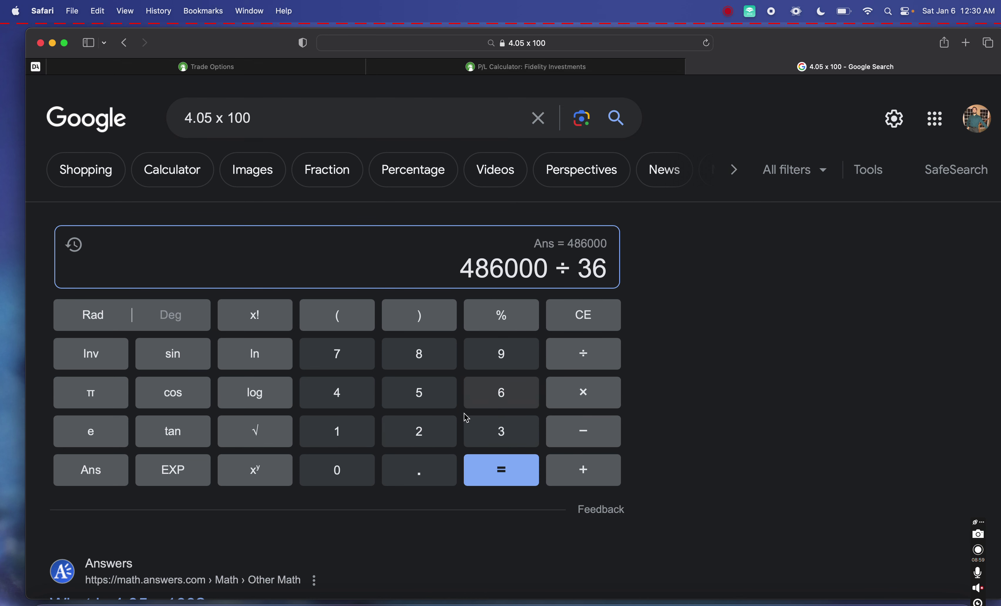
click(374, 470)
click(374, 469)
click(374, 469)
click(374, 469)
click(374, 469)
click(506, 480)
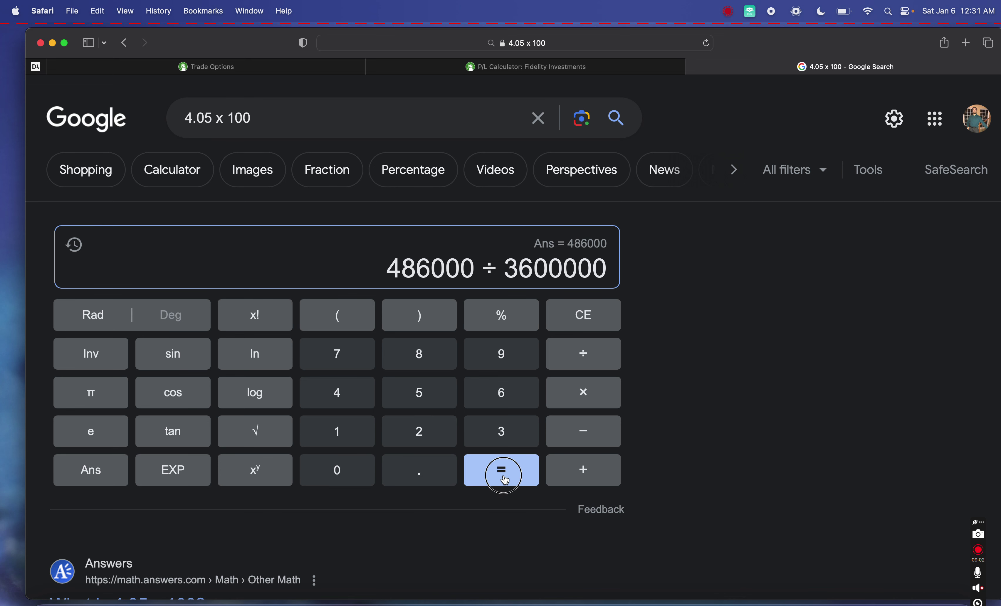
drag(543, 267, 607, 268)
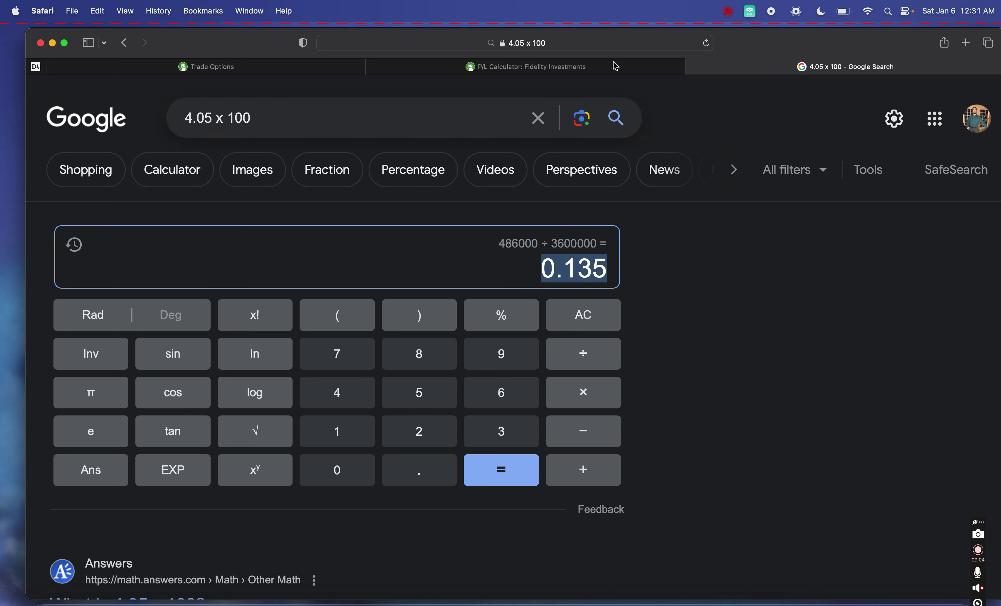
Close the P/L Calculator page and scroll through the MSFT 370.00 call ticket.
click(596, 67)
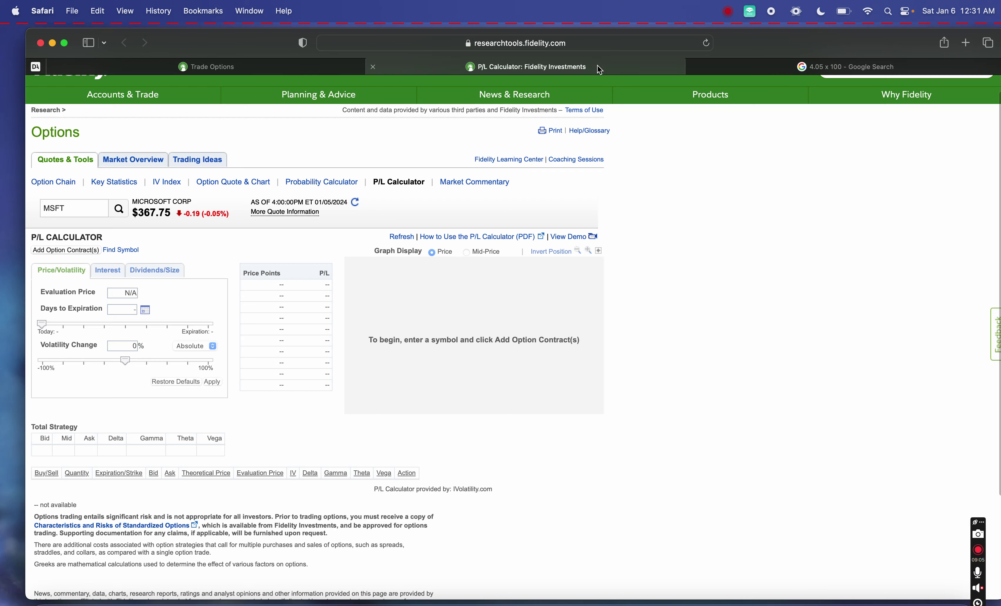
click(337, 74)
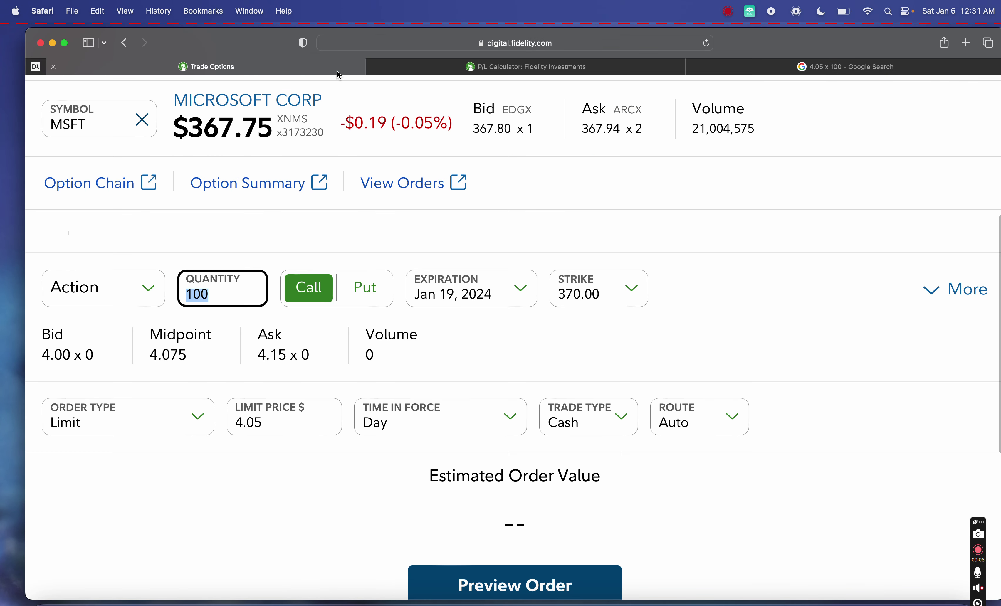
click(374, 67)
scroll(317, 223, down, 3)
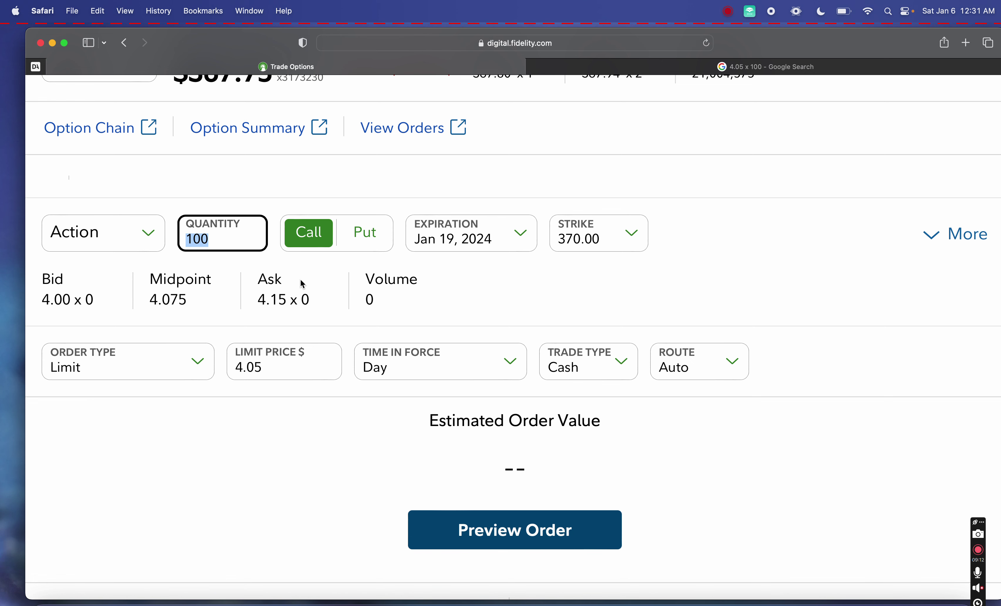
scroll(319, 279, down, 1)
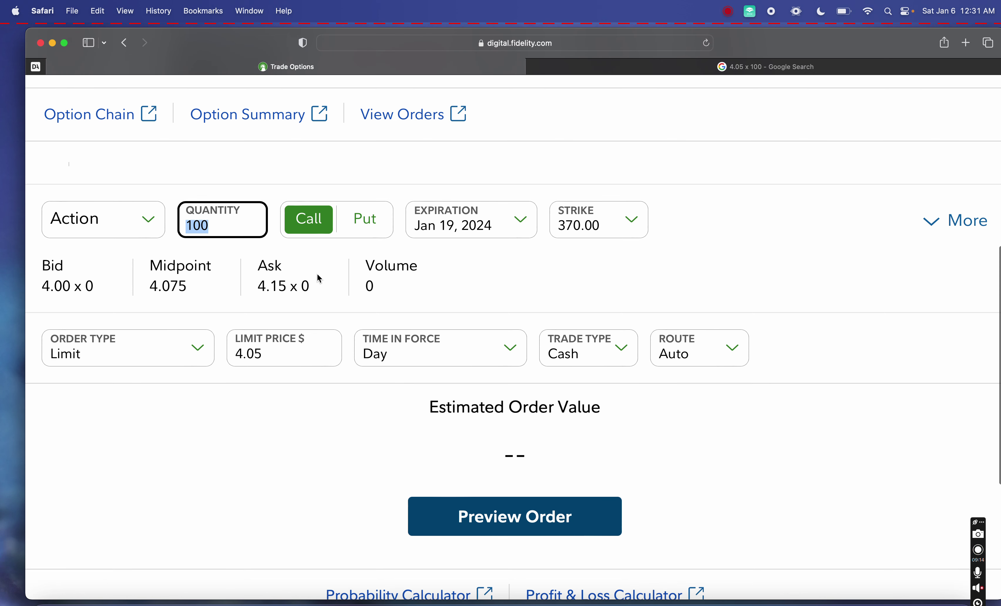
scroll(317, 275, down, 1)
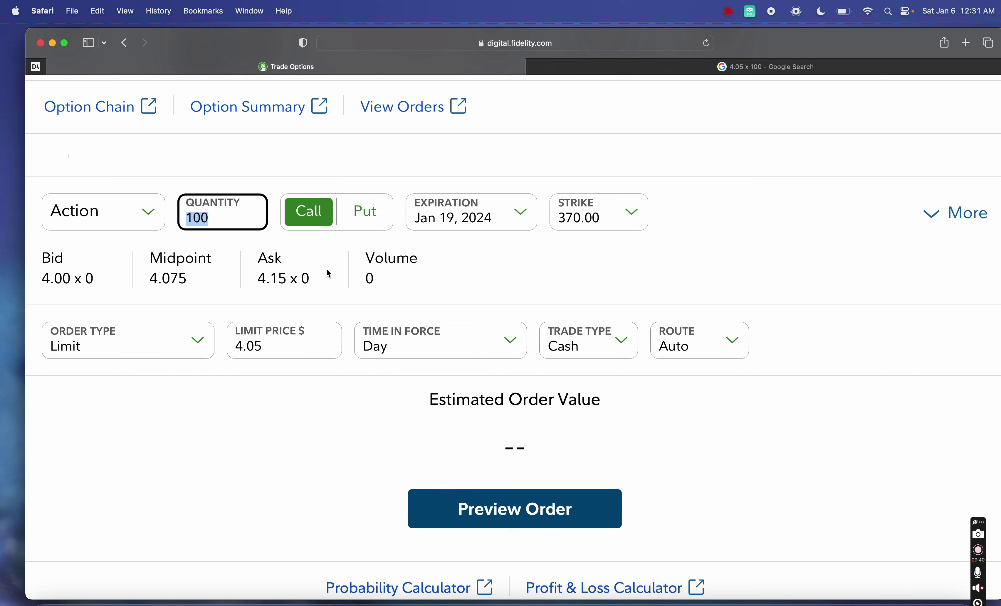
Switch the MSFT 370.00 option to a Put, showing its 5.675 midpoint quote.
click(365, 211)
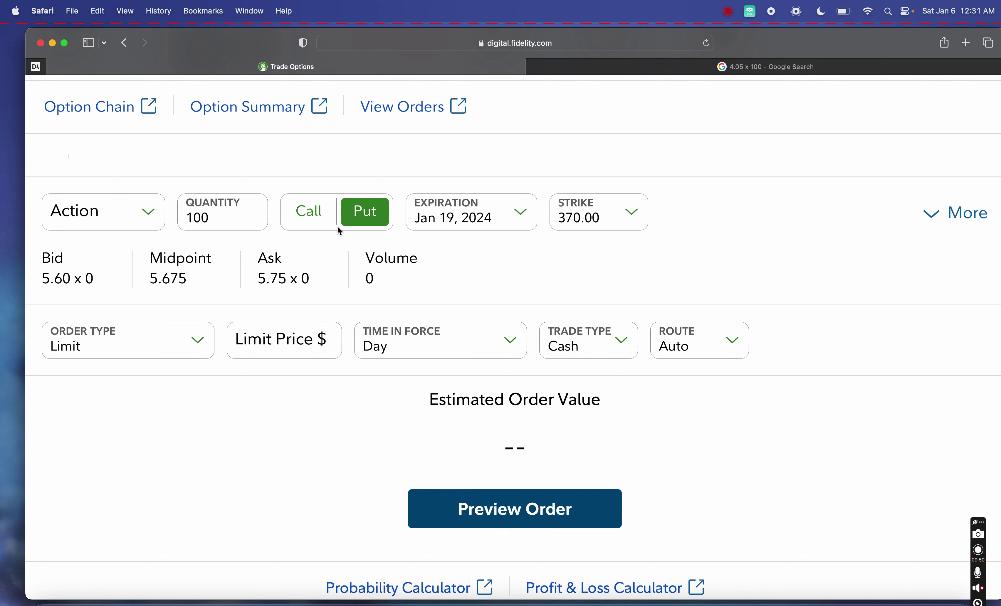
scroll(337, 224, up, 5)
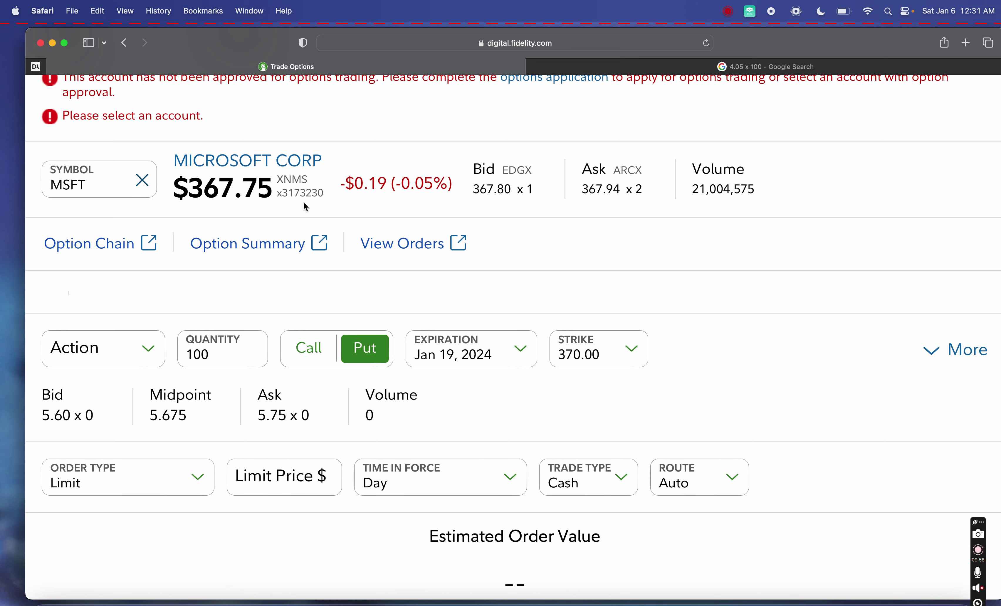
drag(304, 201, 162, 154)
click(313, 212)
scroll(315, 212, down, 3)
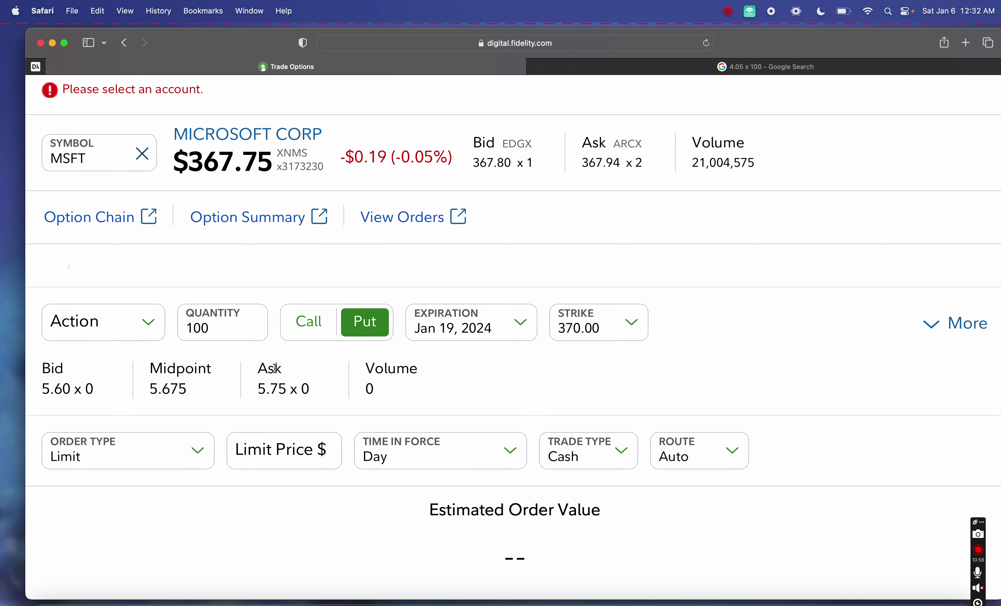
Set the put's strike to 365.00 and check the $367.75 stock price.
scroll(274, 368, down, 2)
scroll(330, 284, up, 1)
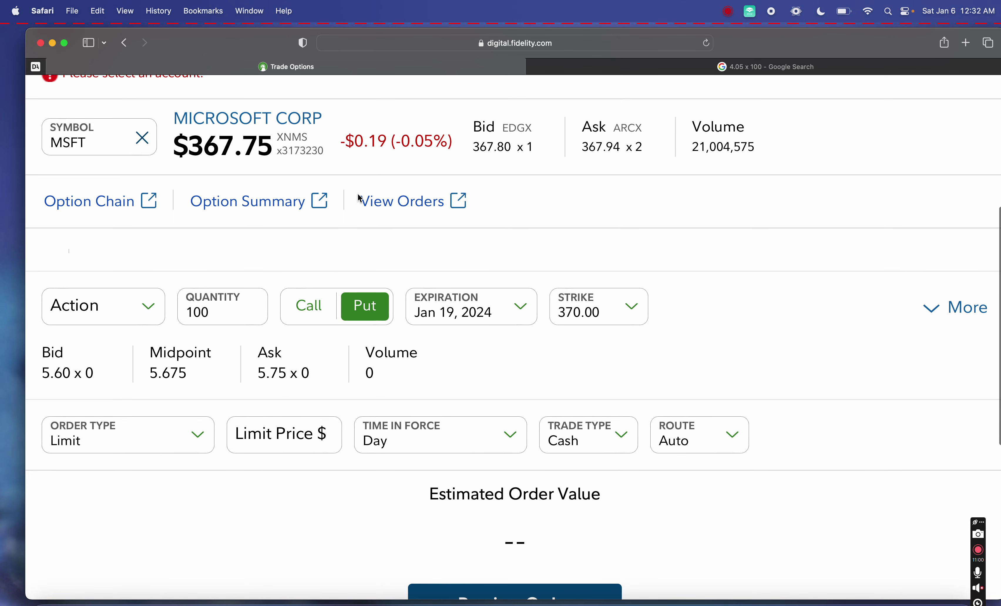
click(593, 319)
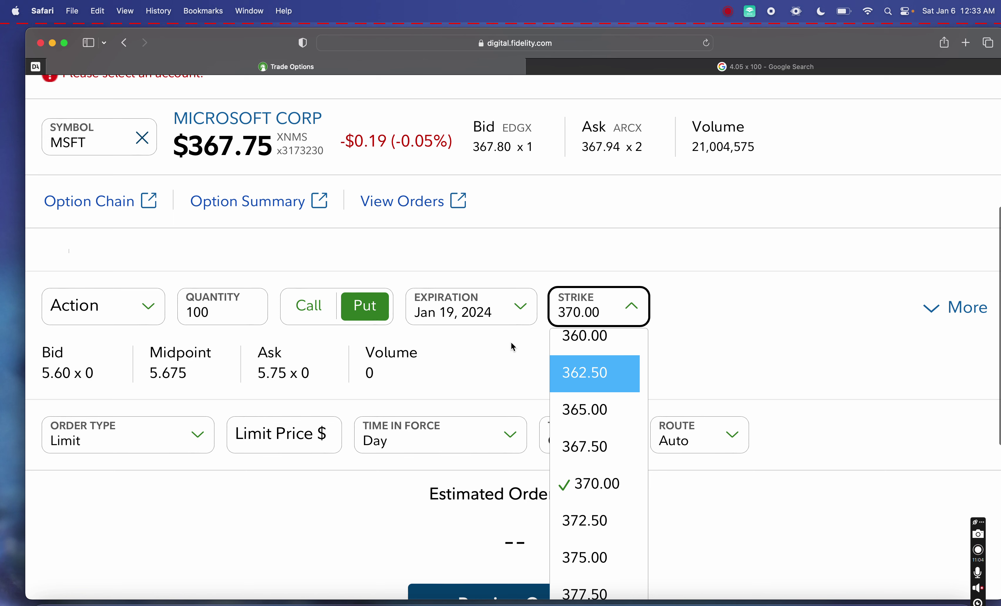
click(608, 424)
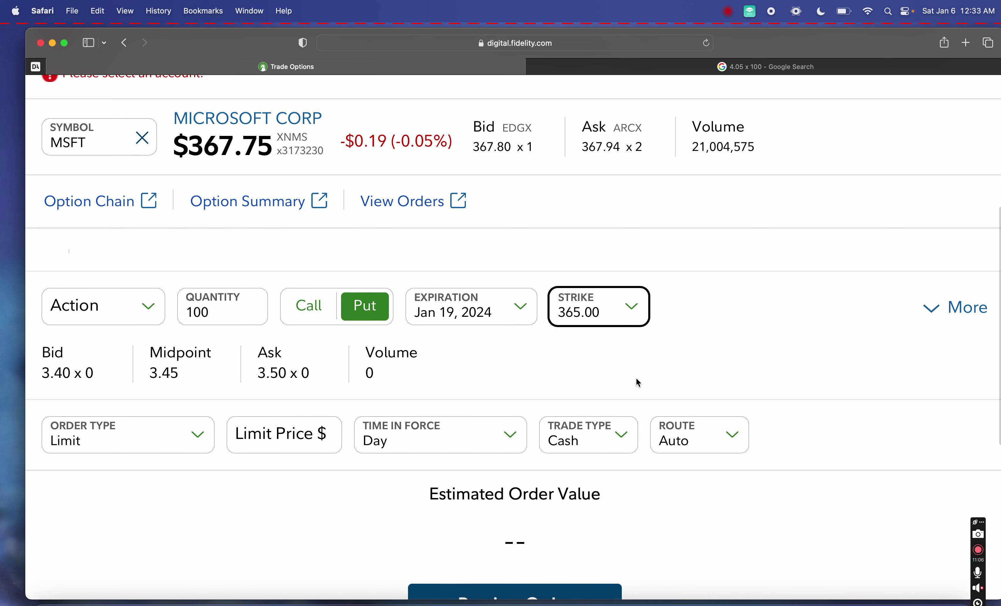
click(275, 147)
drag(275, 149, 174, 143)
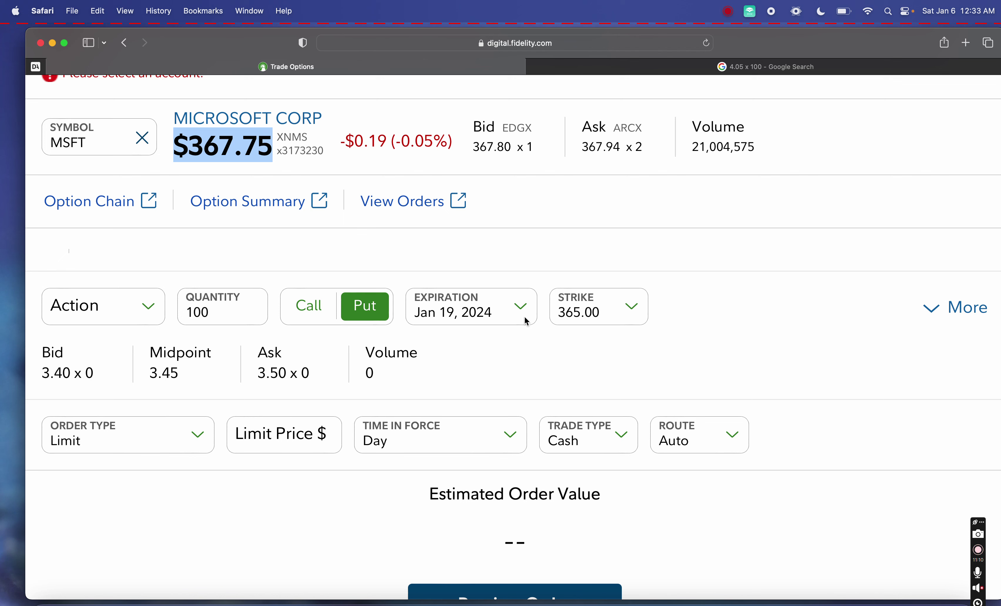
click(553, 332)
Keep the expiration at Jan 19, 2024, reviewing the 3.40/3.45/3.50 quotes.
click(493, 319)
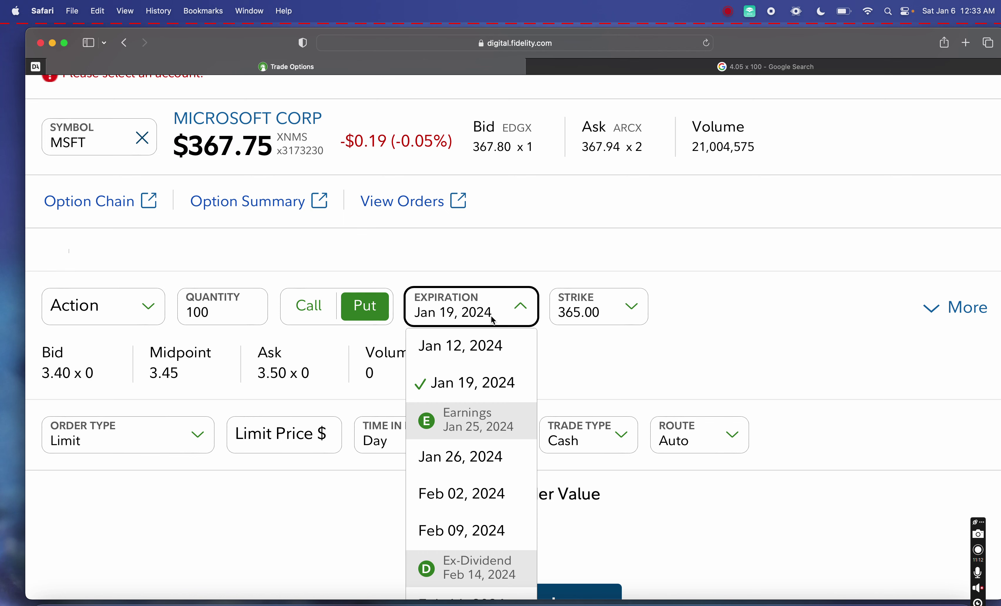
click(480, 386)
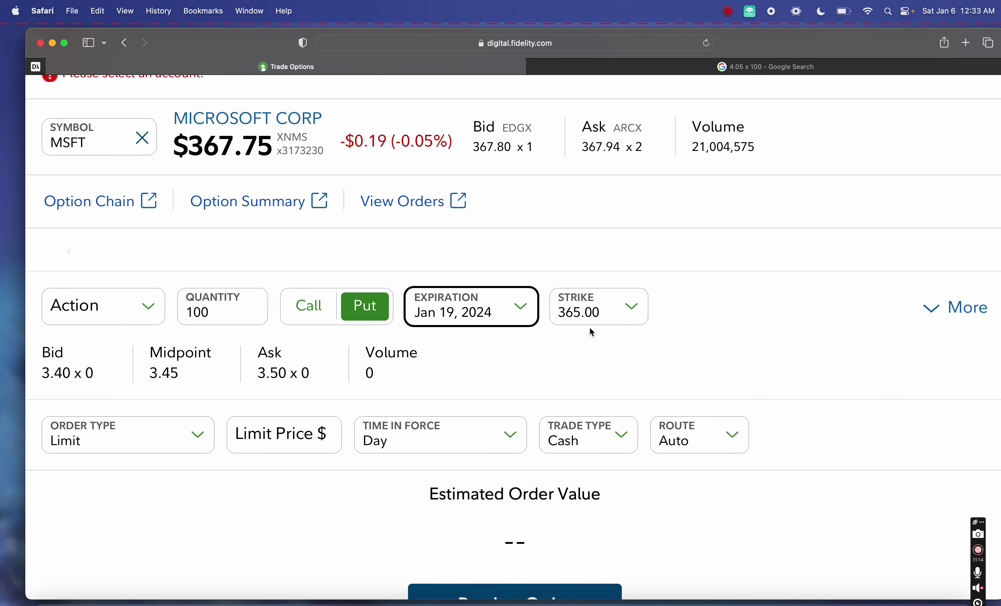
click(551, 363)
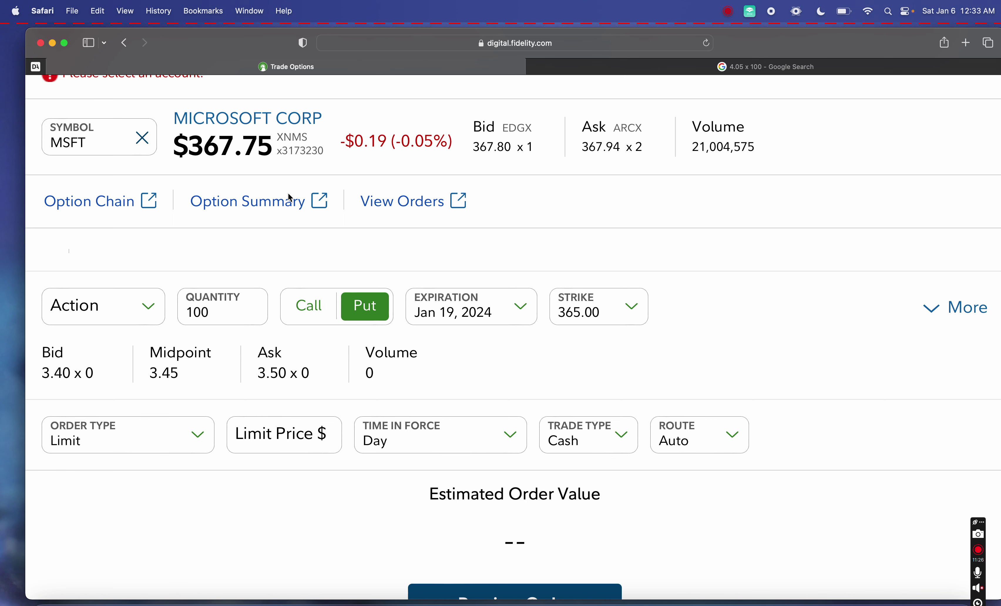
scroll(245, 298, down, 2)
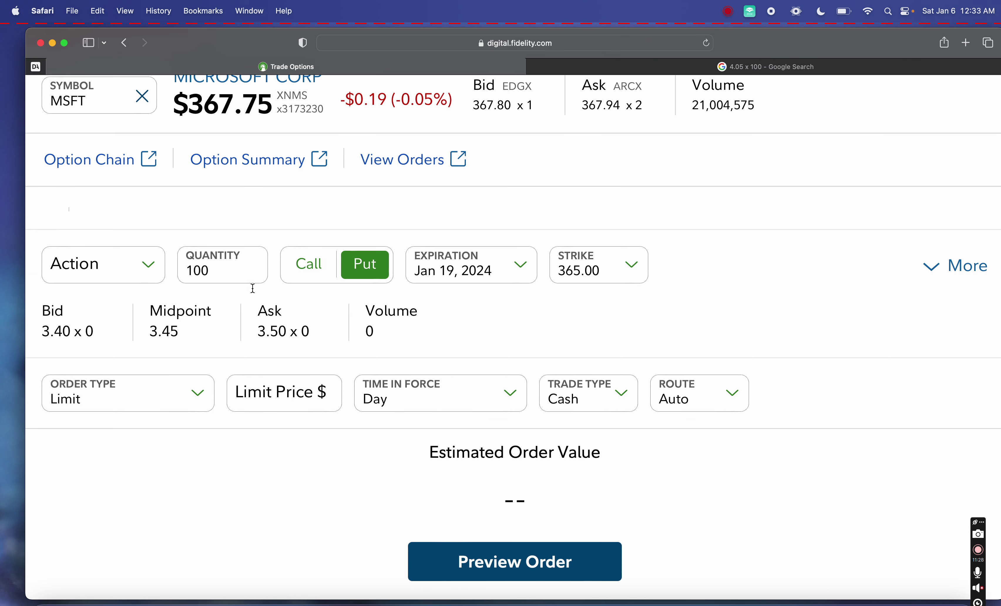
Switch the option back to a call and note the $367.75 stock price.
click(313, 264)
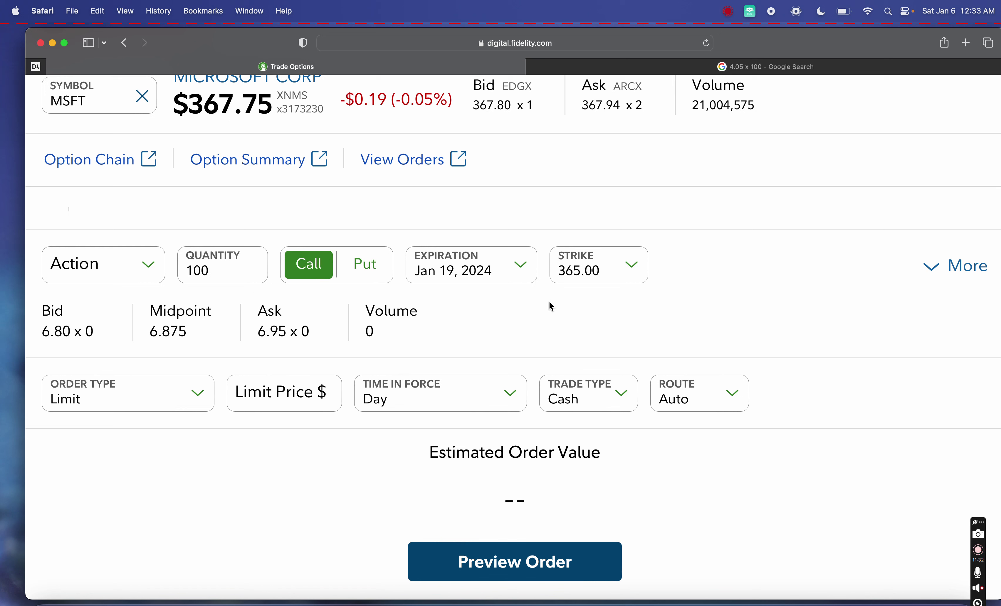
click(269, 109)
drag(270, 108, 173, 109)
scroll(264, 245, up, 1)
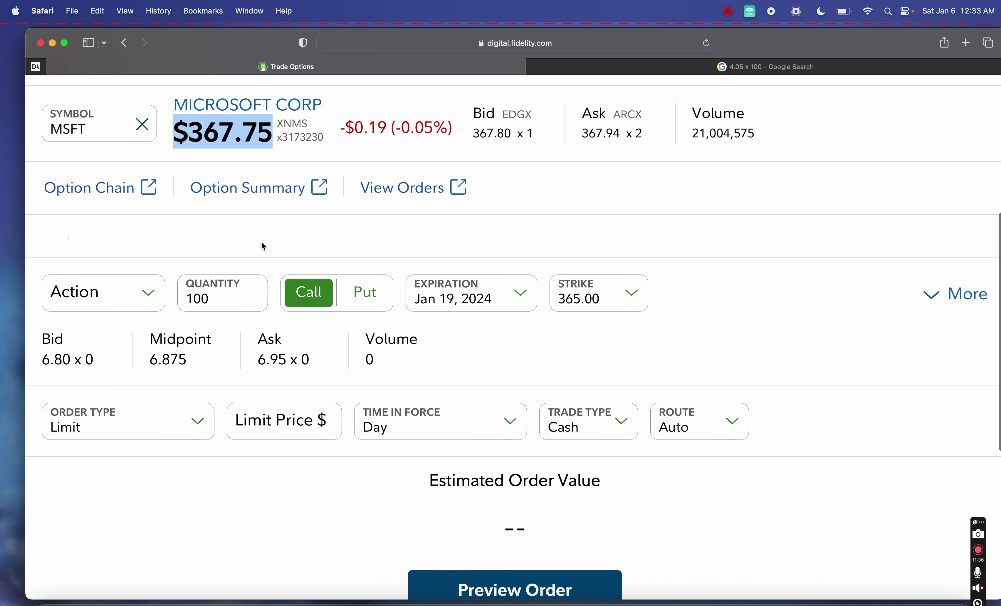
click(296, 251)
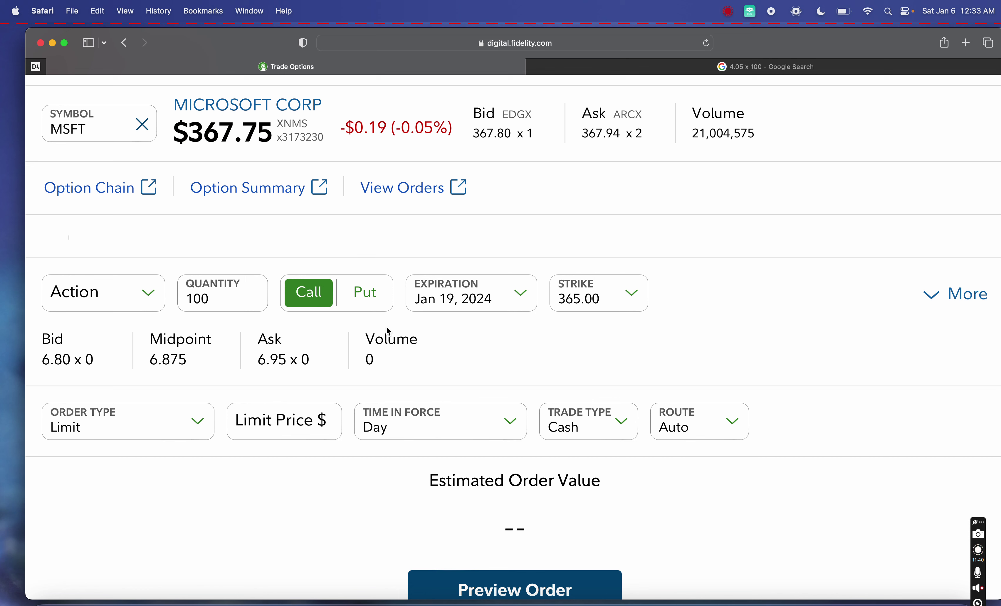
Move the strike to 370.00, compare the put quotes, and return to the call.
click(571, 292)
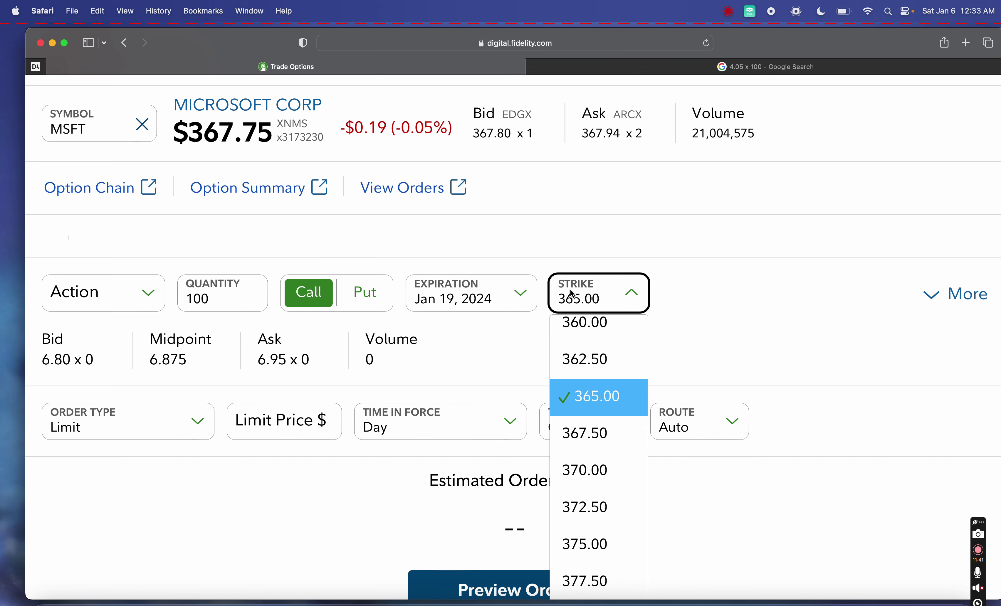
click(581, 445)
click(584, 297)
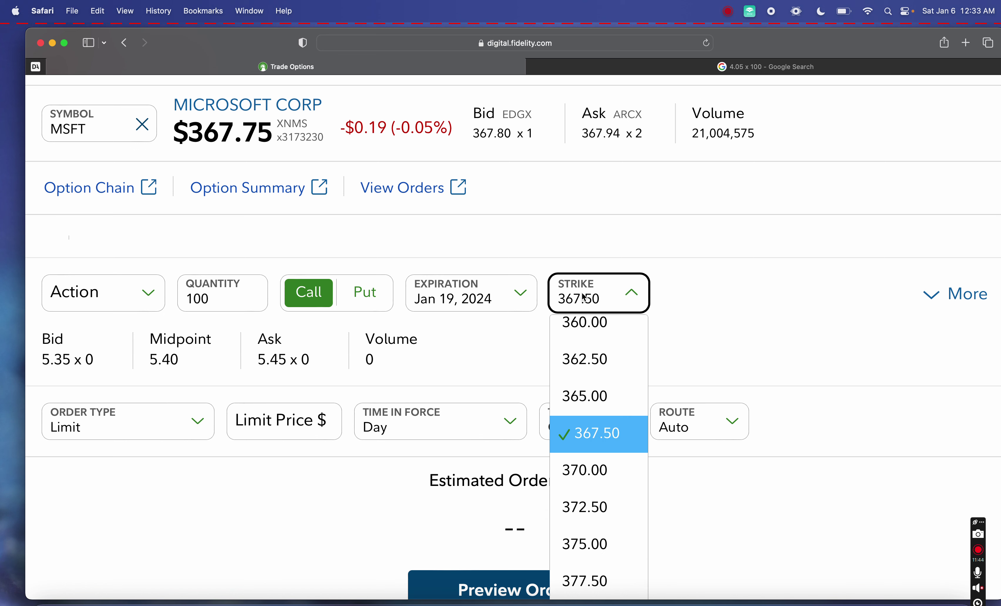
click(590, 468)
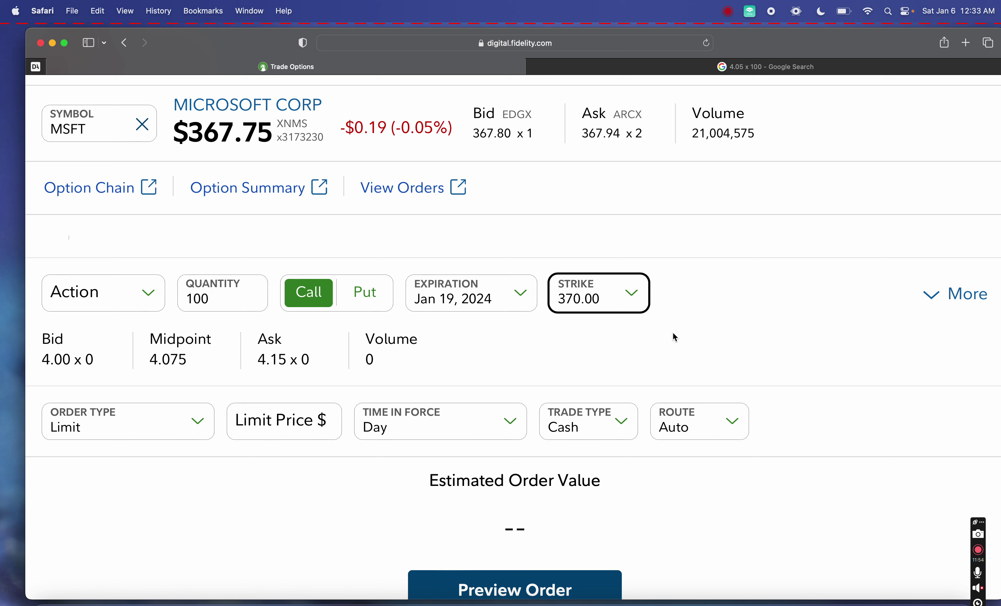
click(342, 305)
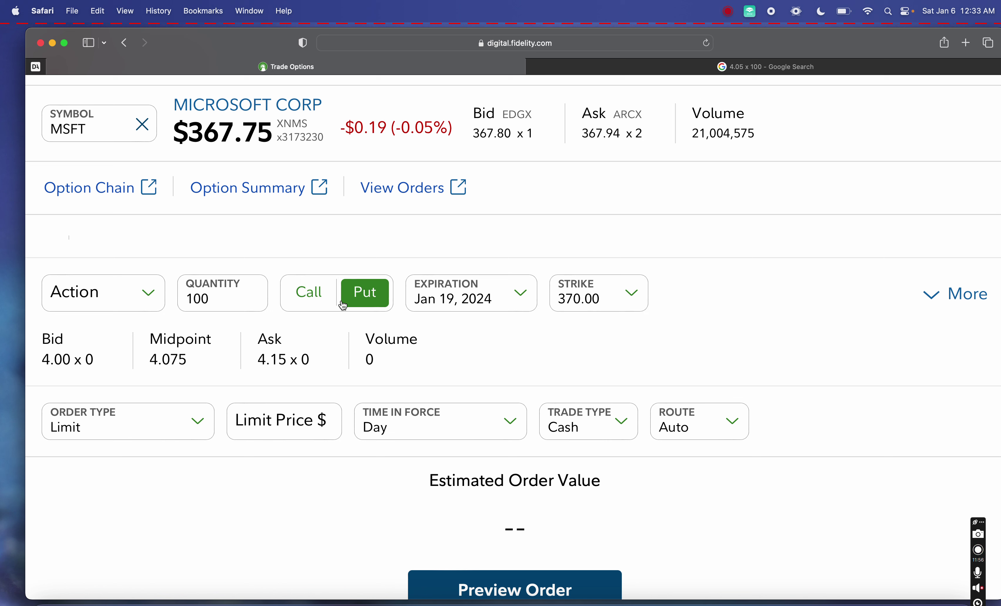
click(321, 305)
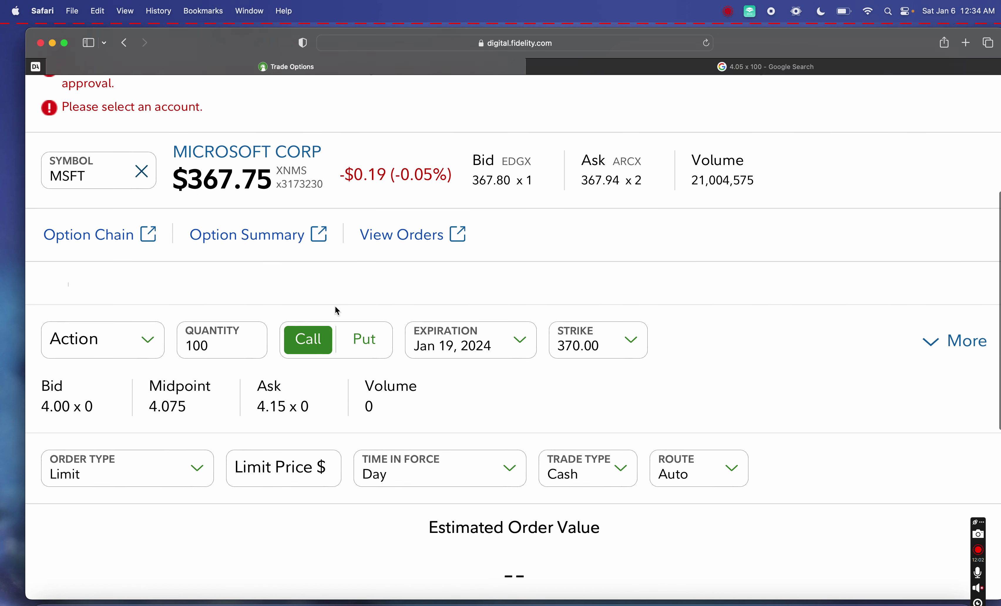
scroll(404, 255, up, 2)
scroll(404, 262, up, 5)
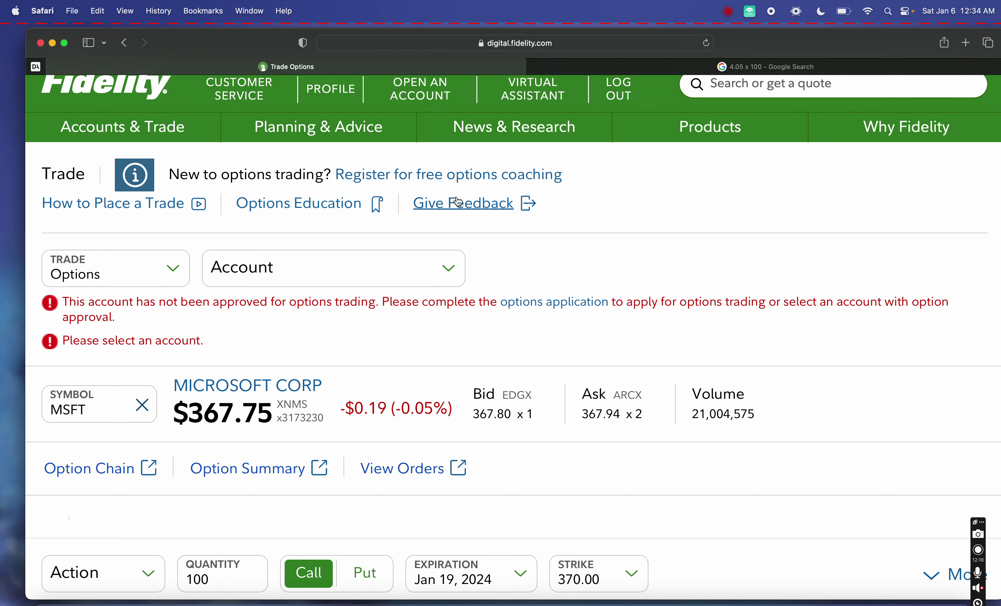
scroll(459, 201, down, 10)
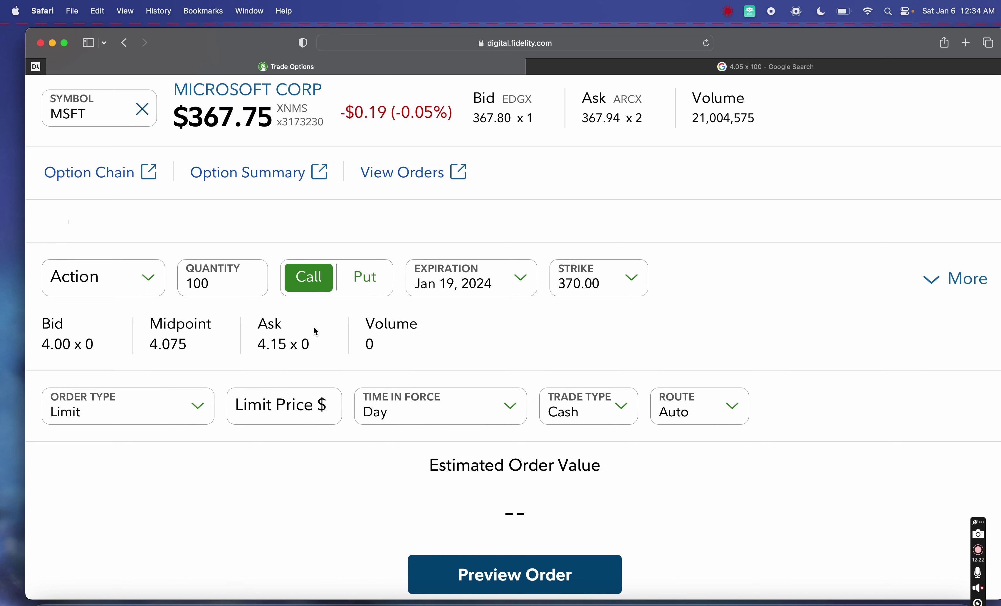
scroll(313, 329, down, 3)
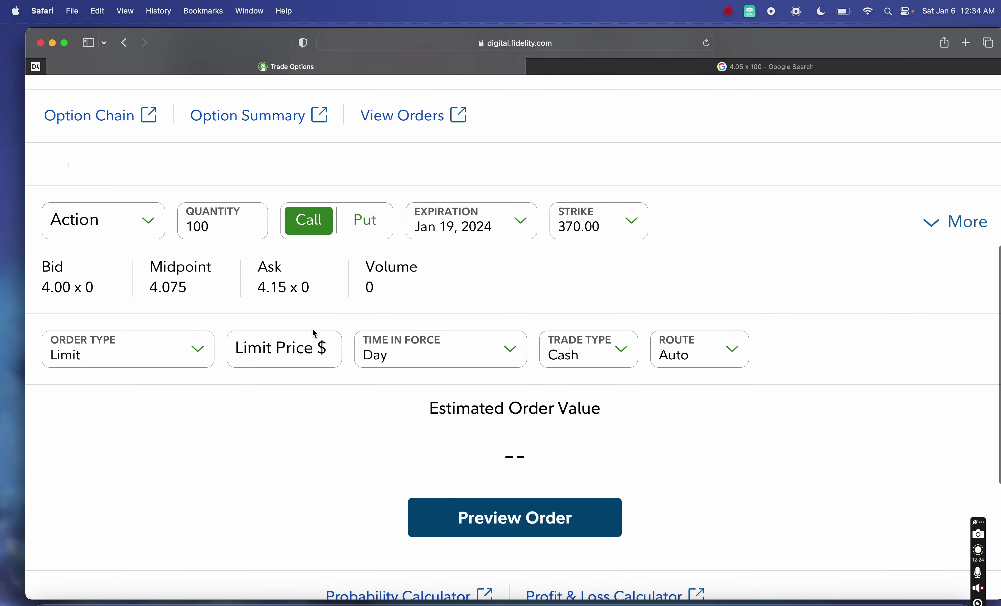
scroll(315, 334, up, 10)
scroll(403, 347, up, 1)
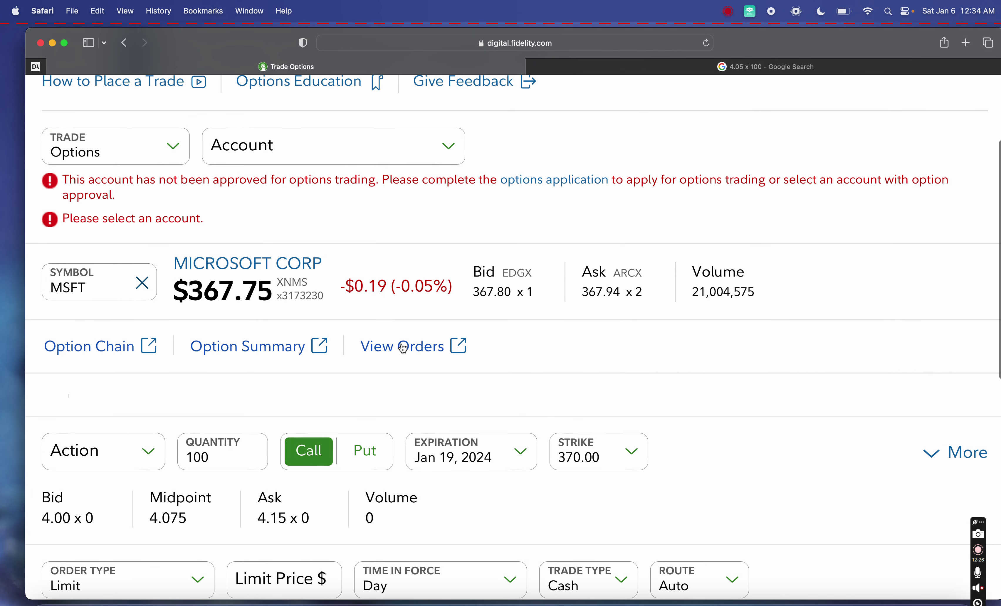